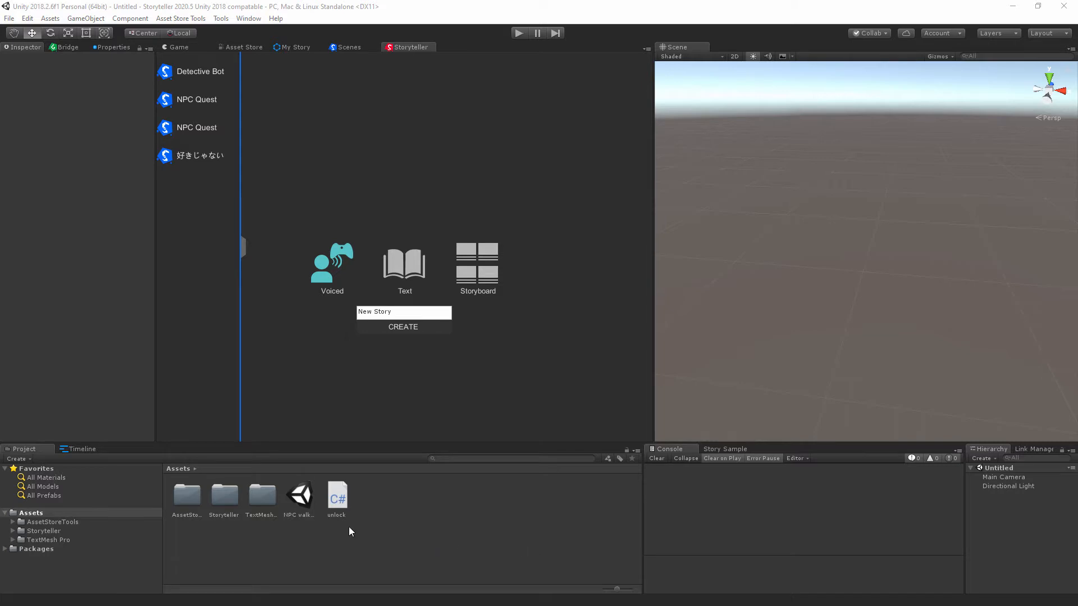
# - Open the NPC walkup - Copy scene and look over the NPC interaction areas in the Scene view
pyautogui.doubleClick(300, 497)
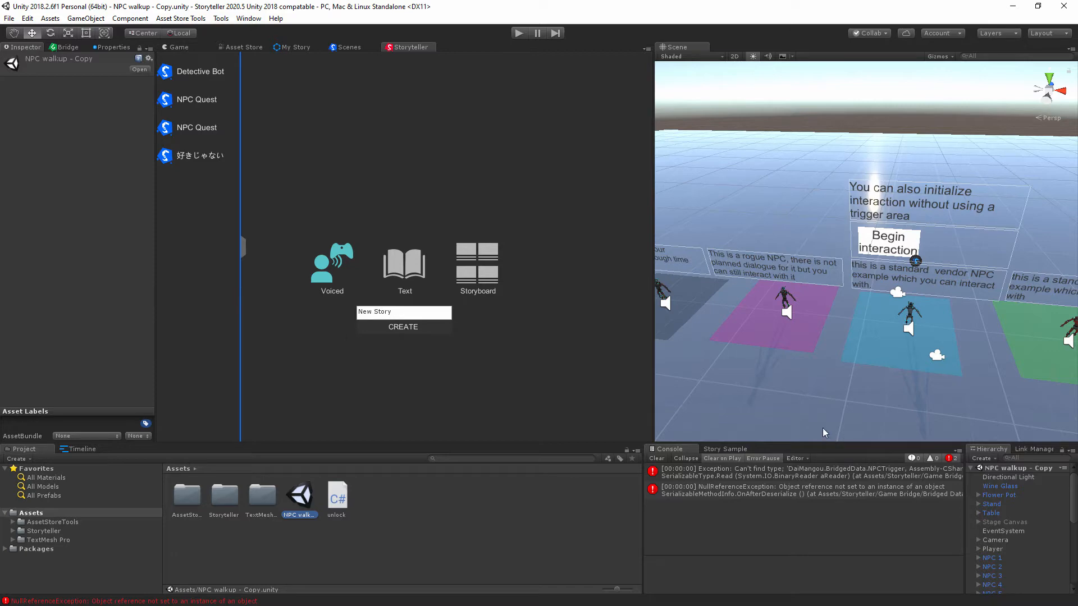
pyautogui.moveTo(819, 414); pyautogui.dragTo(785, 370, button='middle')
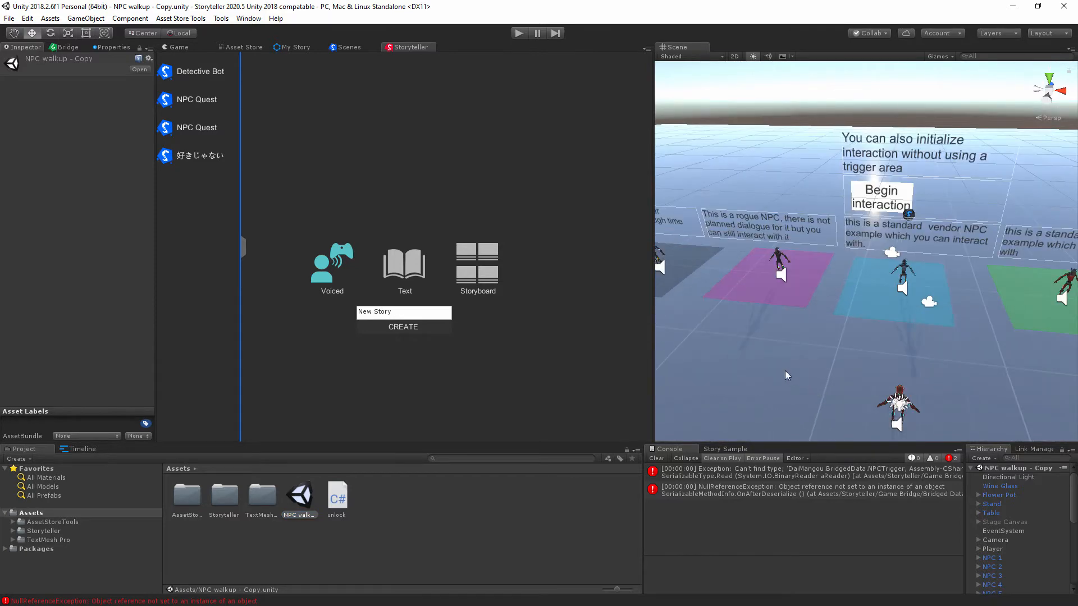
pyautogui.moveTo(784, 370); pyautogui.dragTo(821, 360, button='right')
pyautogui.moveTo(821, 360); pyautogui.dragTo(855, 339, button='middle')
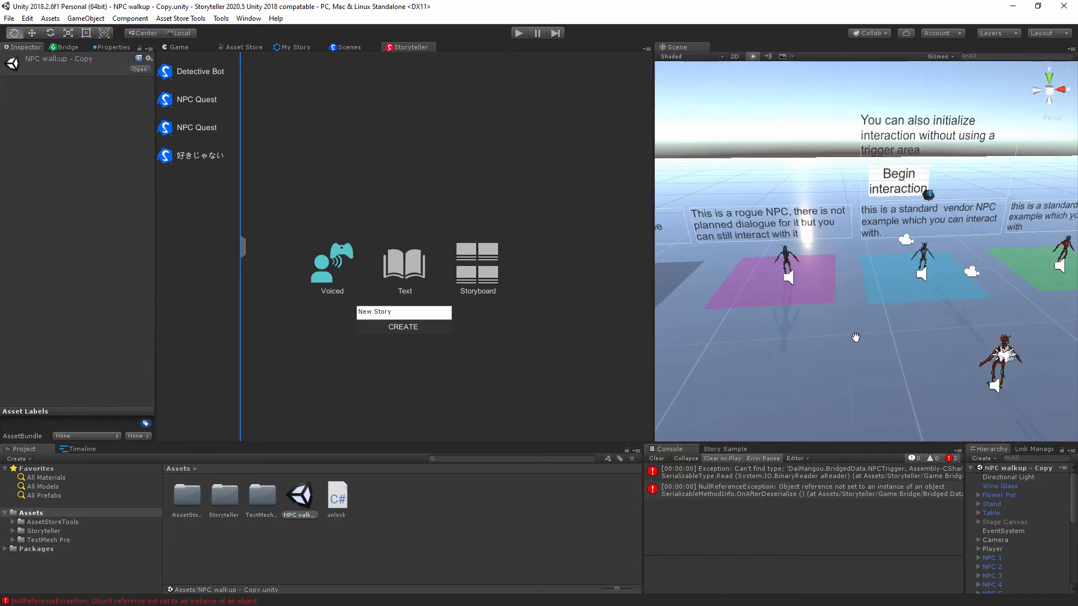
pyautogui.moveTo(907, 405); pyautogui.dragTo(950, 416, button='middle')
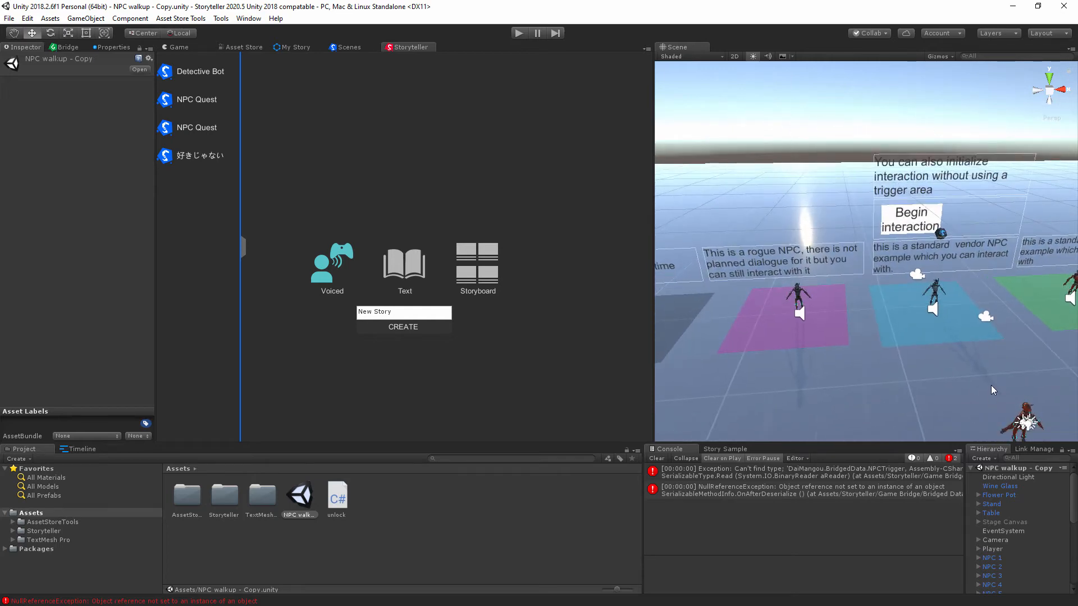
pyautogui.moveTo(976, 385); pyautogui.dragTo(926, 380, button='right')
pyautogui.moveTo(926, 379)
pyautogui.mouseDown(button='middle')
pyautogui.moveTo(938, 355)
pyautogui.moveTo(934, 364)
pyautogui.mouseUp(button='middle')
pyautogui.scroll(-2, 934, 365)
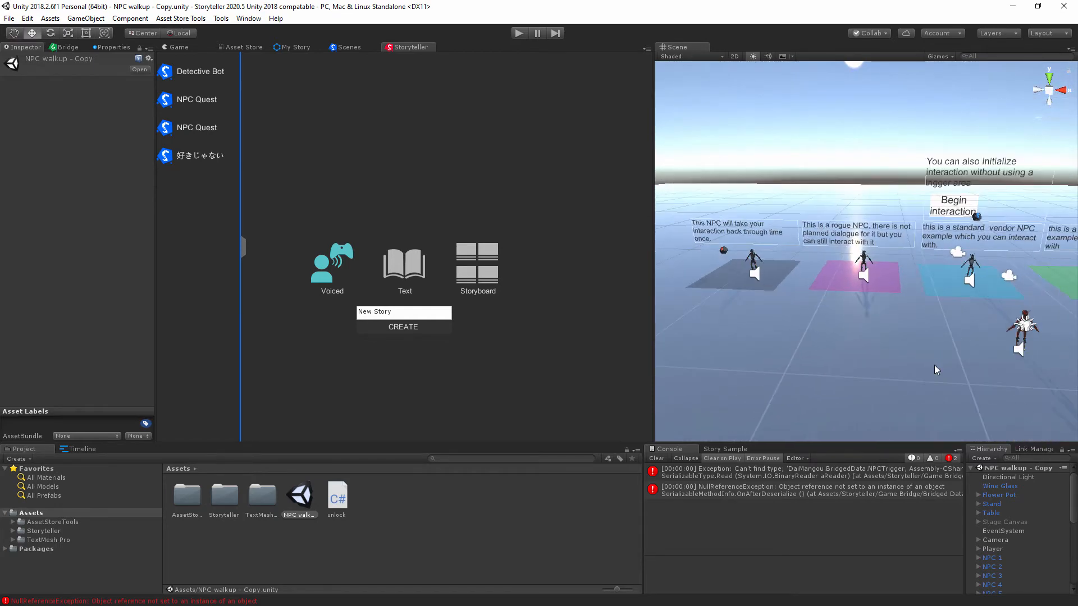
# - Create an empty game object and add the Interaction component to it
pyautogui.click(86, 19)
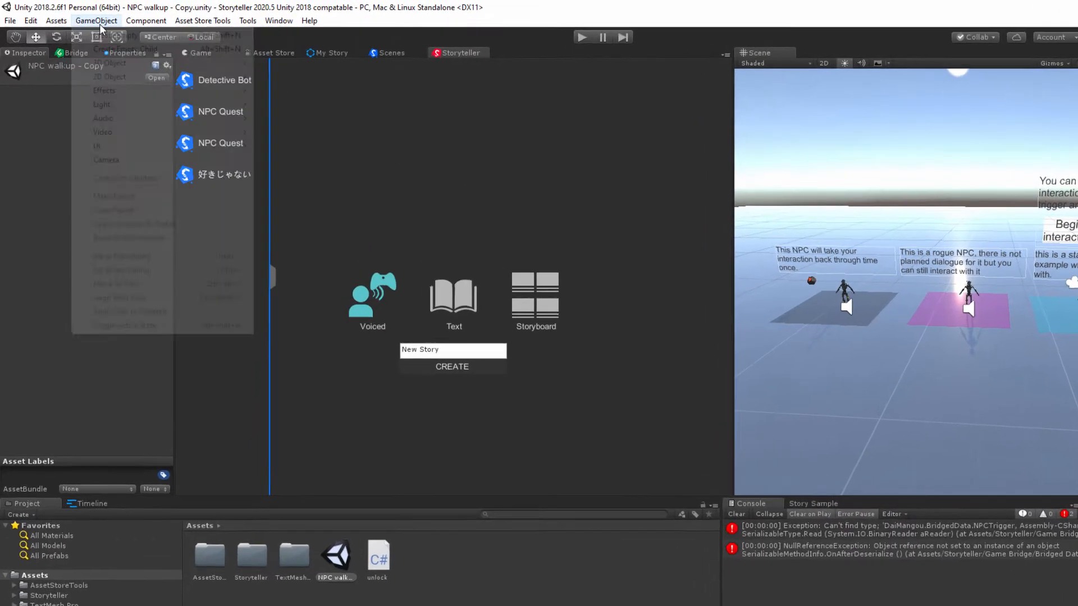
pyautogui.click(112, 37)
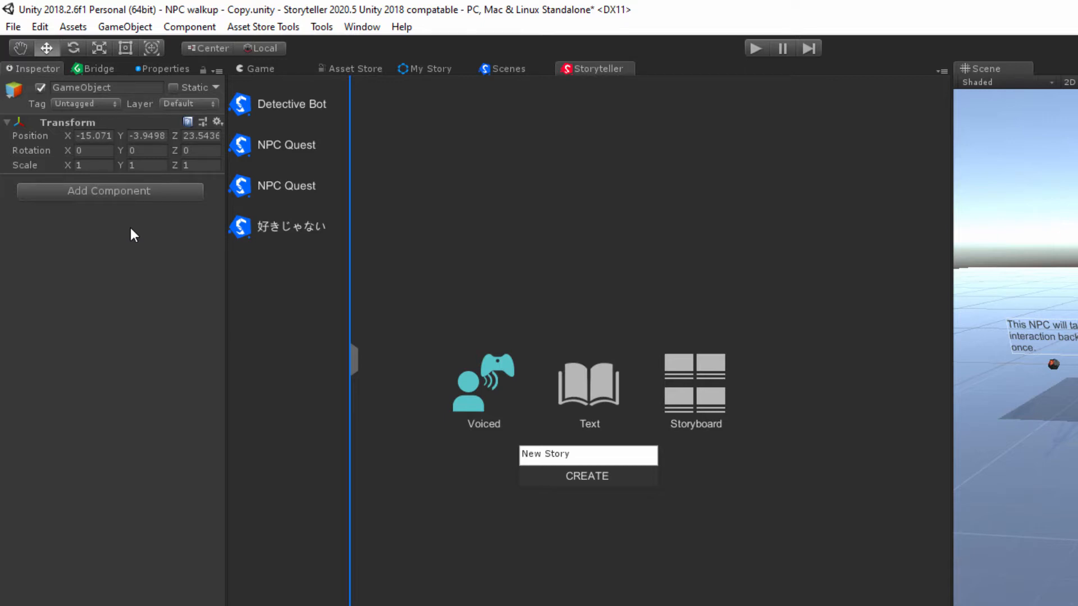
pyautogui.click(124, 191)
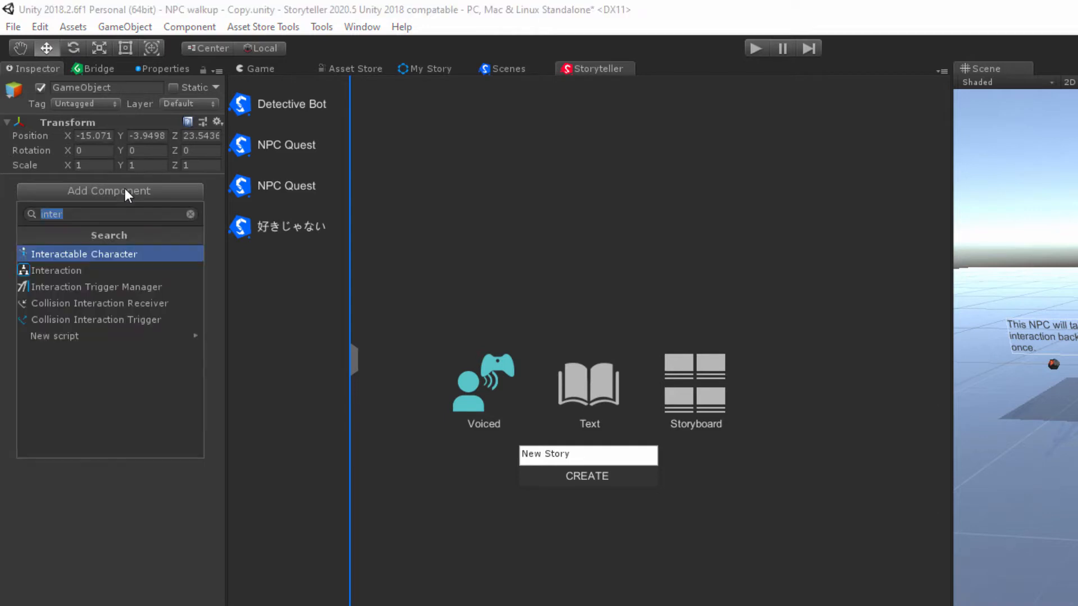
pyautogui.click(65, 273)
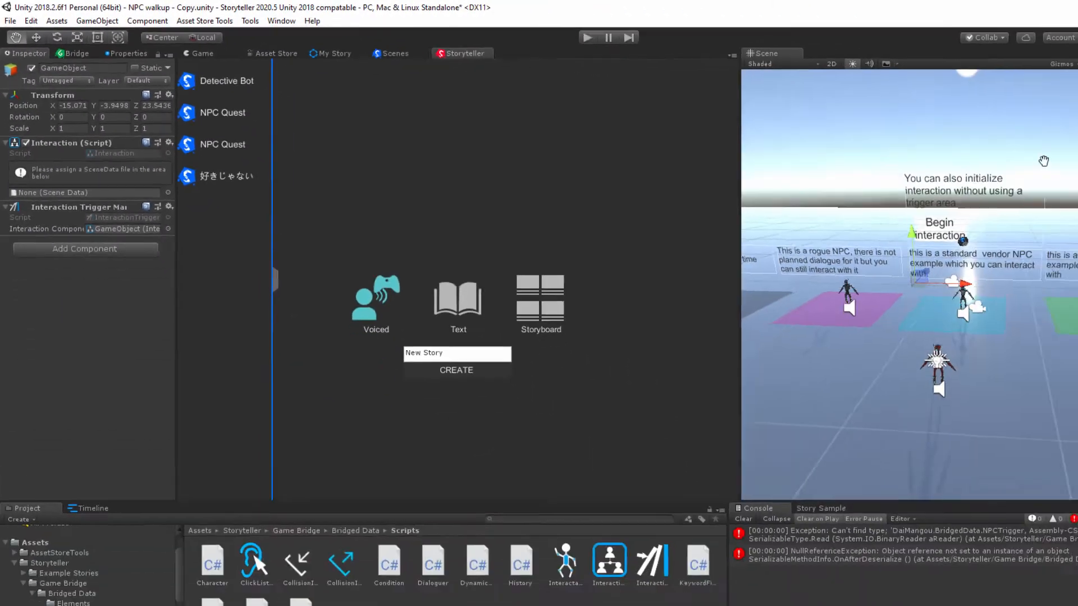
pyautogui.moveTo(1043, 161); pyautogui.dragTo(1064, 155, button='middle')
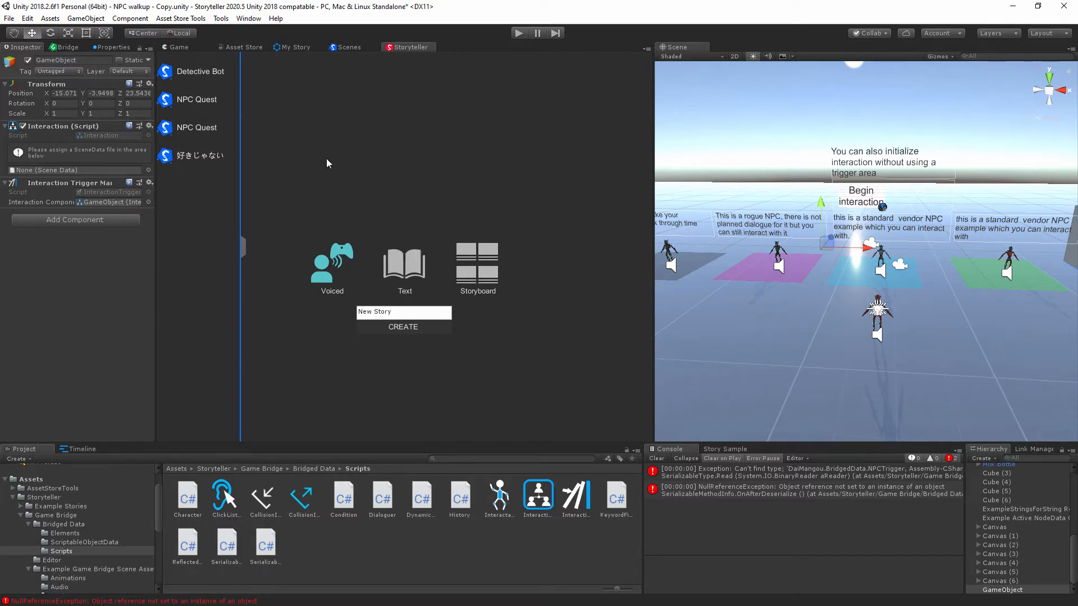
# - Load the first NPC Quest story in Storyteller, check the project list again and return to the story canvas
pyautogui.click(167, 101)
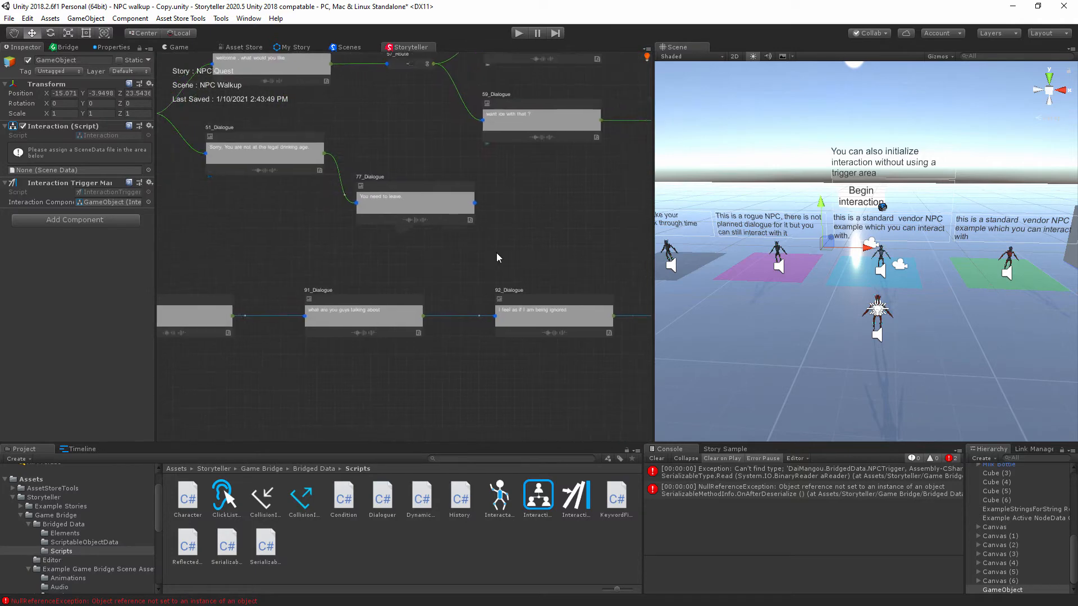
pyautogui.rightClick(279, 251)
pyautogui.click(329, 305)
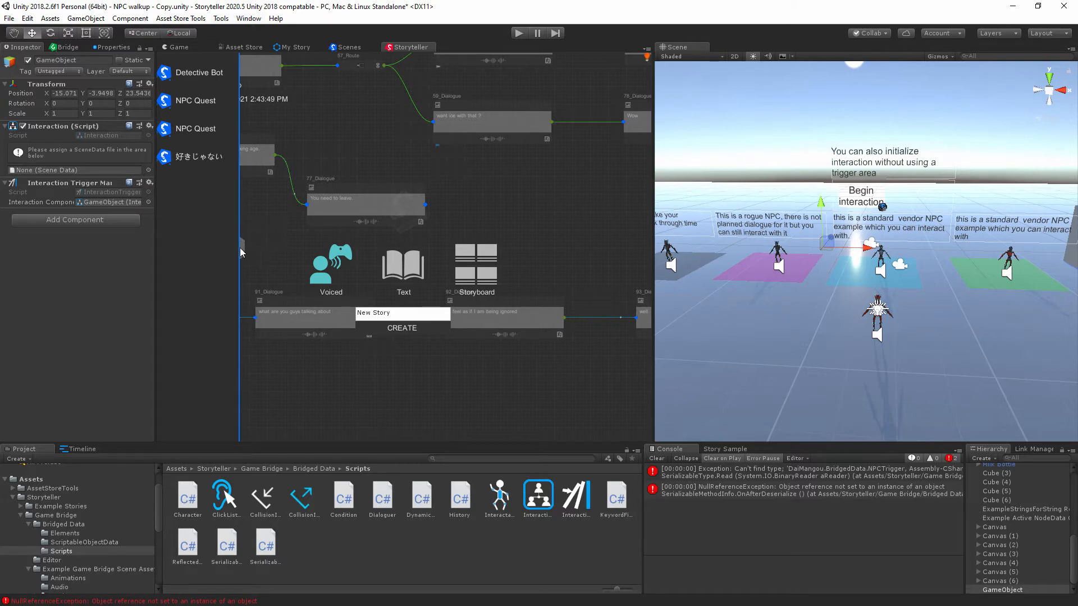
pyautogui.click(501, 200)
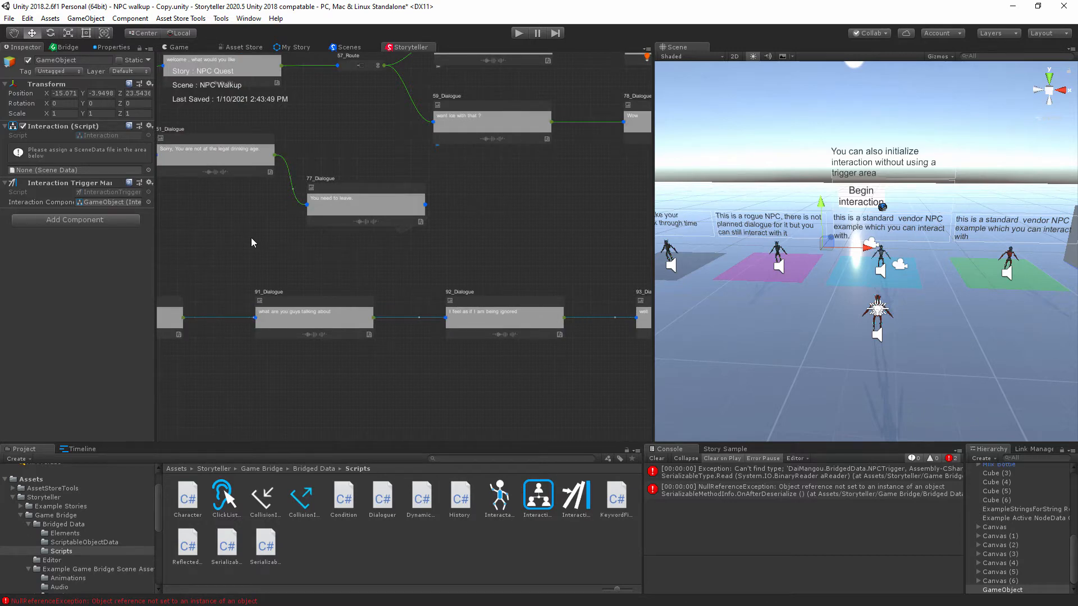
# - Open the Storyteller settings, examine the media, mode, auto cache and auto backup options, and close the window
pyautogui.rightClick(205, 216)
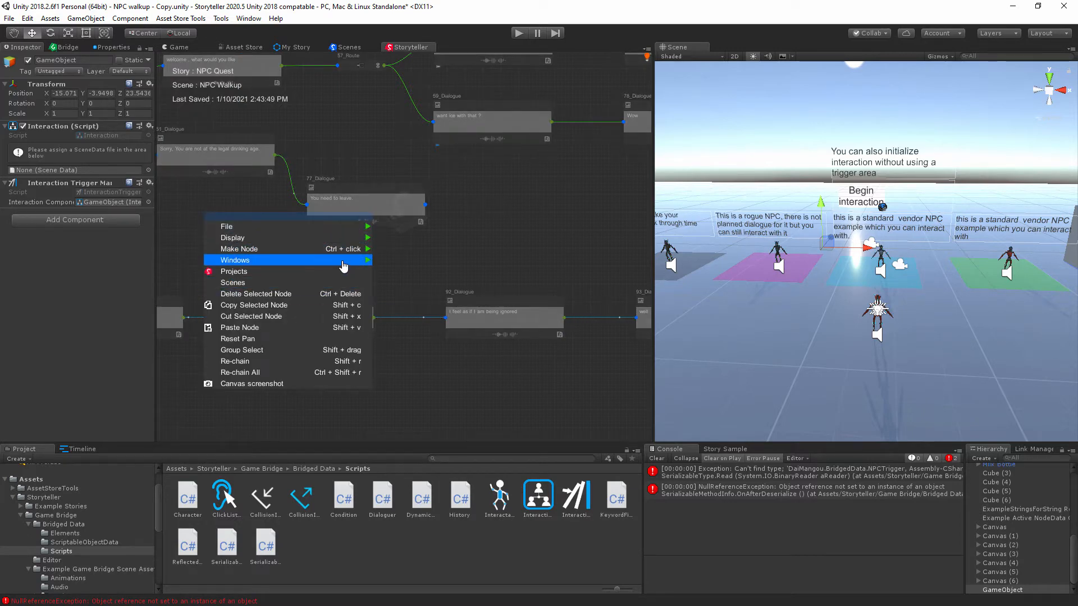
pyautogui.moveTo(337, 260)
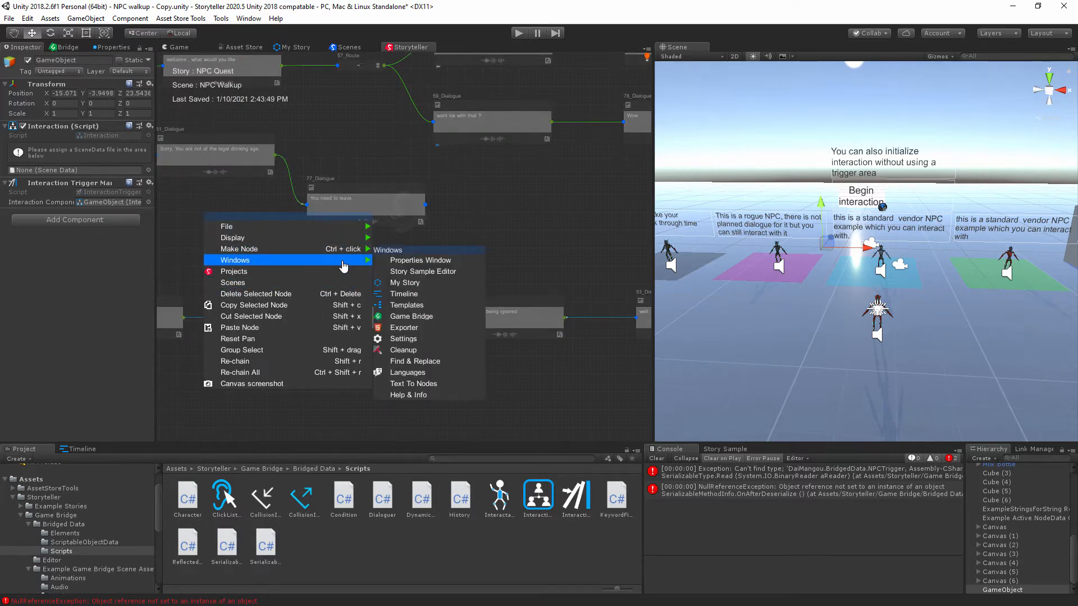
pyautogui.click(457, 348)
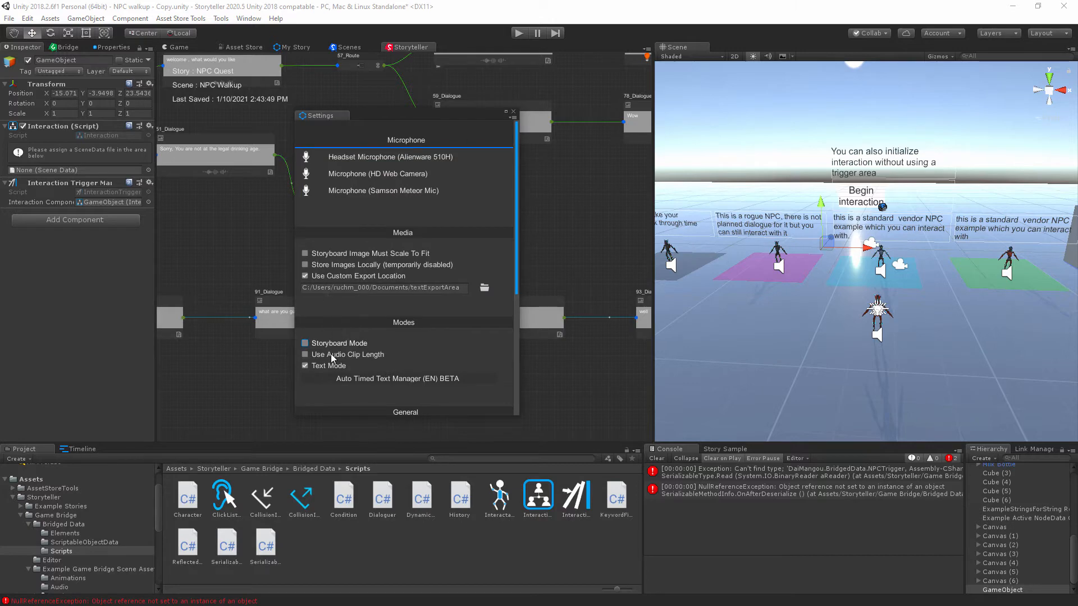
pyautogui.scroll(-4, 362, 277)
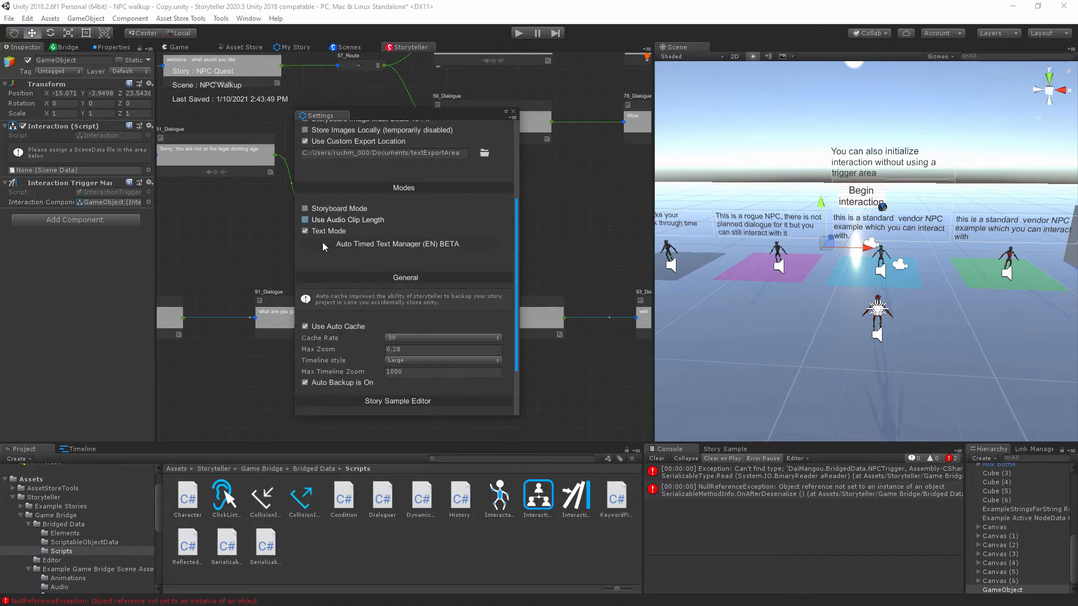
pyautogui.scroll(3, 329, 248)
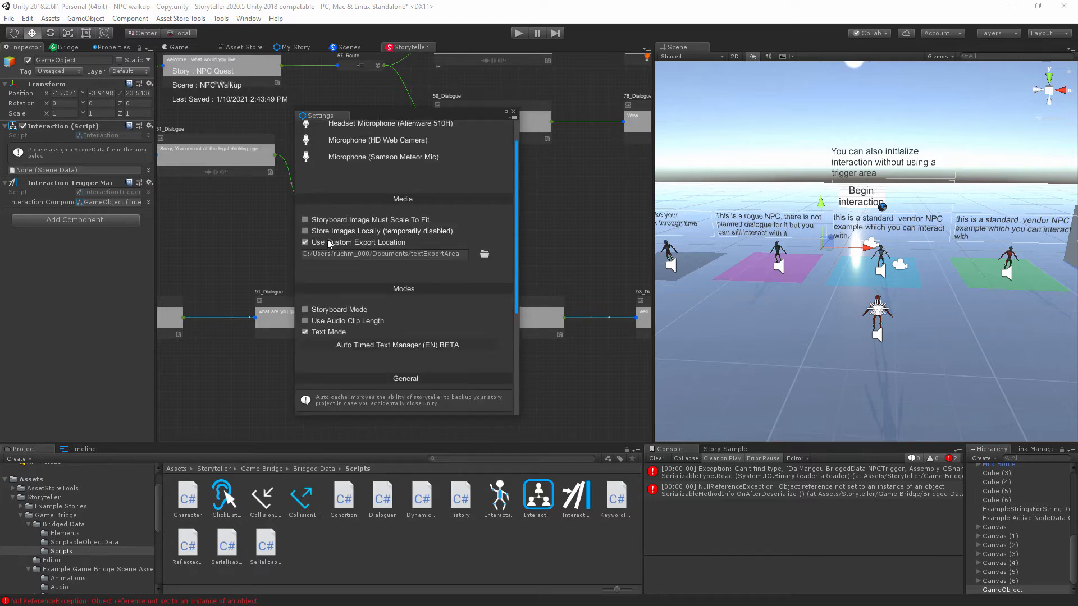
pyautogui.scroll(1, 328, 237)
pyautogui.scroll(-1, 328, 247)
pyautogui.scroll(-5, 328, 330)
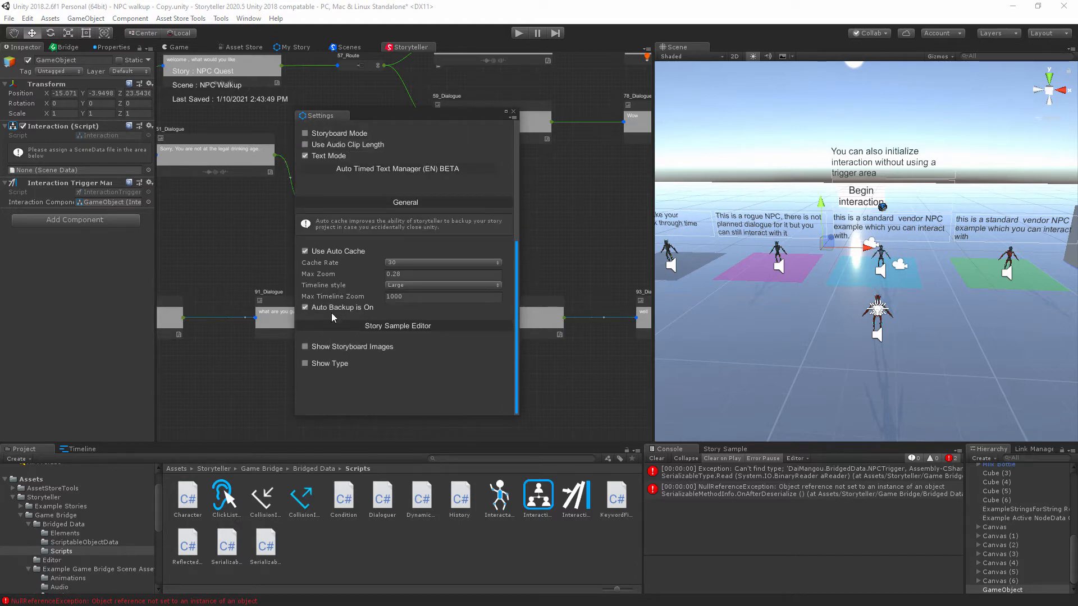
pyautogui.click(306, 308)
pyautogui.click(305, 308)
pyautogui.click(513, 112)
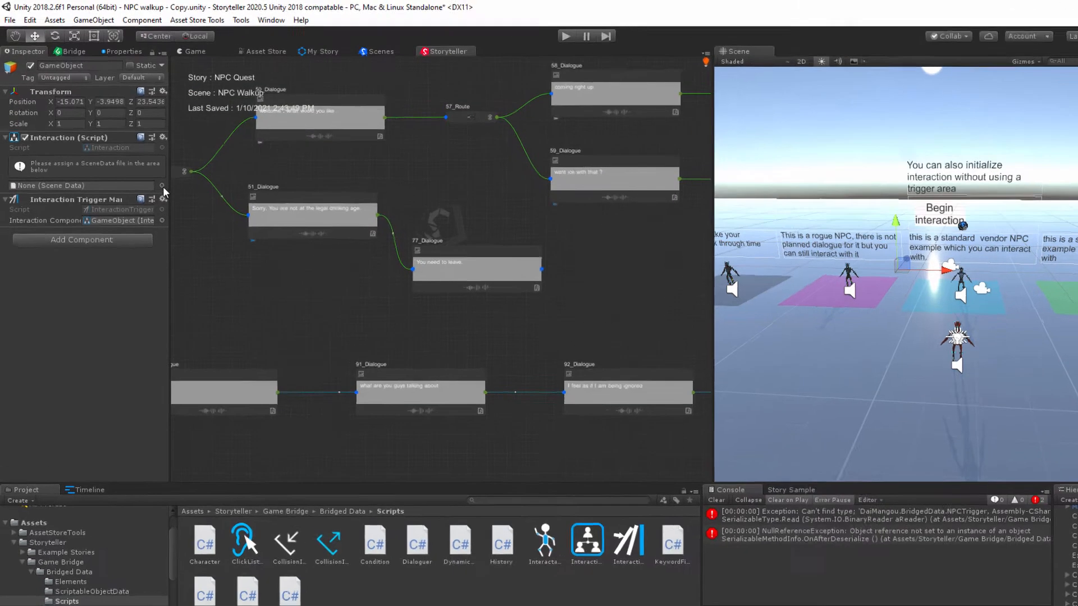
# - Assign the NPC Walkup scene data to the Interaction component
pyautogui.click(148, 170)
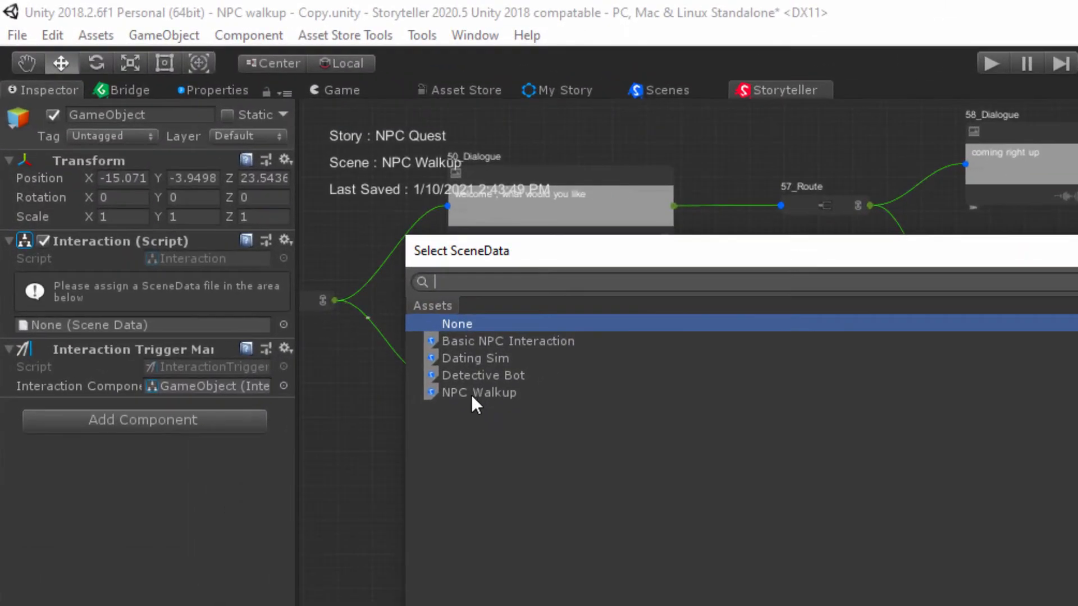
pyautogui.click(470, 393)
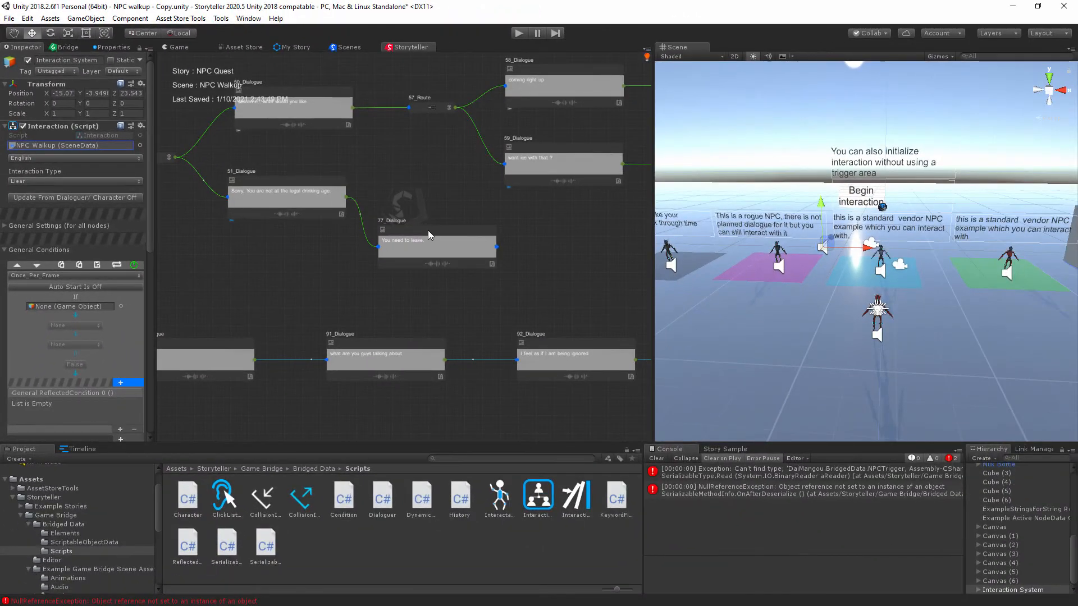
# - Select 77_Dialogue, 90_Dialogue and 49_Route in turn and examine their node settings, conditions and connections
pyautogui.click(428, 231)
pyautogui.scroll(5, 105, 285)
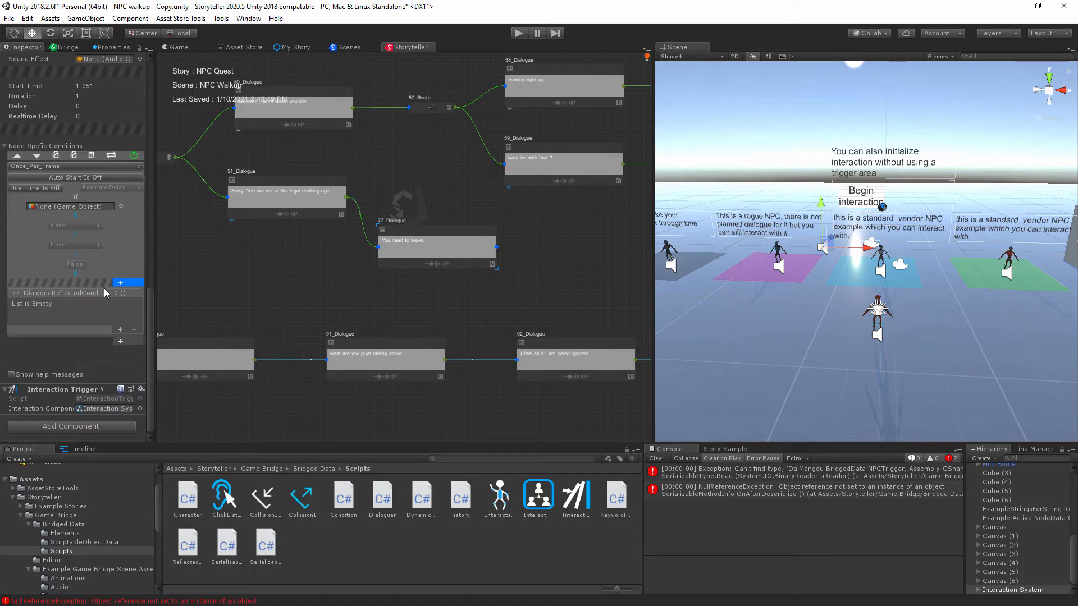
pyautogui.click(234, 339)
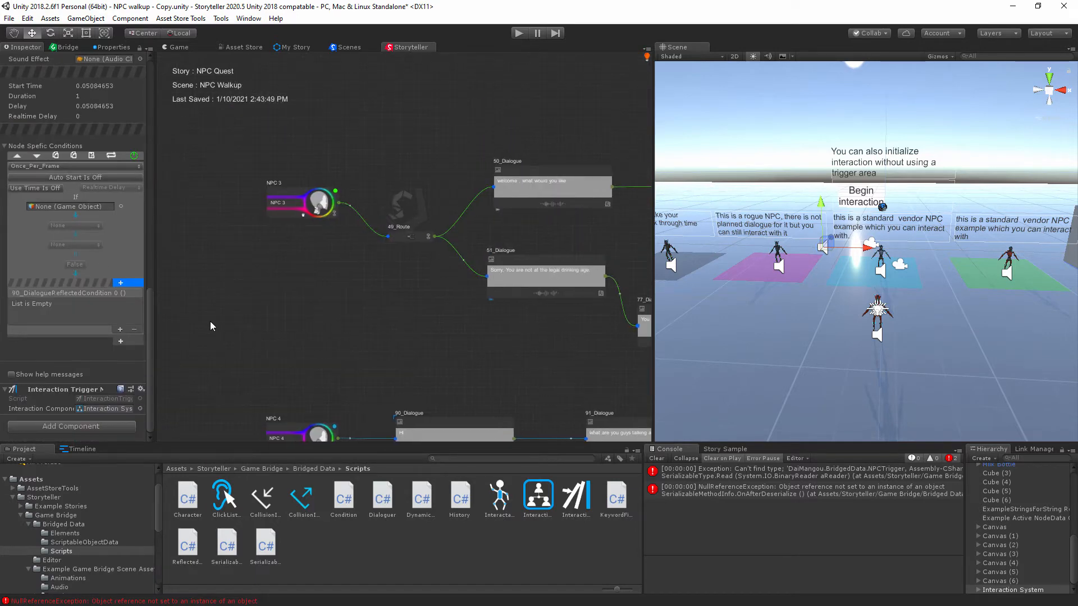
pyautogui.scroll(10, 89, 309)
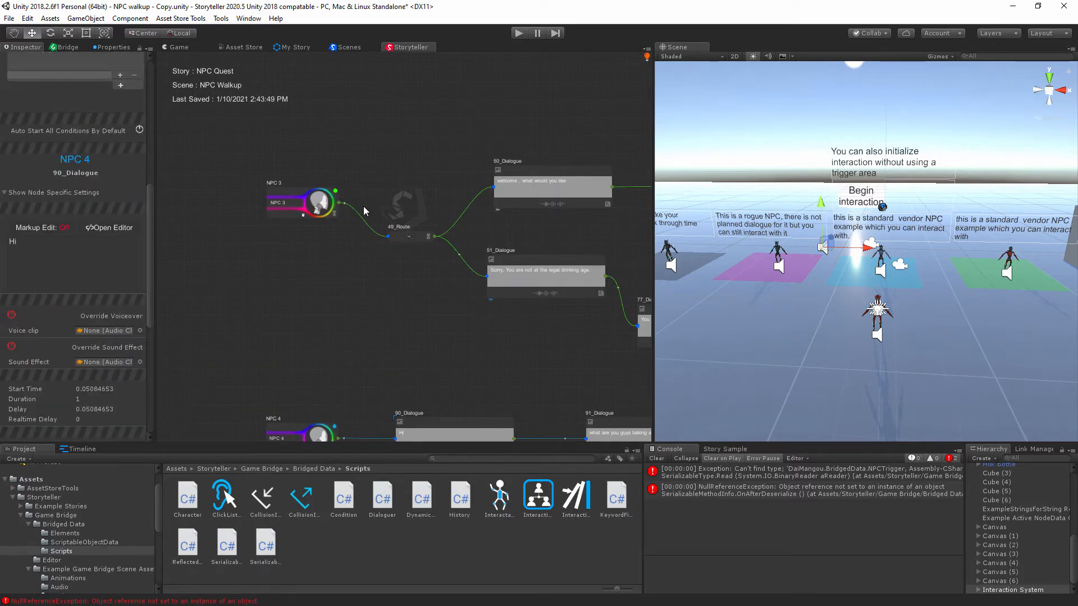
pyautogui.click(414, 240)
pyautogui.scroll(11, 50, 287)
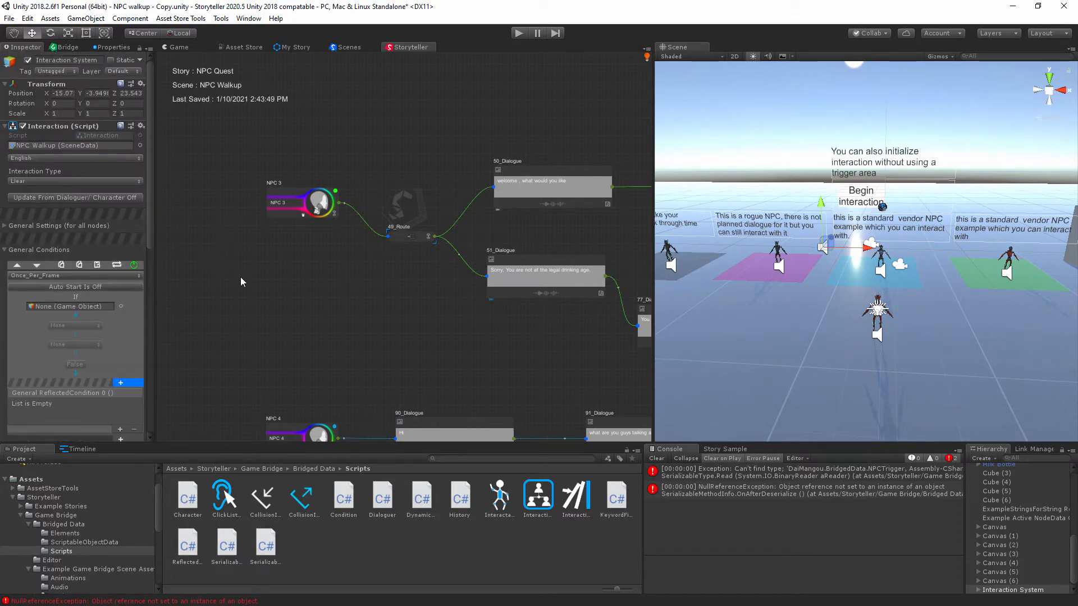
pyautogui.scroll(-2, 278, 262)
pyautogui.moveTo(457, 312); pyautogui.dragTo(396, 249, button='middle')
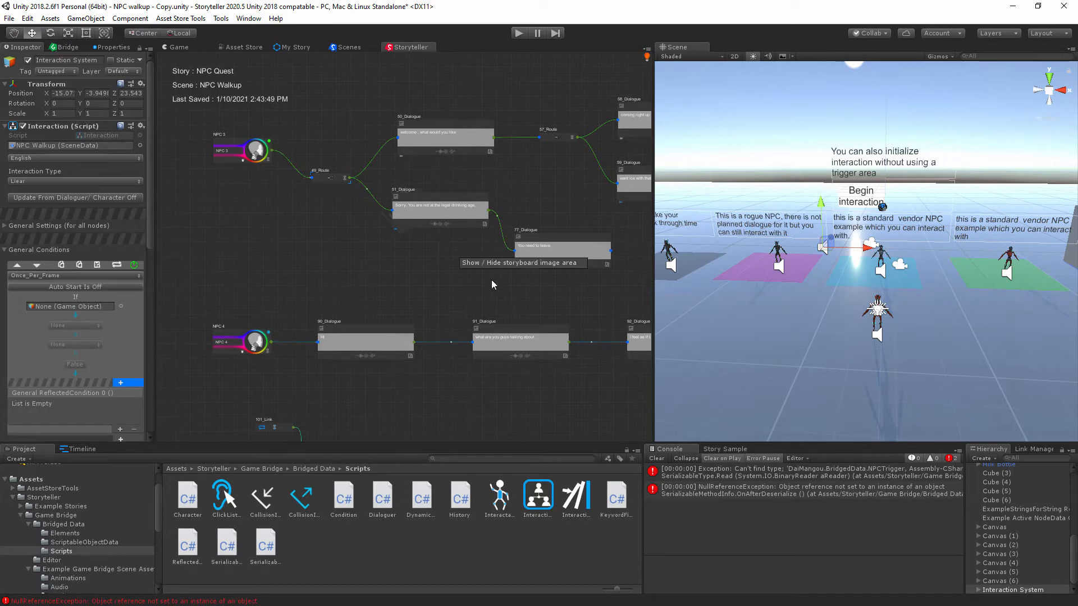
pyautogui.moveTo(491, 279); pyautogui.dragTo(405, 281, button='middle')
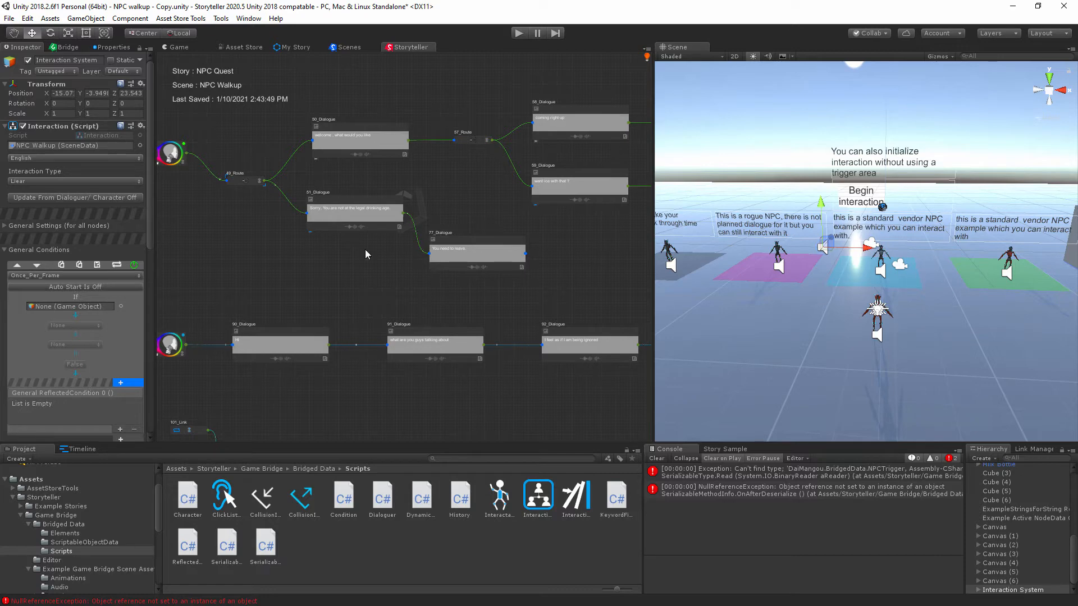
# - Set the Interaction component's interaction type to Non_Linear and clear the console messages
pyautogui.click(59, 182)
pyautogui.click(45, 206)
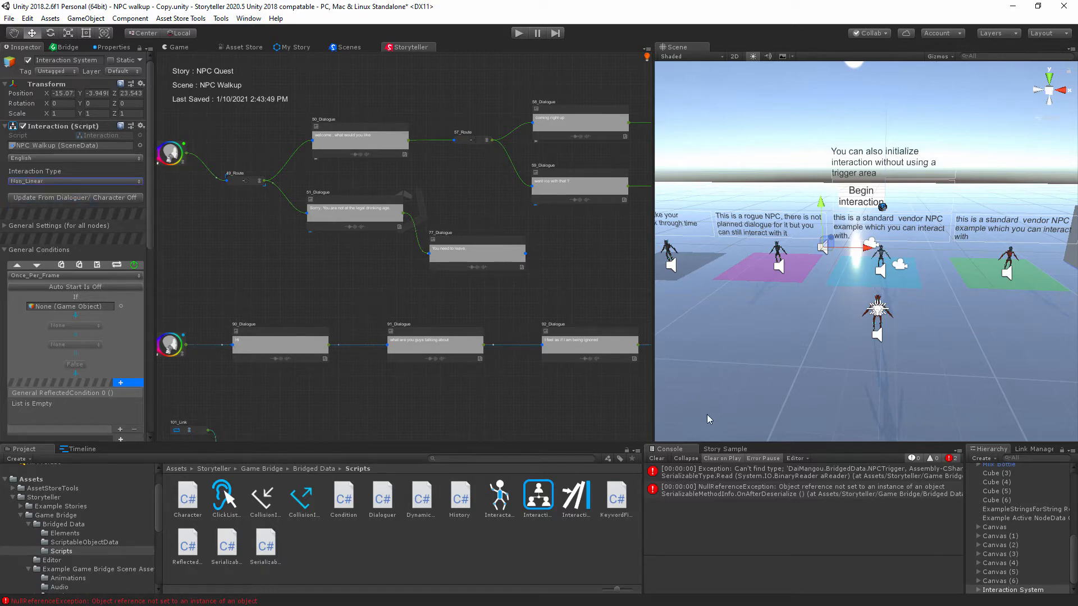
pyautogui.click(656, 458)
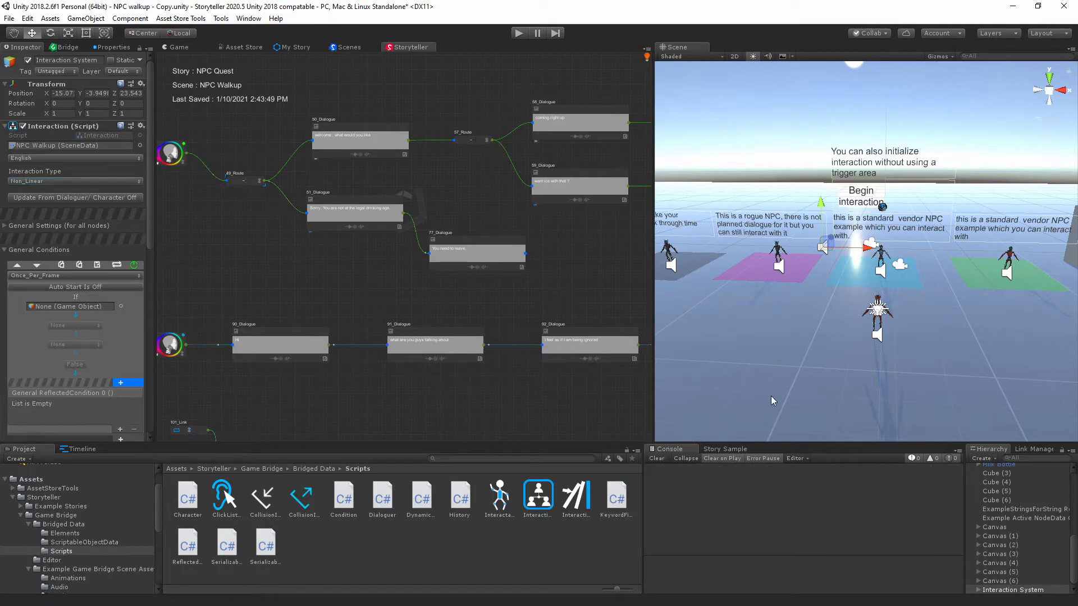
# - Look through the scene's object list and collapse the General Conditions section of the Interaction component
pyautogui.scroll(3, 996, 537)
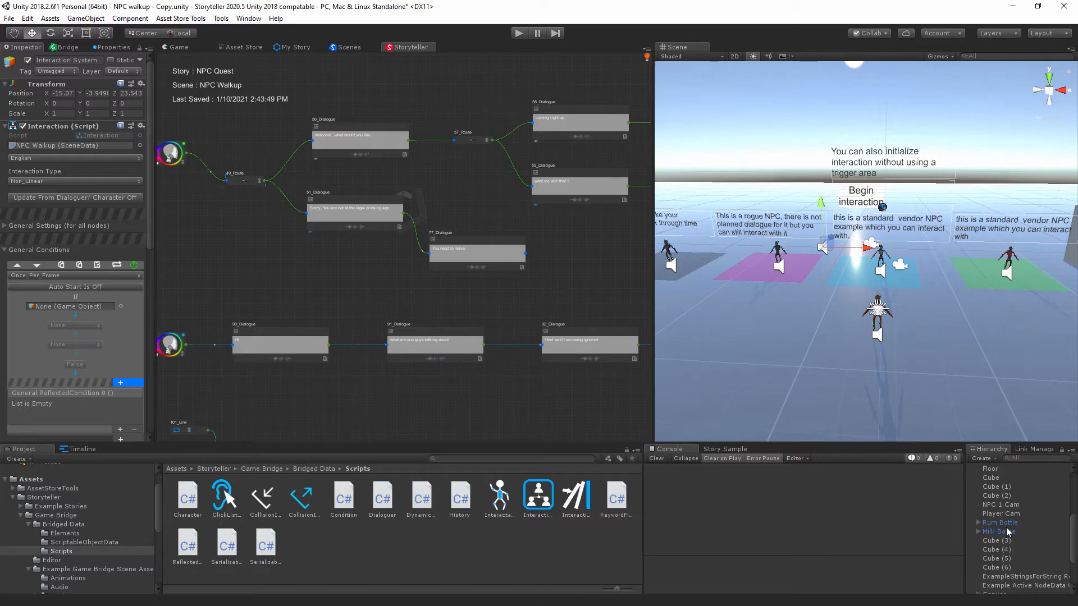
pyautogui.scroll(5, 1008, 532)
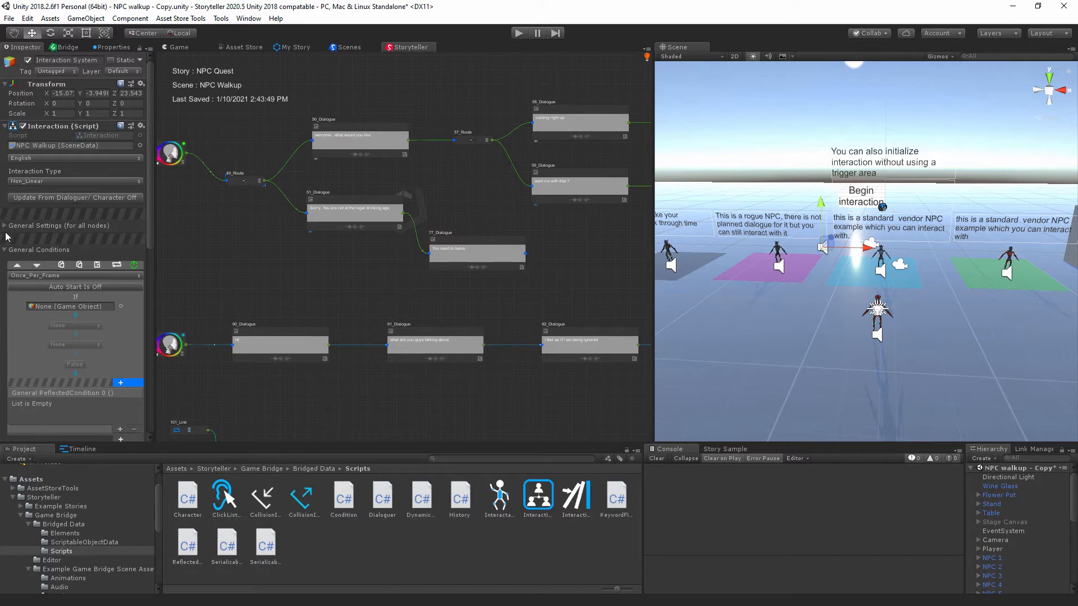
pyautogui.click(7, 252)
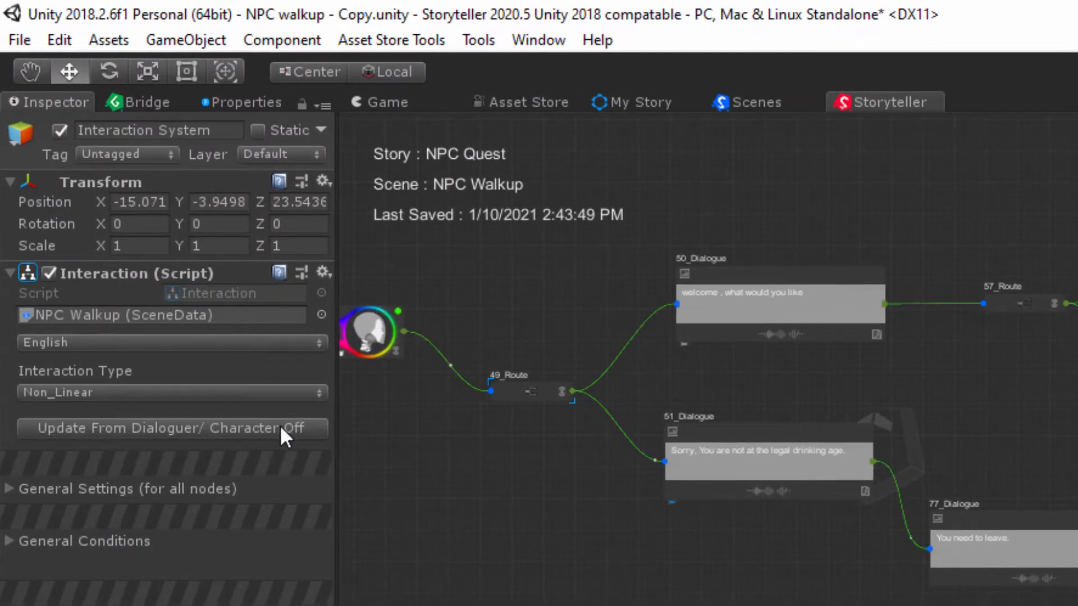
# - Turn on the Interaction component's Update From Dialoguer/Character option and set the number of characters to 6
pyautogui.click(293, 432)
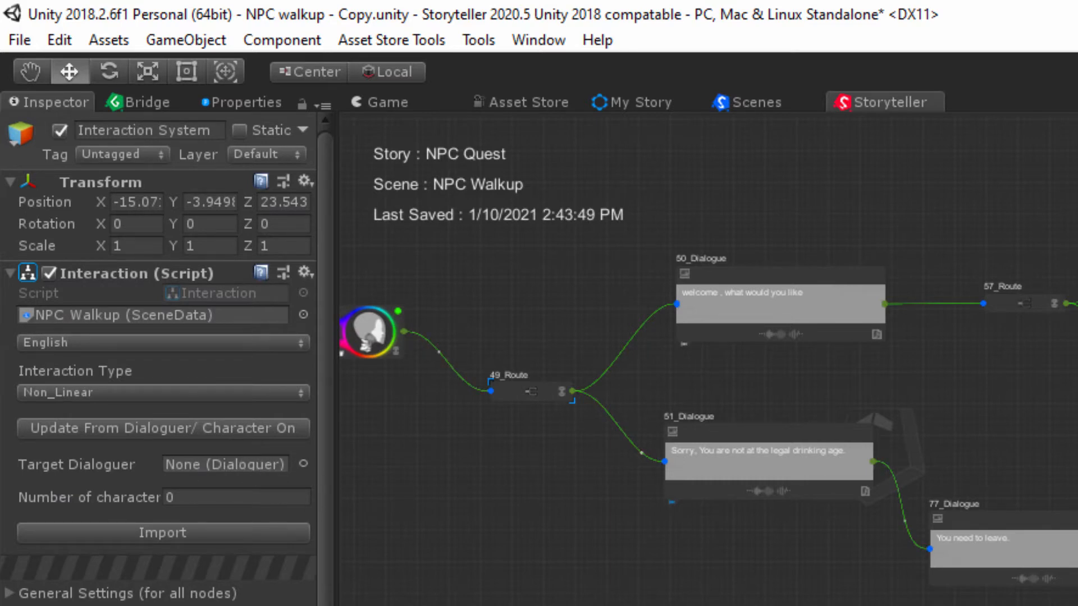
pyautogui.click(216, 497)
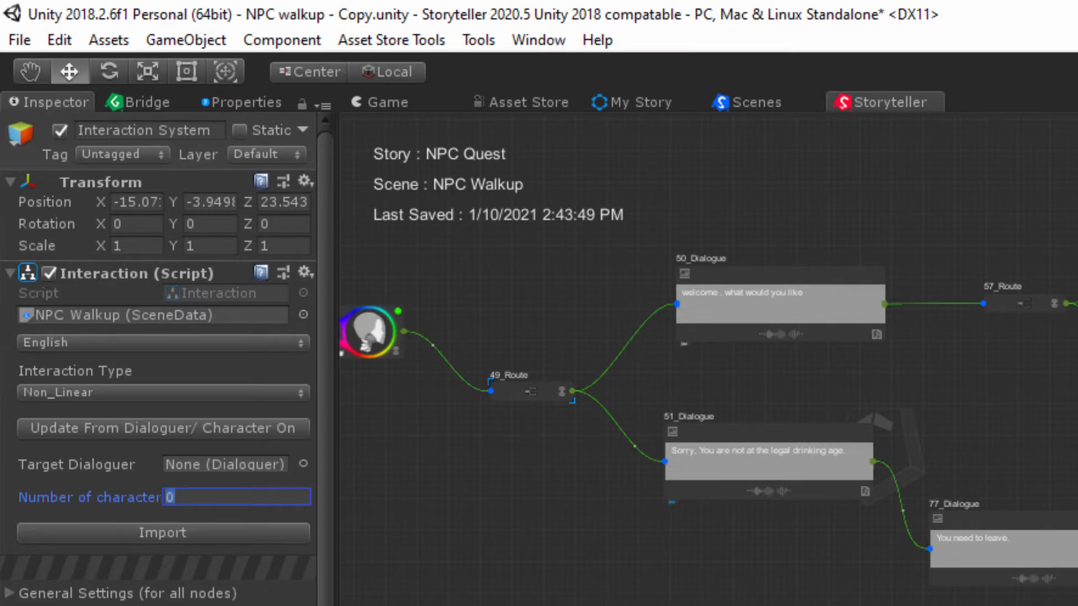
pyautogui.write('6')
pyautogui.press('Return')
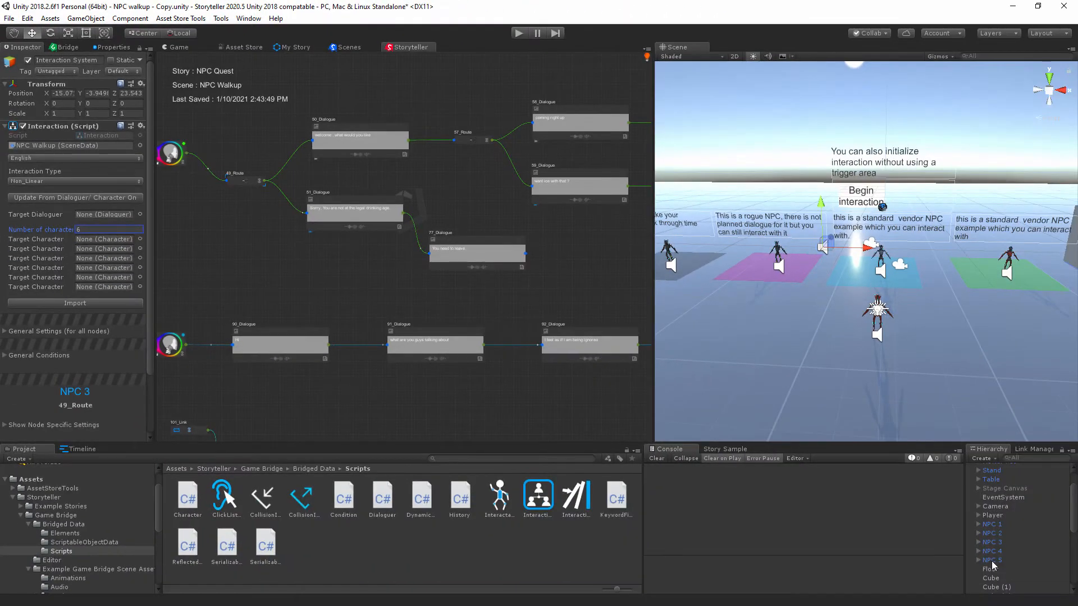
# - Assign NPC 5, NPC 3, NPC 1, Player, NPC 2 and NPC 4 as target characters, import their data, and turn the update option off
pyautogui.moveTo(992, 562); pyautogui.dragTo(107, 239)
pyautogui.moveTo(991, 542); pyautogui.dragTo(107, 249)
pyautogui.moveTo(991, 523); pyautogui.dragTo(107, 258)
pyautogui.moveTo(992, 513); pyautogui.dragTo(111, 273)
pyautogui.moveTo(1005, 533); pyautogui.dragTo(108, 277)
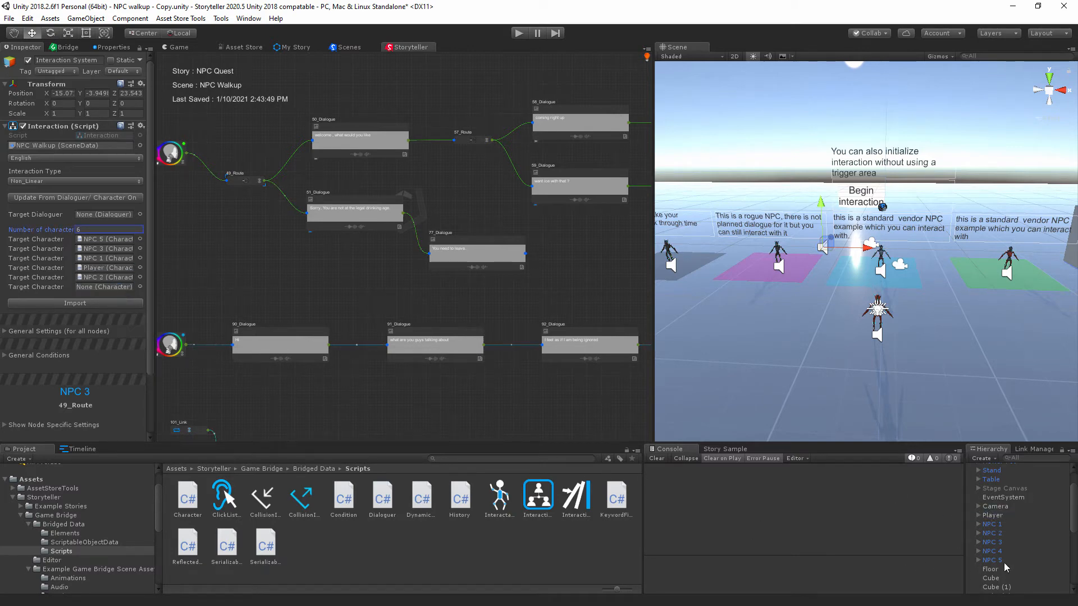
pyautogui.moveTo(1004, 562); pyautogui.dragTo(116, 293)
pyautogui.click(108, 304)
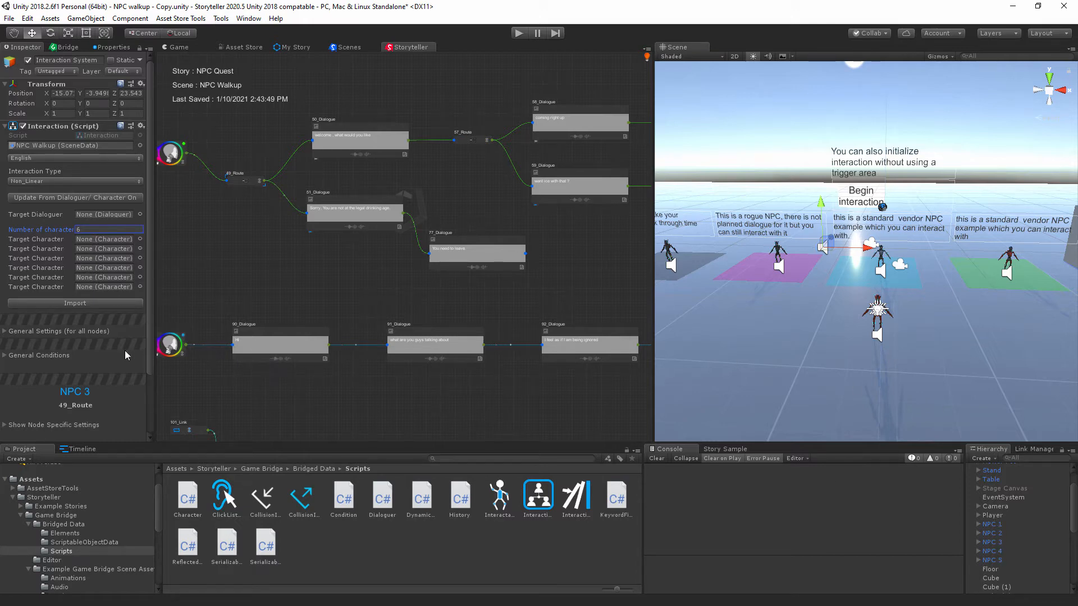
pyautogui.click(132, 197)
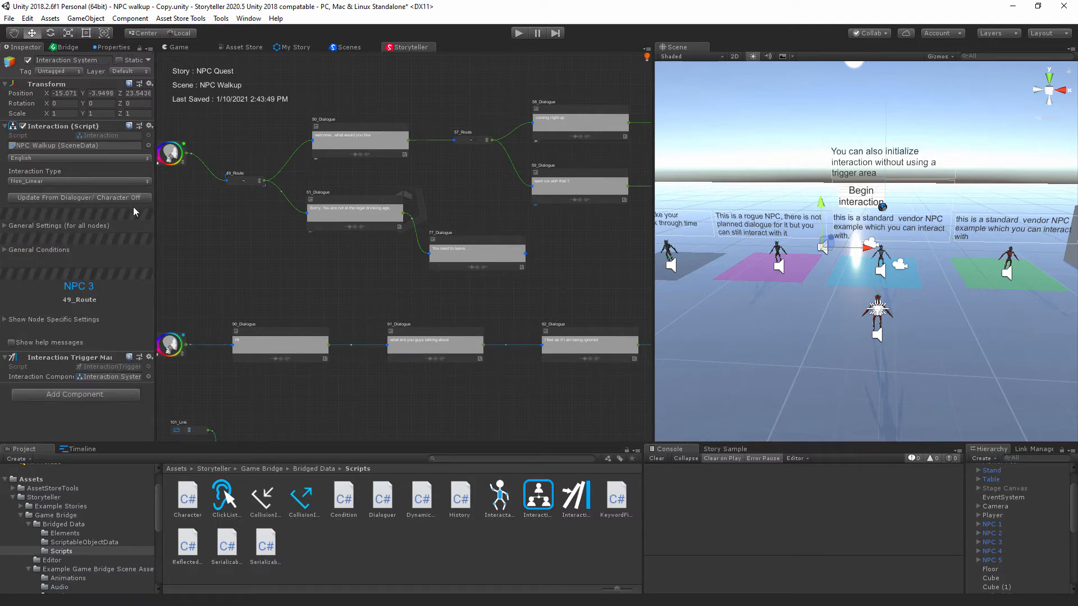
# - Expand the General Settings, General Conditions and node-specific settings, and examine the imported conditions for each character
pyautogui.click(9, 251)
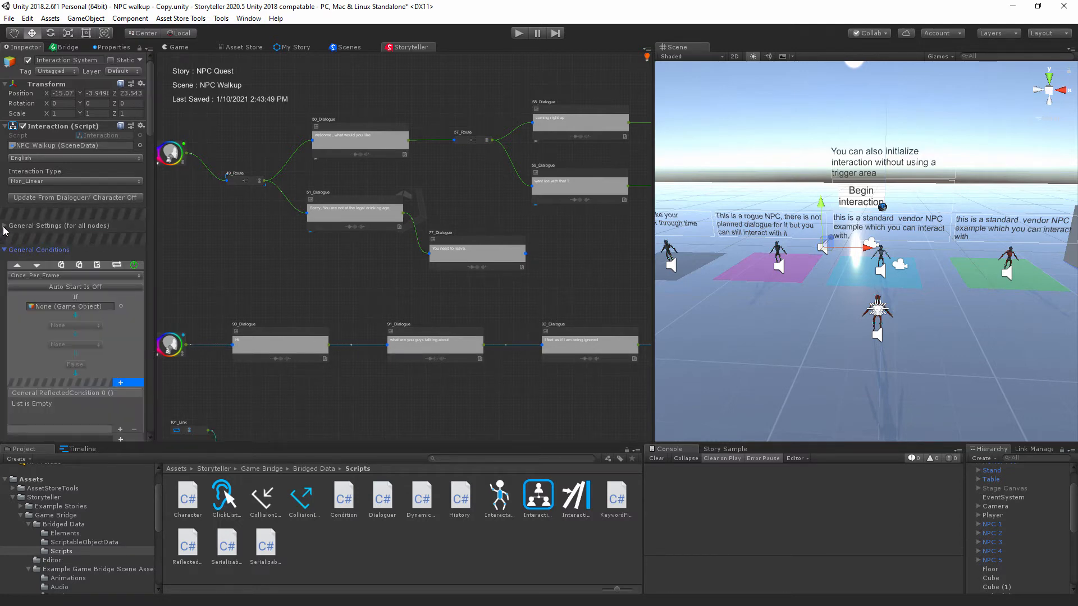
pyautogui.click(7, 226)
pyautogui.scroll(-5, 58, 254)
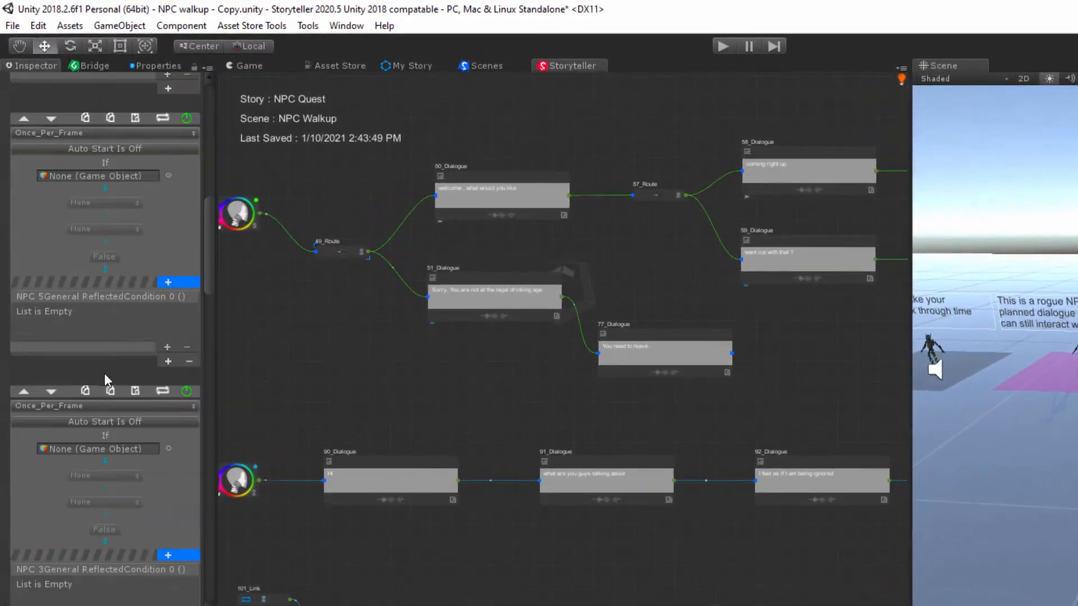
pyautogui.scroll(-5, 104, 368)
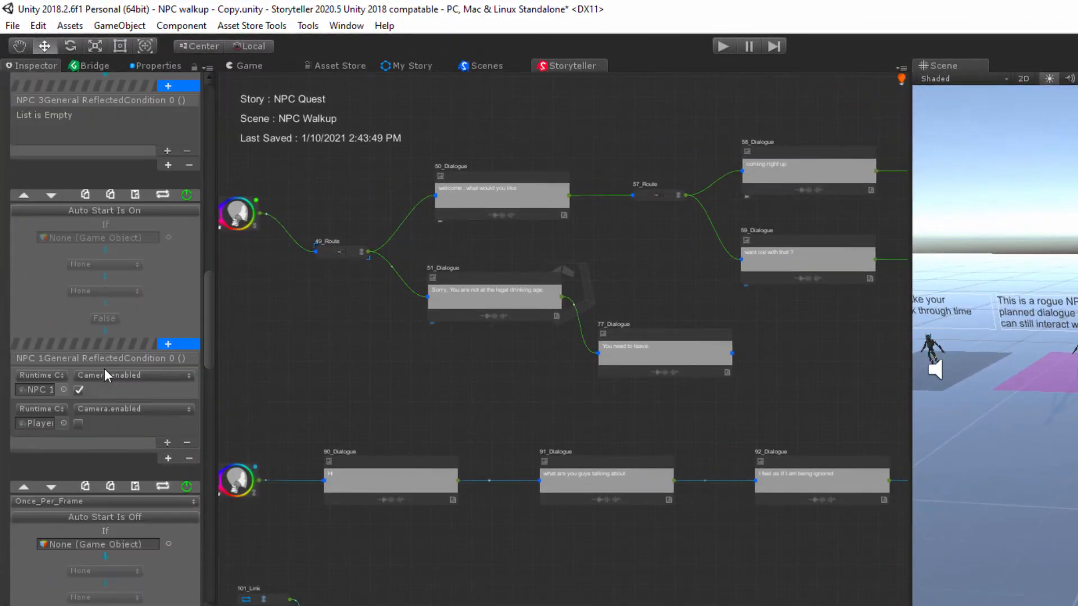
pyautogui.scroll(-5, 105, 369)
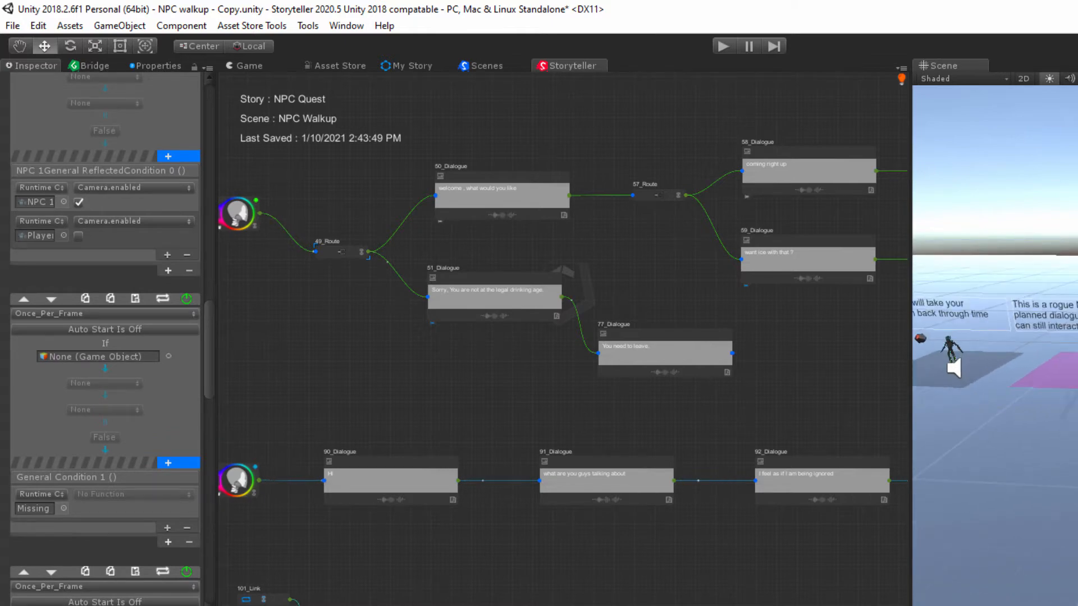
pyautogui.scroll(-8, 120, 338)
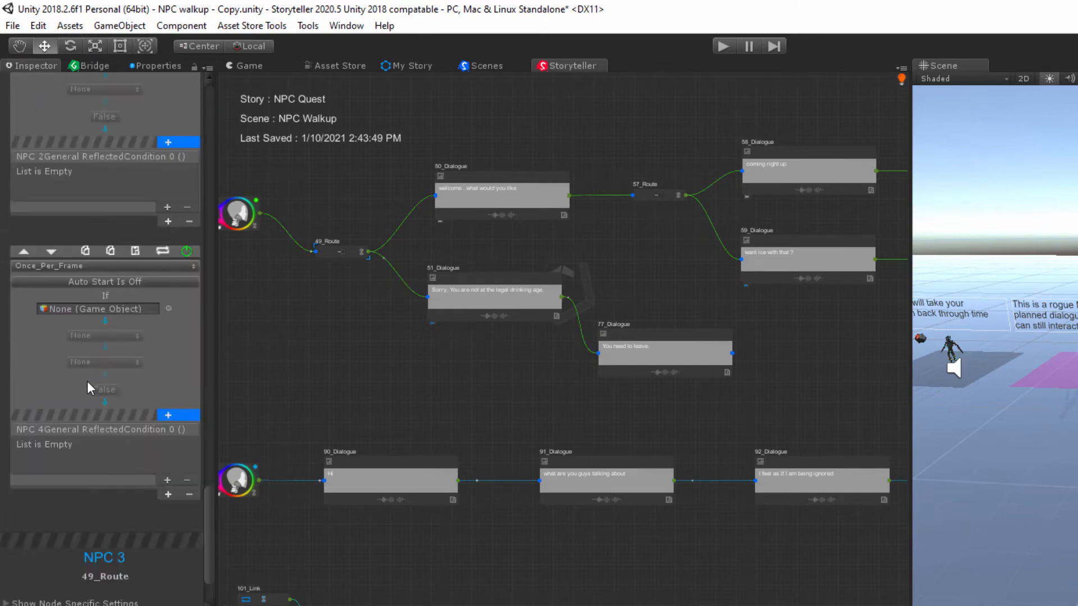
pyautogui.scroll(4, 87, 382)
pyautogui.scroll(-7, 110, 430)
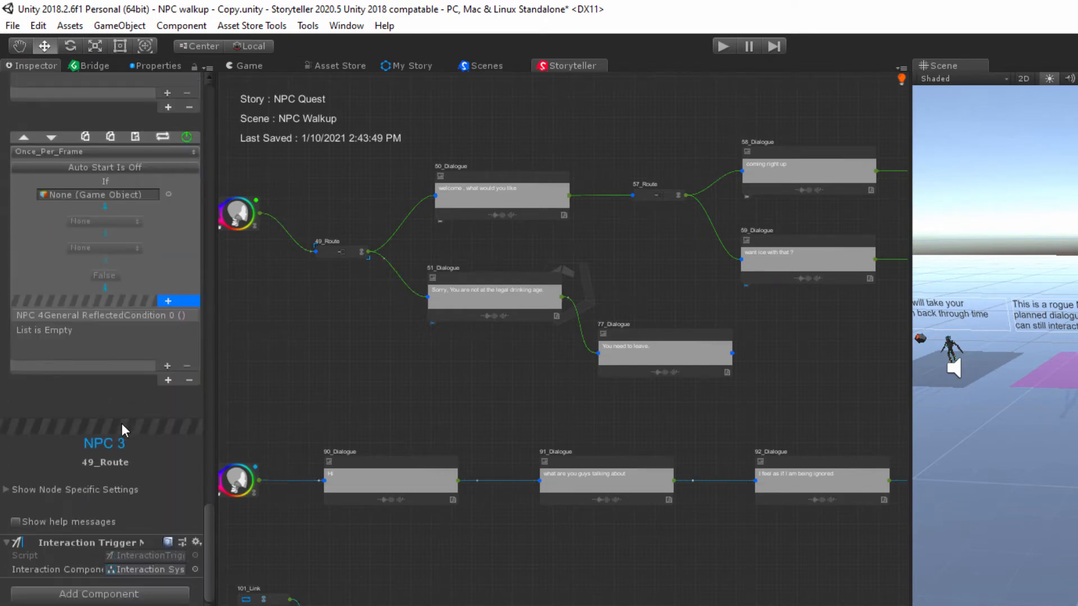
pyautogui.click(5, 489)
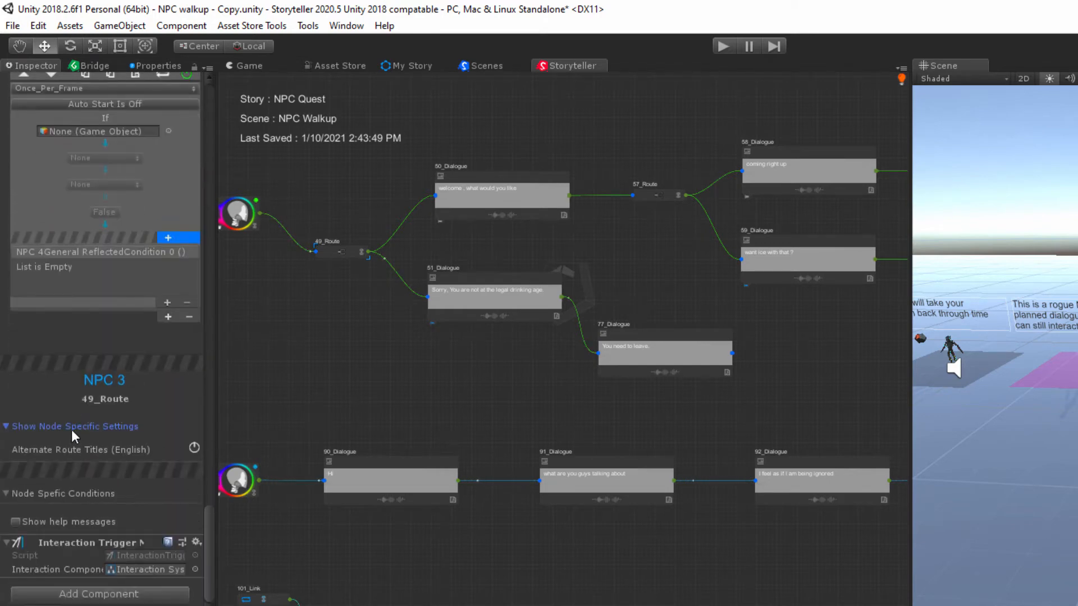
# - Select the Player's PathCheck node in the story graph and examine its conditions and the NPC routes leading from it
pyautogui.moveTo(590, 364); pyautogui.dragTo(712, 244, button='middle')
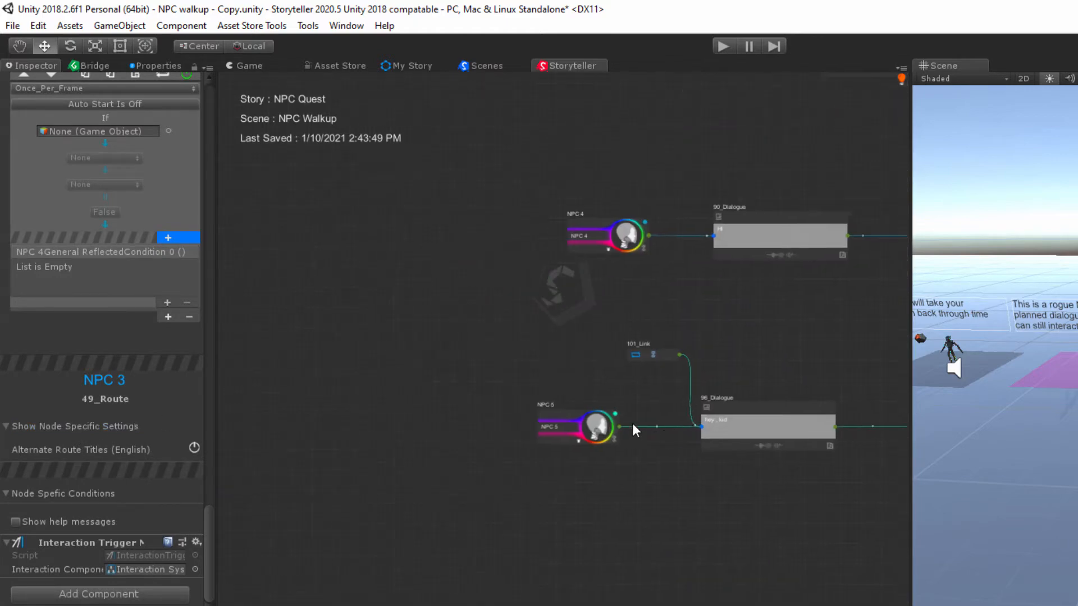
pyautogui.moveTo(770, 185); pyautogui.dragTo(669, 268, button='middle')
pyautogui.scroll(-5, 682, 278)
pyautogui.moveTo(725, 210); pyautogui.dragTo(709, 534, button='middle')
pyautogui.moveTo(621, 465); pyautogui.dragTo(585, 605, button='middle')
pyautogui.click(584, 292)
pyautogui.scroll(-6, 141, 474)
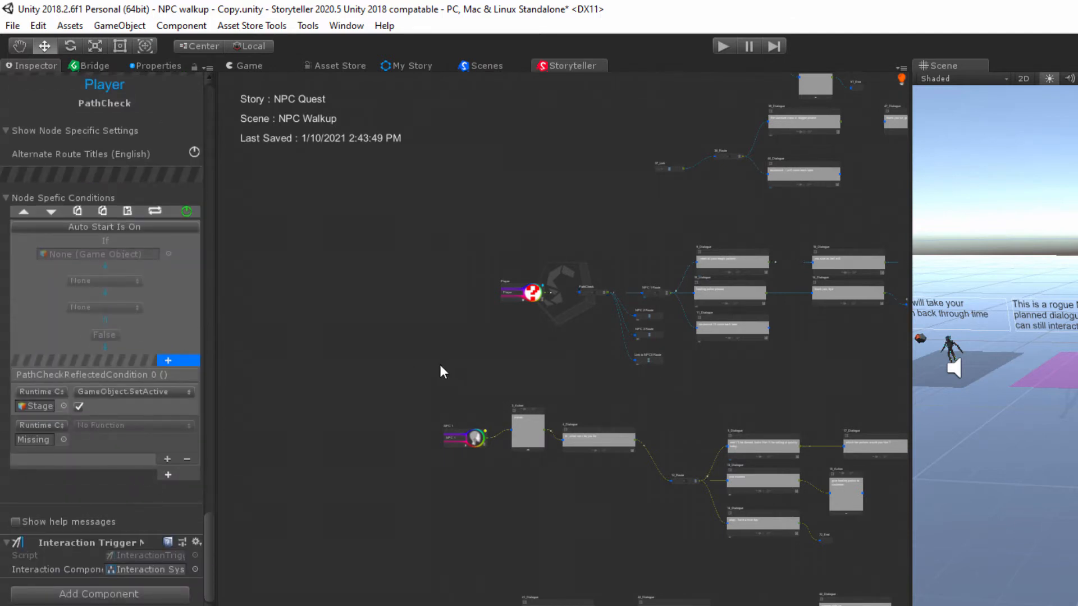
pyautogui.moveTo(439, 365); pyautogui.dragTo(652, 338, button='middle')
pyautogui.scroll(5, 48, 449)
pyautogui.scroll(-5, 42, 457)
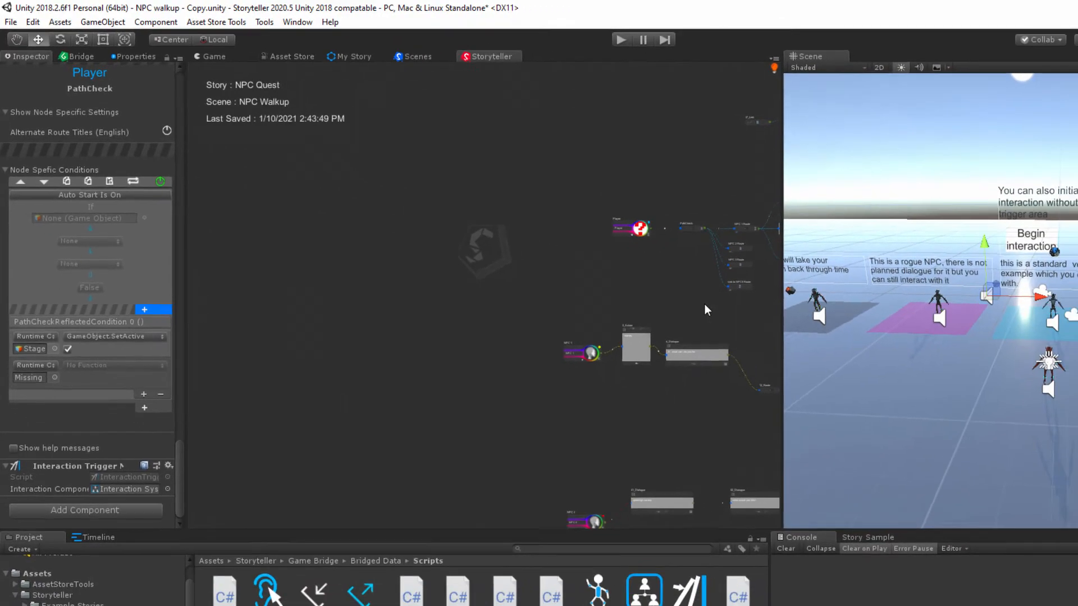
pyautogui.moveTo(692, 303); pyautogui.dragTo(366, 431, button='middle')
pyautogui.scroll(5, 365, 347)
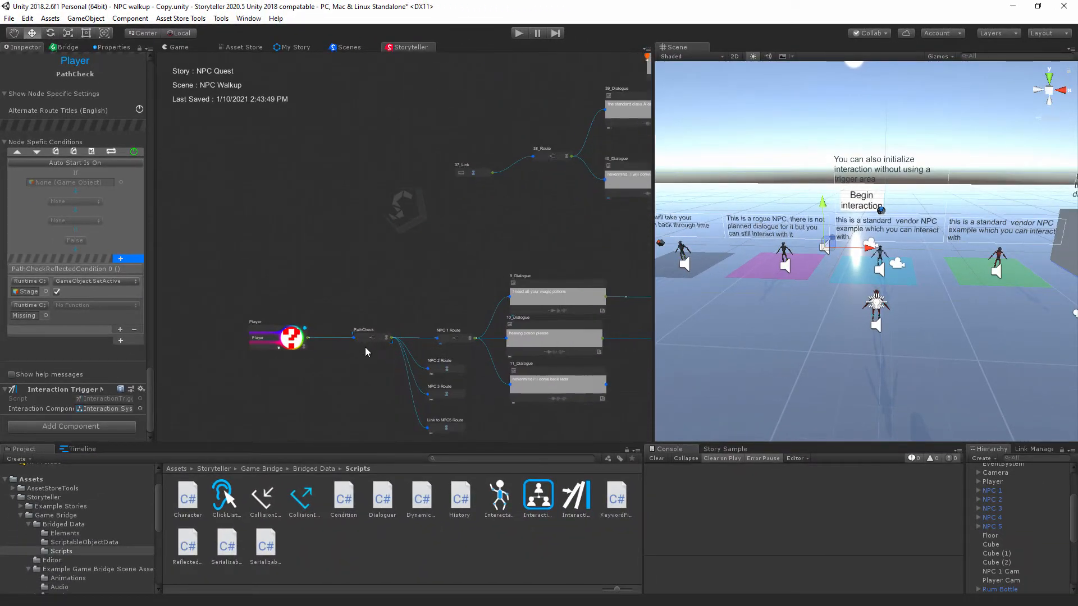
pyautogui.moveTo(385, 264); pyautogui.dragTo(470, 228, button='middle')
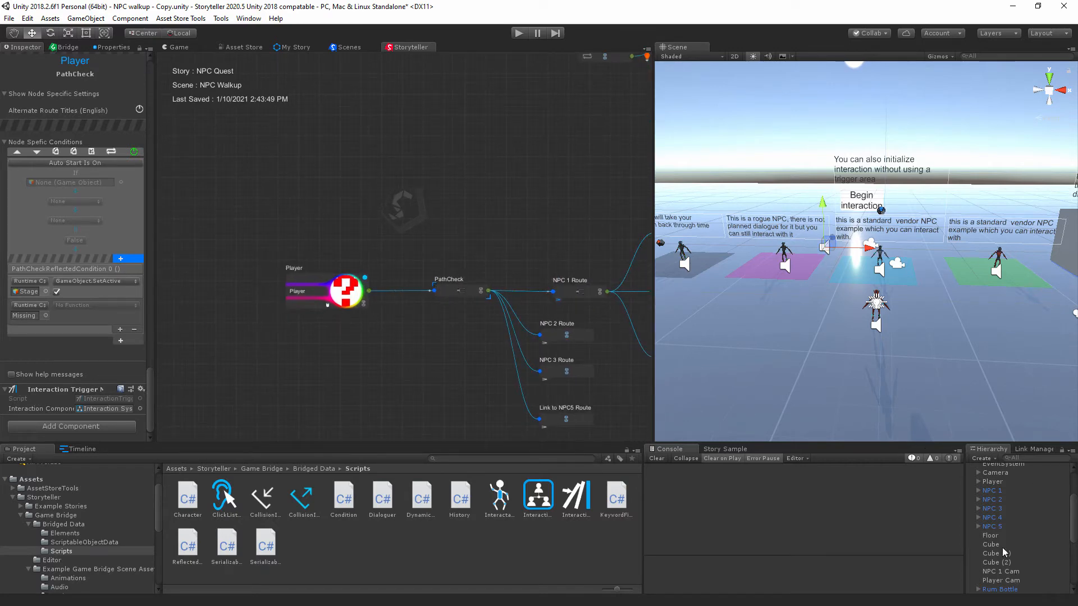
# - In PathCheck's node-specific condition, assign Interaction System to the Missing target and set its function to Interaction.ContinueOnRoute
pyautogui.scroll(-5, 1002, 582)
pyautogui.moveTo(998, 590); pyautogui.dragTo(88, 313)
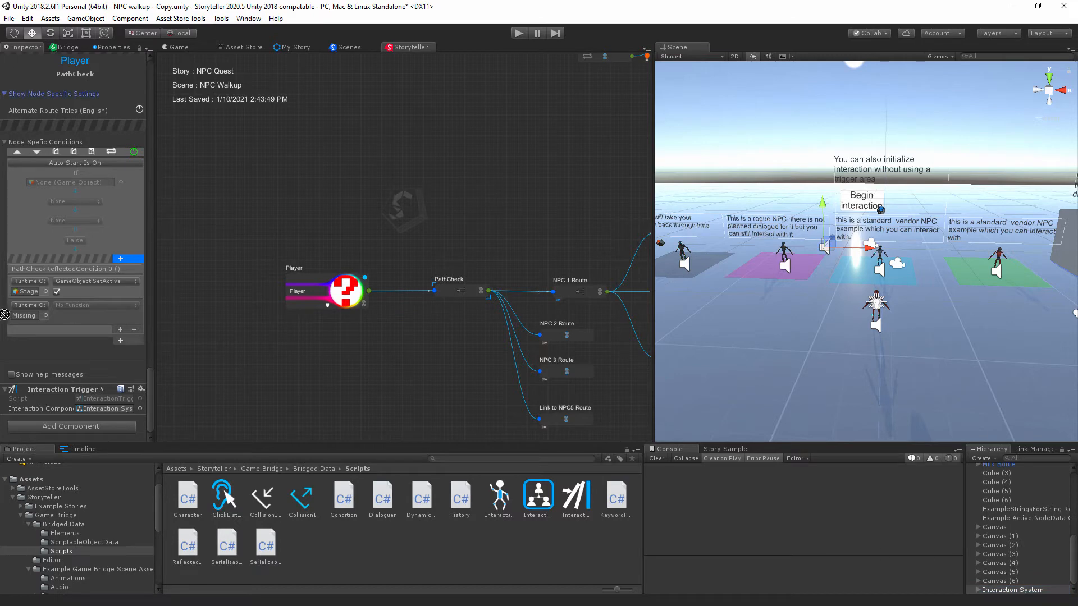
pyautogui.click(90, 305)
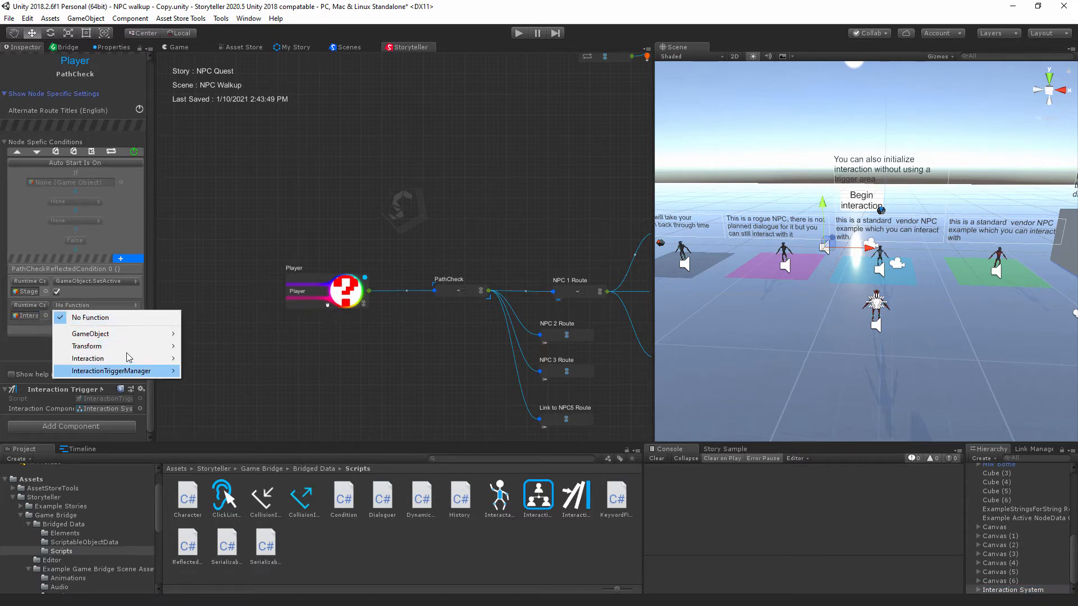
pyautogui.moveTo(168, 362)
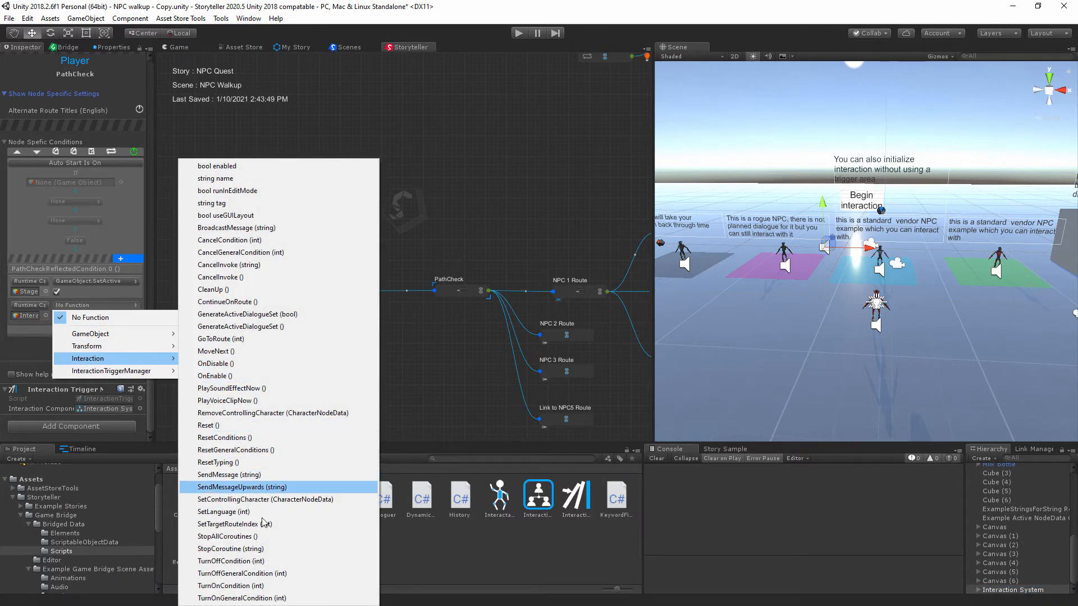
pyautogui.click(227, 301)
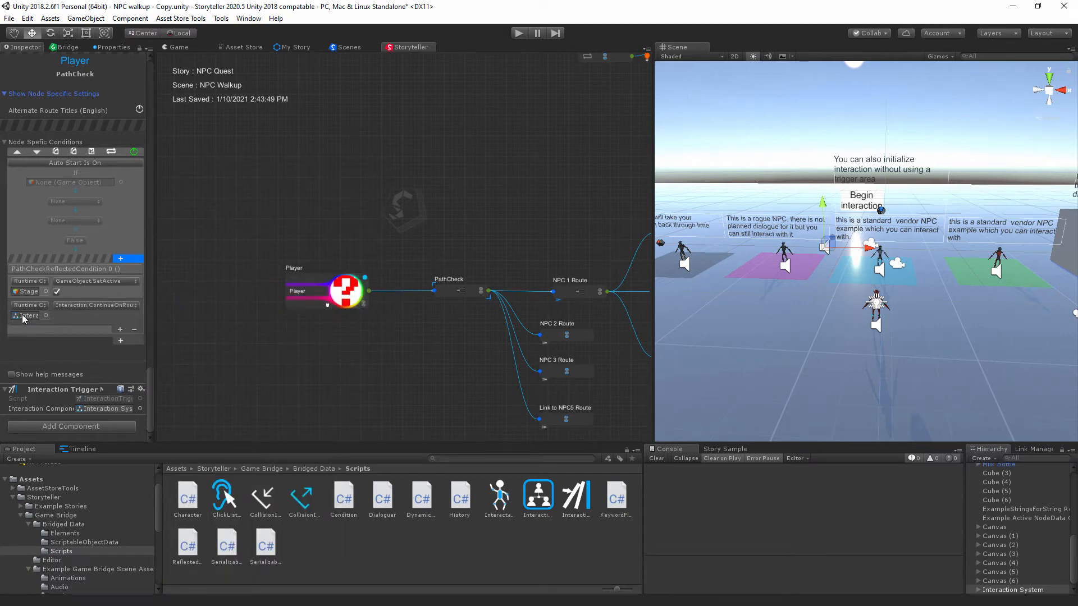
# - Inspect the components on the Player, NPC 1, NPC 2, NPC 4 and NPC 5 objects for missing scripts
pyautogui.scroll(3, 1019, 559)
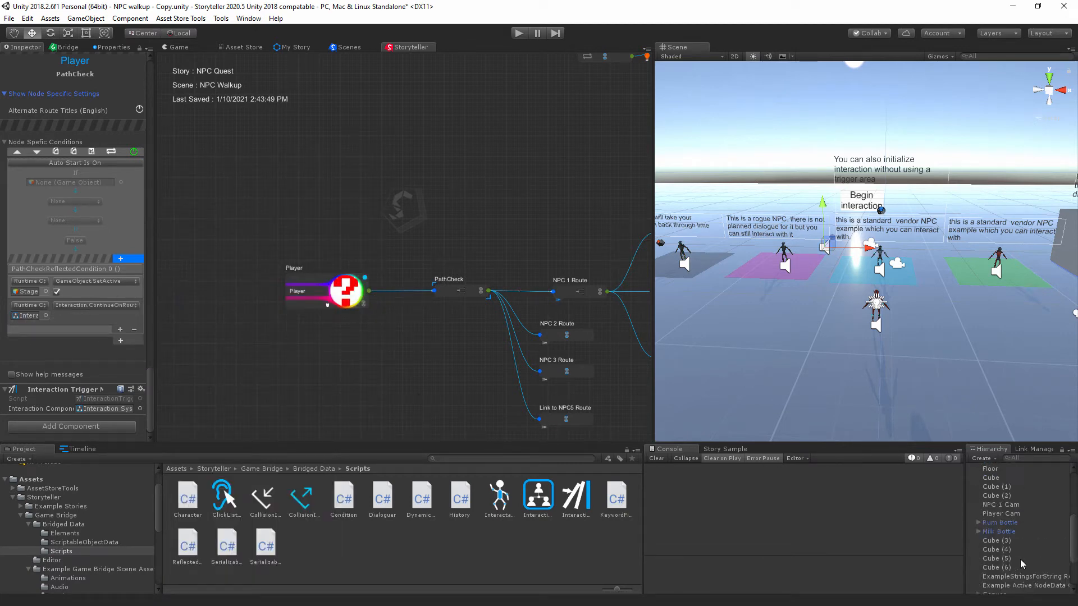
pyautogui.scroll(4, 1009, 535)
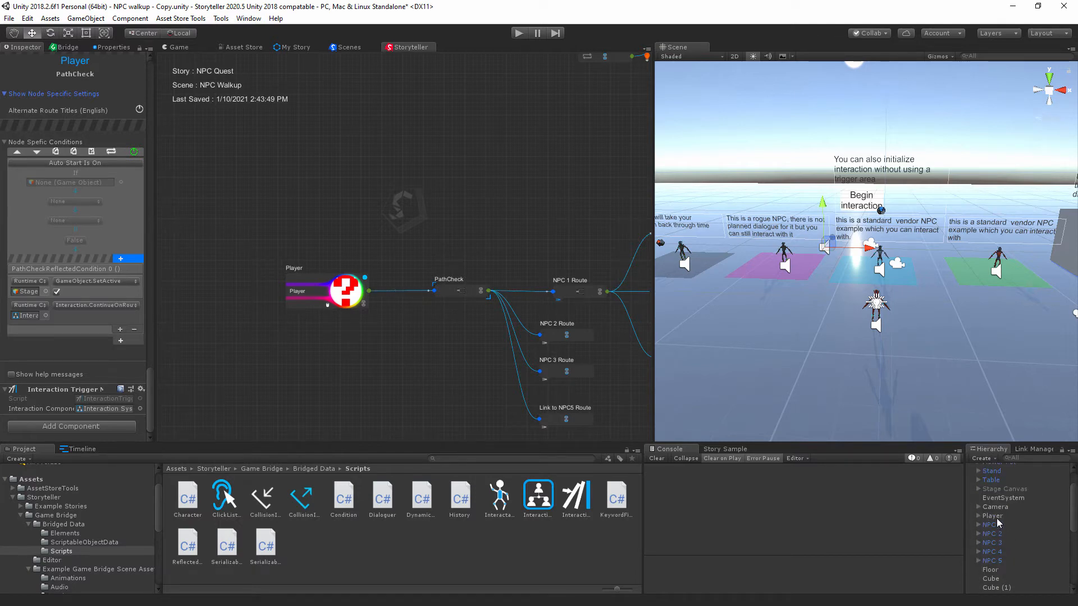
pyautogui.click(992, 516)
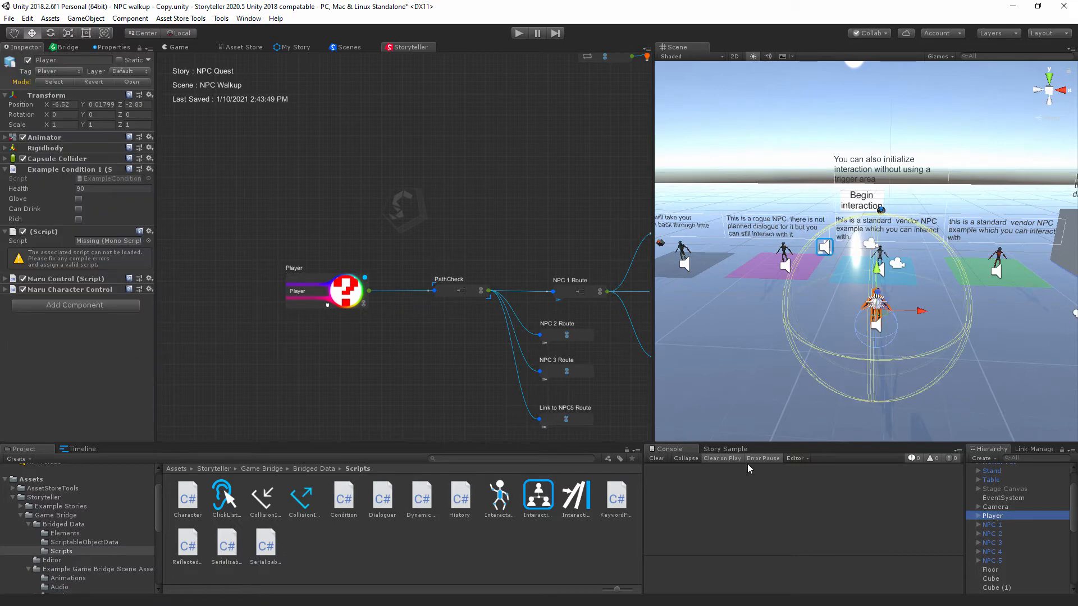
pyautogui.click(1000, 525)
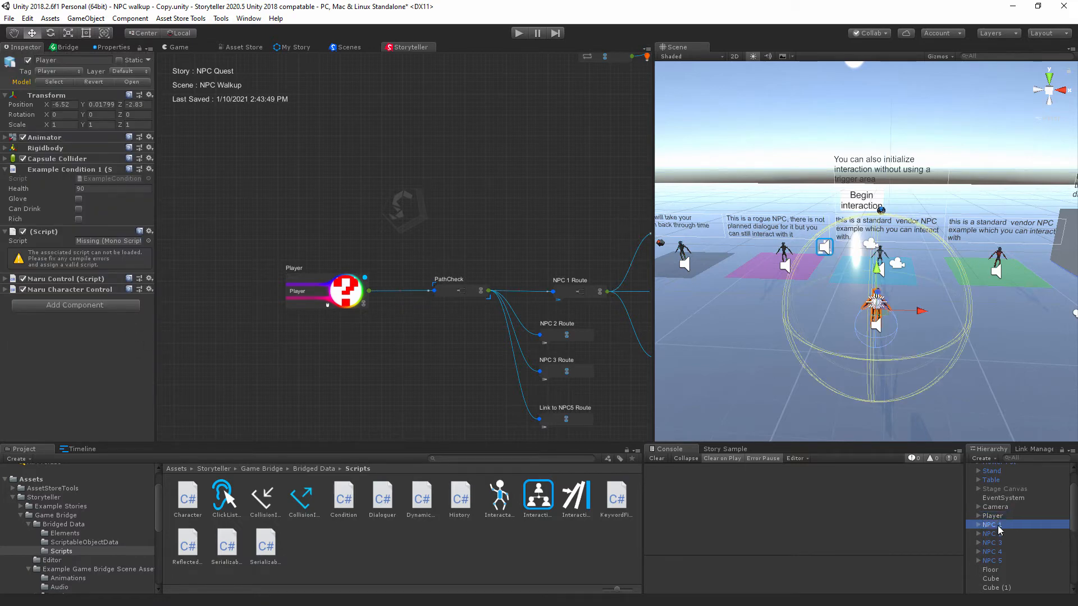
pyautogui.click(1001, 534)
pyautogui.click(1006, 552)
pyautogui.click(998, 560)
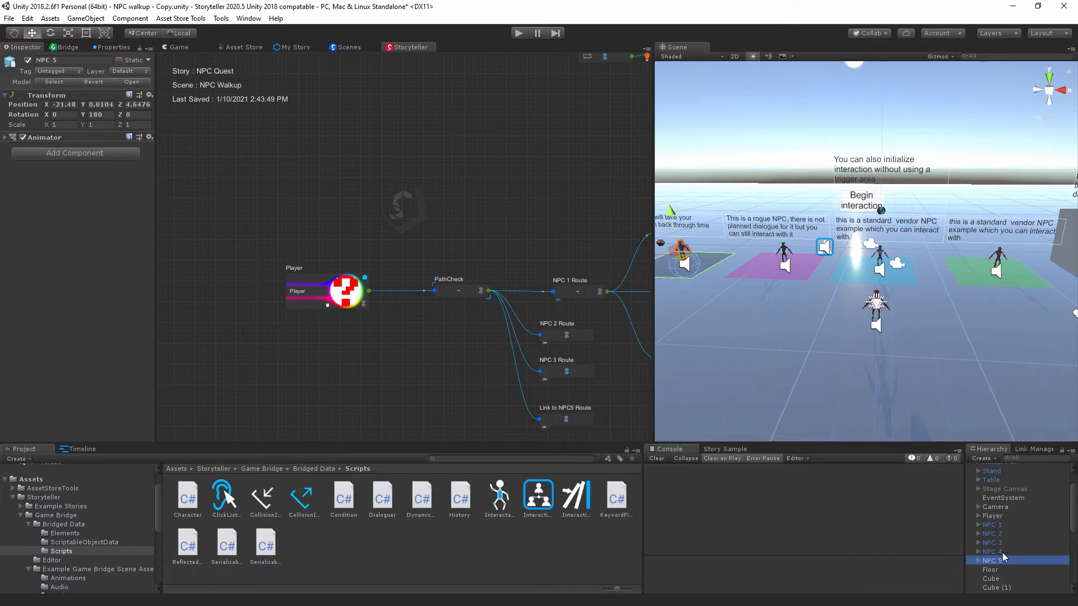
# - Remove the missing script component from the Player object
pyautogui.click(996, 517)
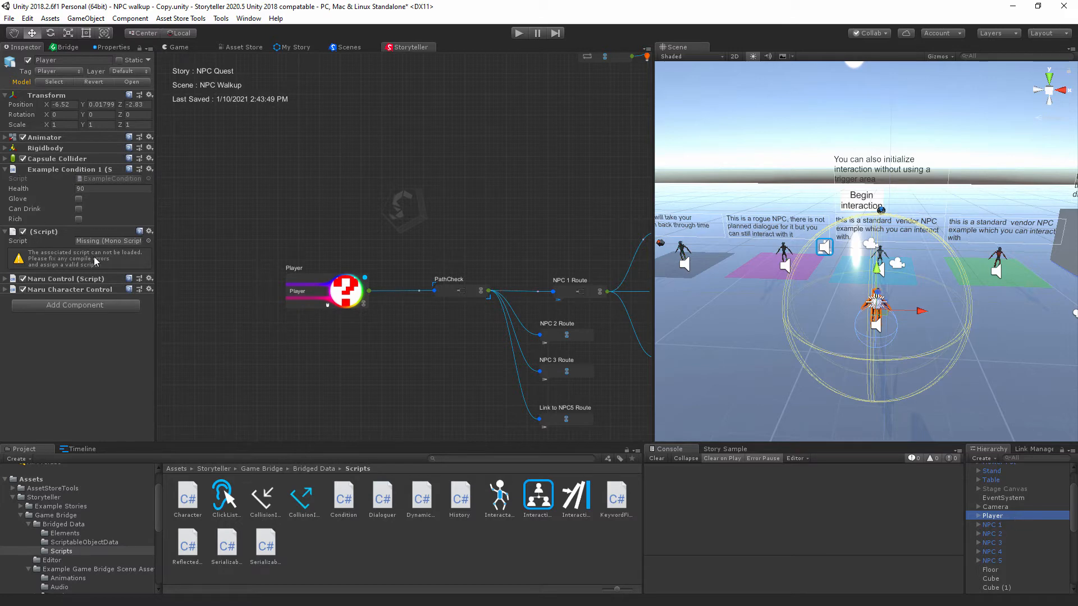
pyautogui.click(149, 231)
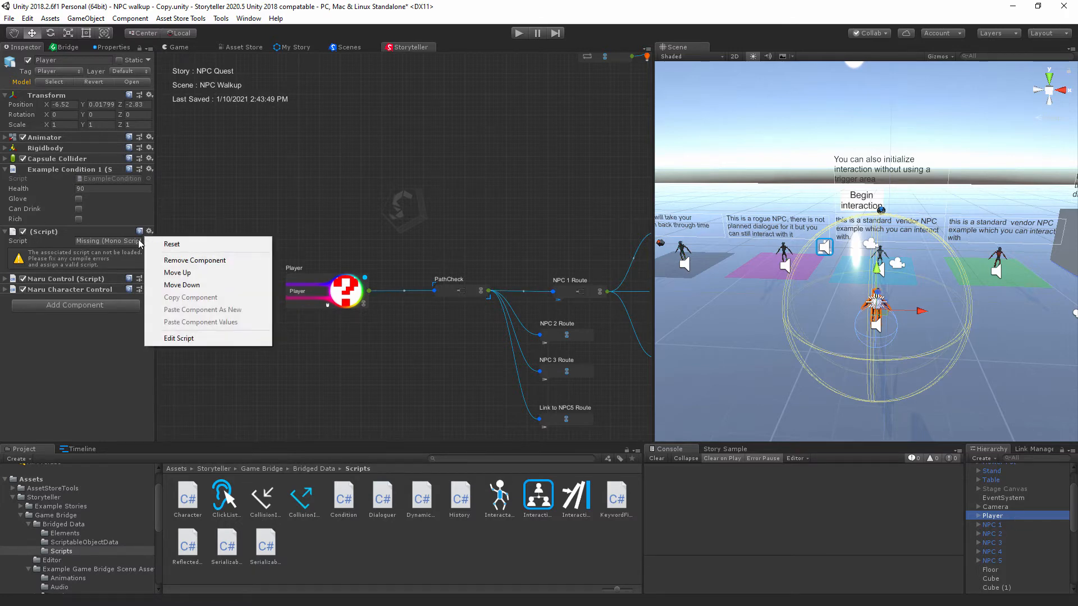
pyautogui.click(187, 261)
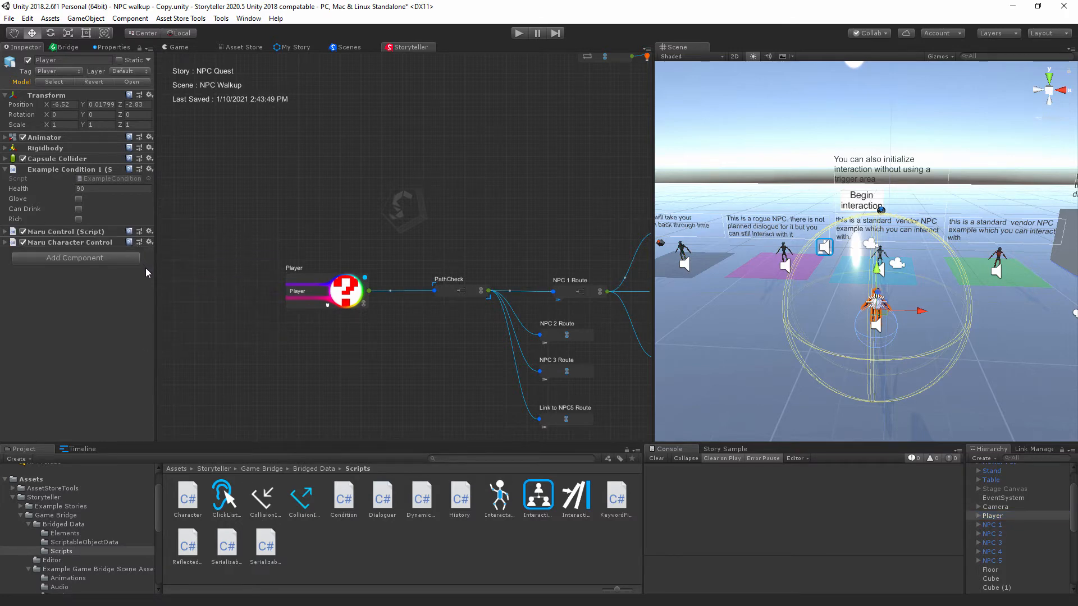
# - Recheck the components on NPC 1, NPC 2, NPC 4, NPC 5 and the Player, and view the Player in the scene
pyautogui.click(995, 526)
pyautogui.click(996, 534)
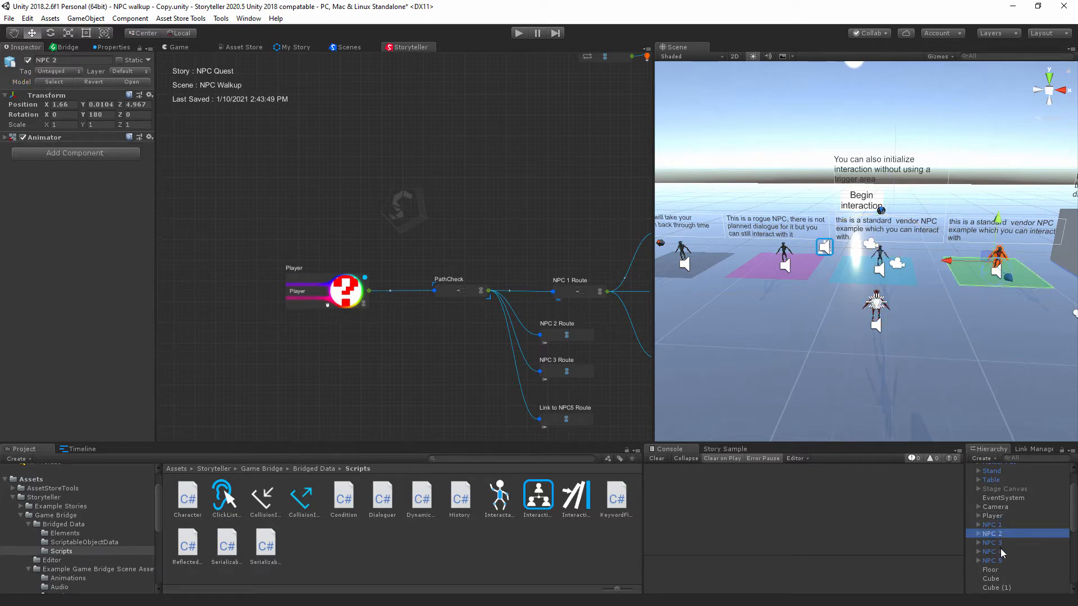
pyautogui.click(1001, 550)
pyautogui.click(1004, 559)
pyautogui.click(994, 525)
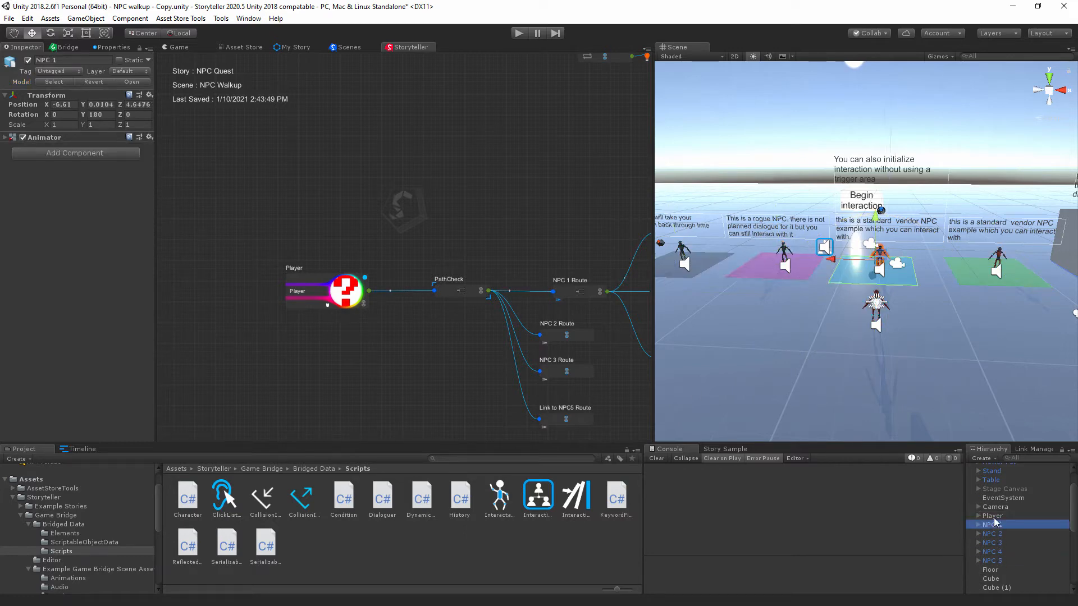
pyautogui.click(993, 516)
pyautogui.moveTo(1004, 382); pyautogui.dragTo(999, 408, button='middle')
pyautogui.moveTo(999, 408); pyautogui.dragTo(1026, 415, button='right')
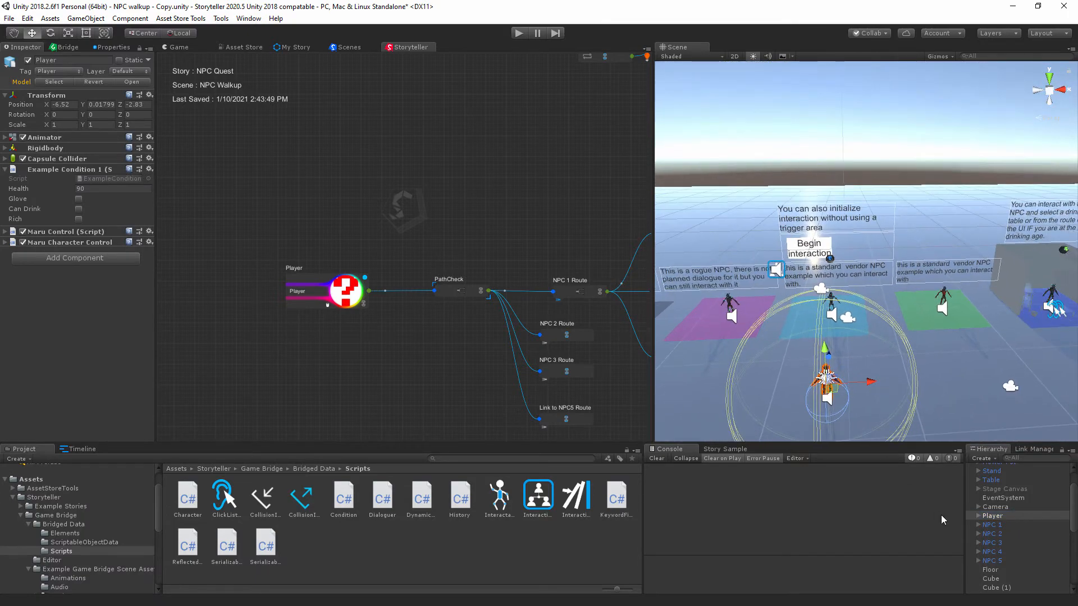
# - Select the Interaction System object and review the General Conditions of its Interaction component
pyautogui.scroll(-5, 1013, 540)
pyautogui.click(1019, 588)
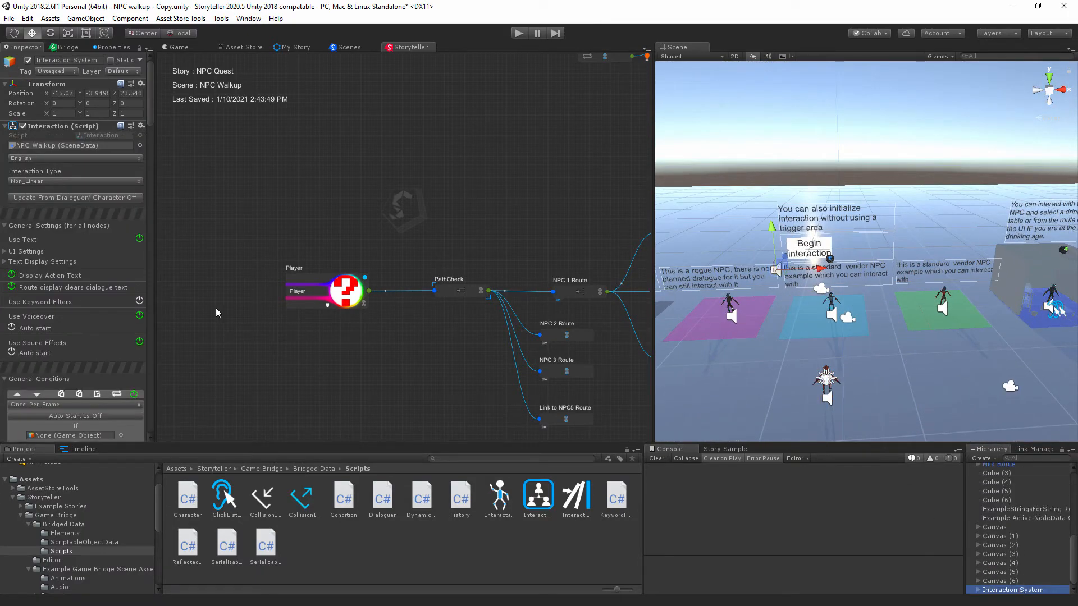
pyautogui.scroll(-6, 62, 314)
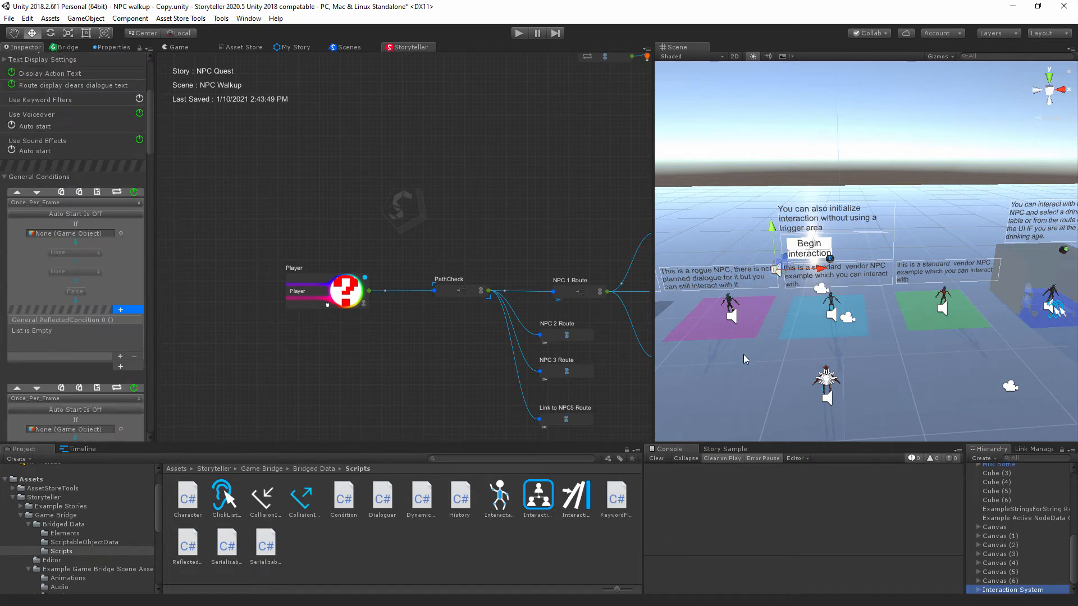
# - Delete the empty NPC 3 and NPC 5 conditions from the Interaction component's General Conditions
pyautogui.scroll(-5, 93, 291)
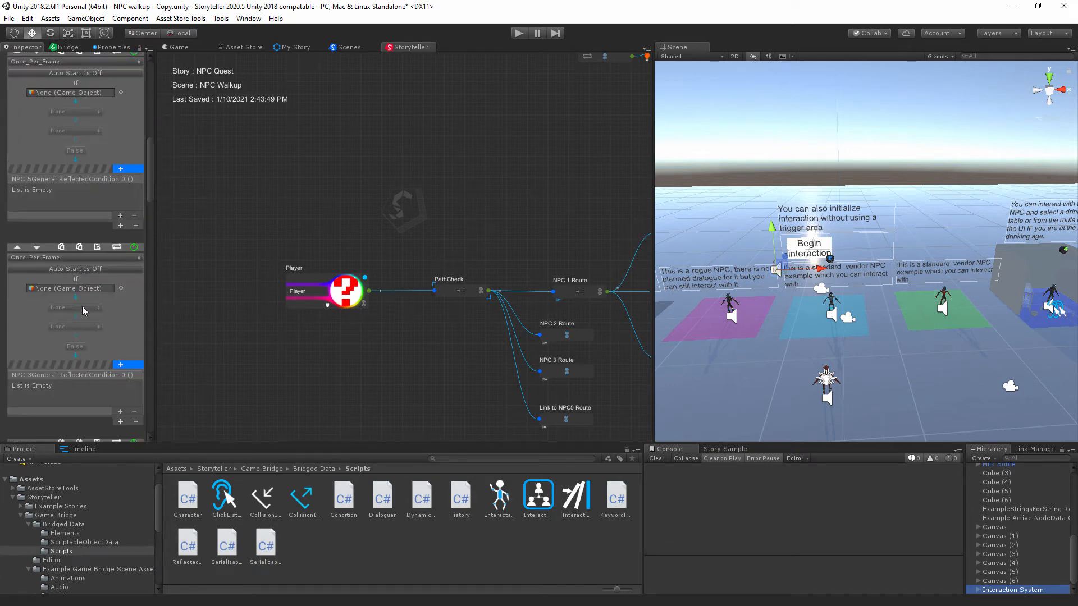
pyautogui.scroll(3, 79, 298)
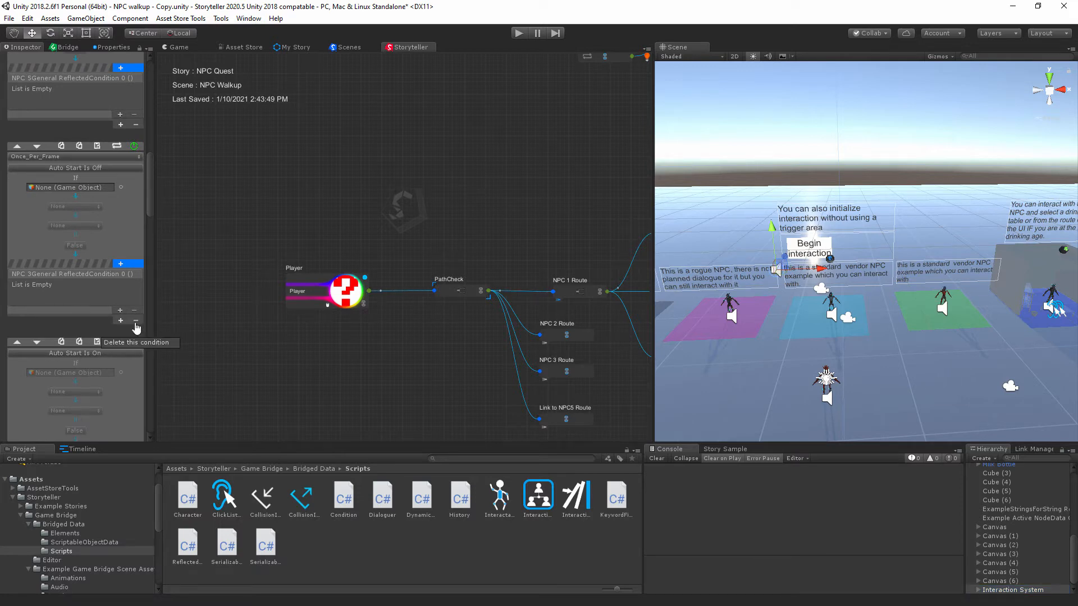
pyautogui.click(136, 324)
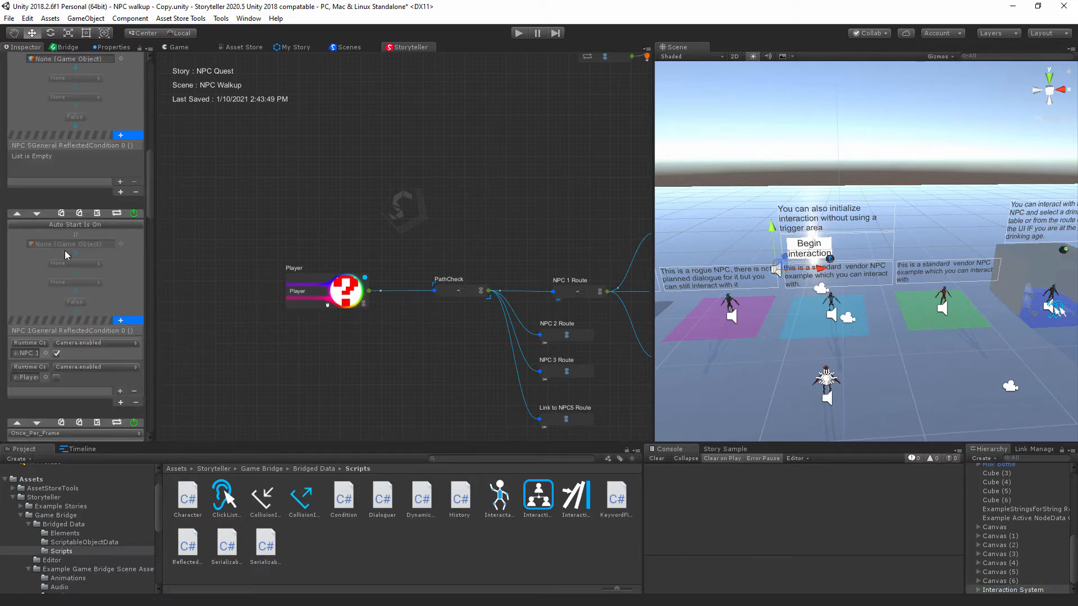
pyautogui.scroll(2, 65, 253)
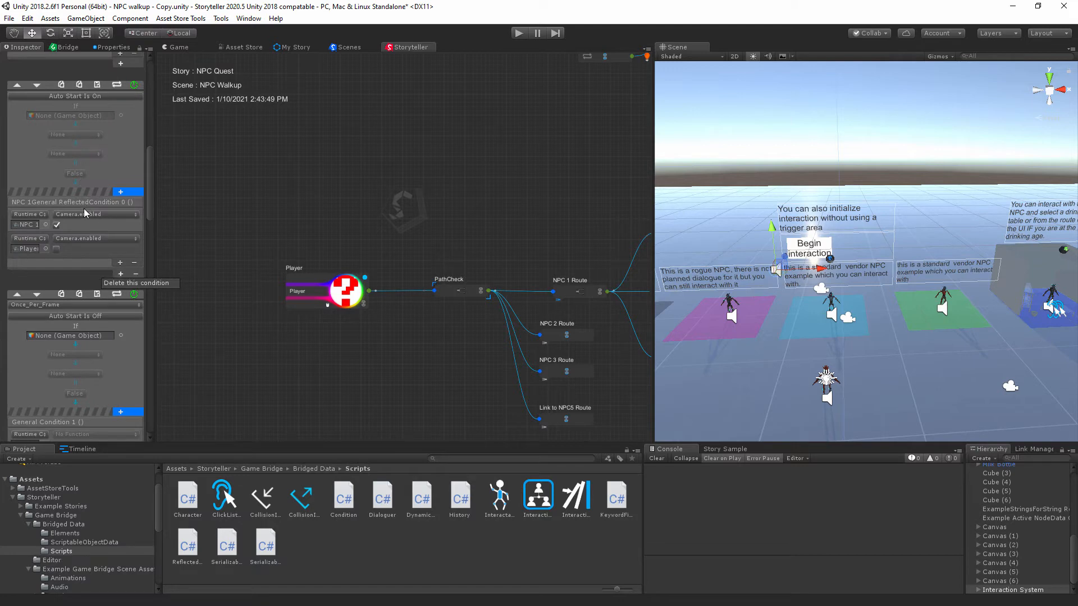
pyautogui.scroll(4, 84, 209)
pyautogui.scroll(4, 103, 214)
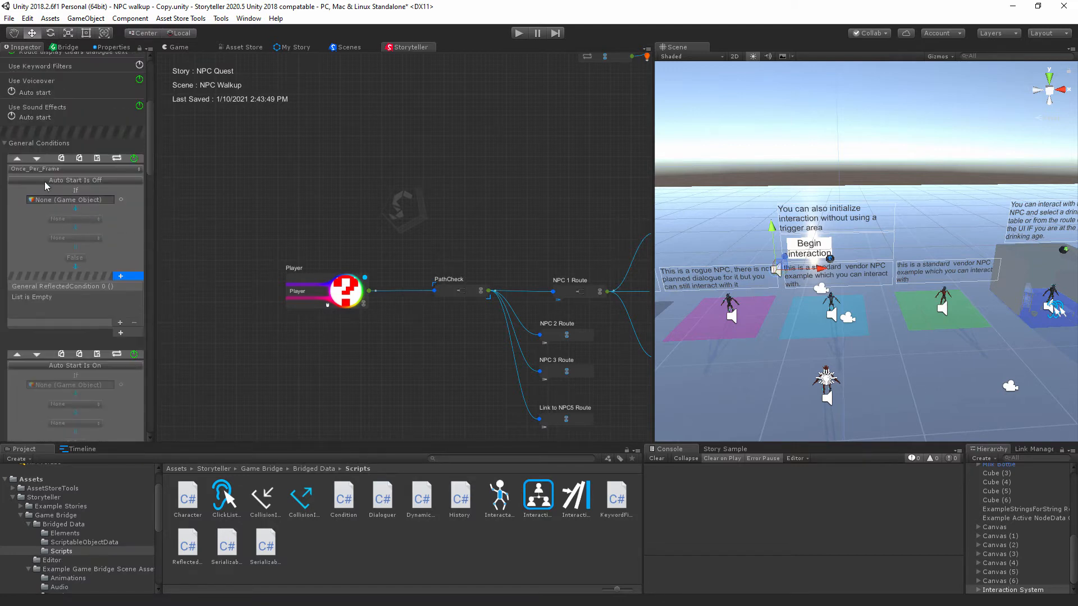
# - Move the empty first general condition below the NPC 1 condition and delete it
pyautogui.click(37, 159)
pyautogui.scroll(-5, 103, 220)
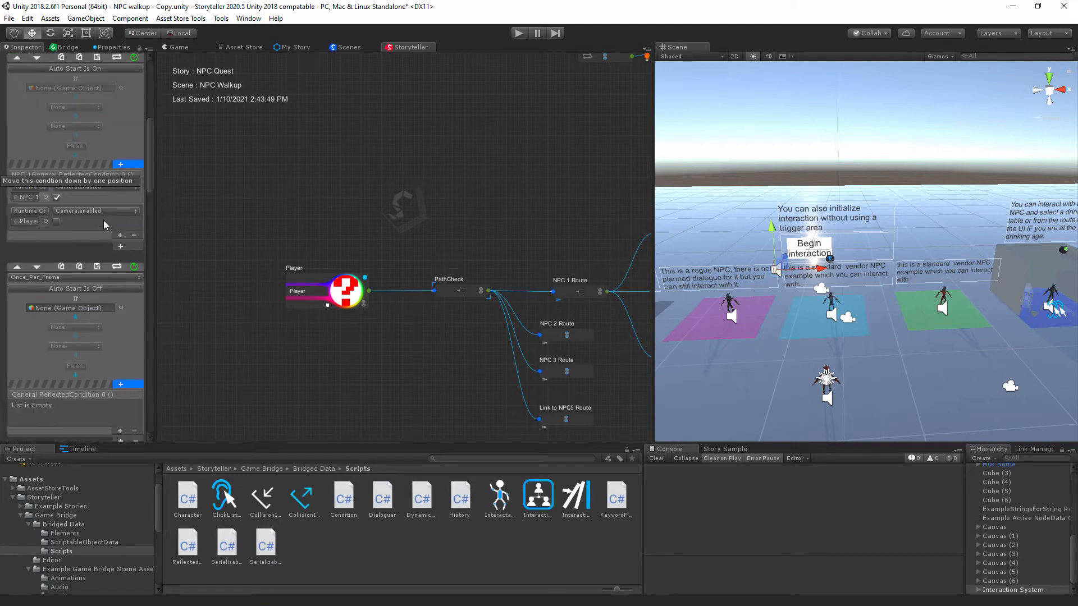
pyautogui.click(136, 375)
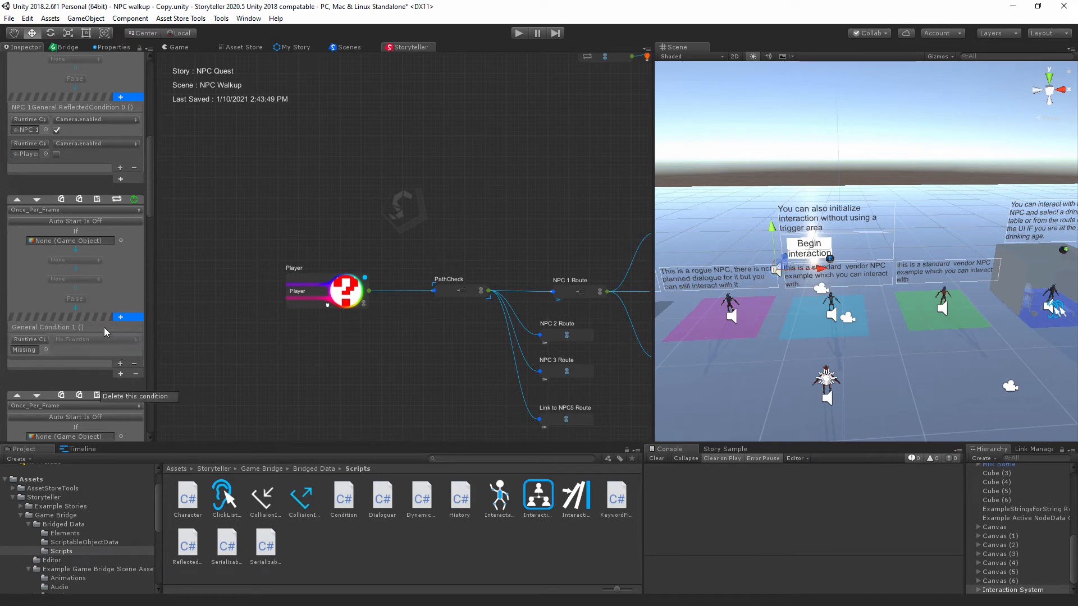
# - Delete General Condition 1 with its missing target and the empty conditions after General Condition 2, starting with NPC 2's
pyautogui.scroll(4, 77, 272)
pyautogui.scroll(-5, 77, 271)
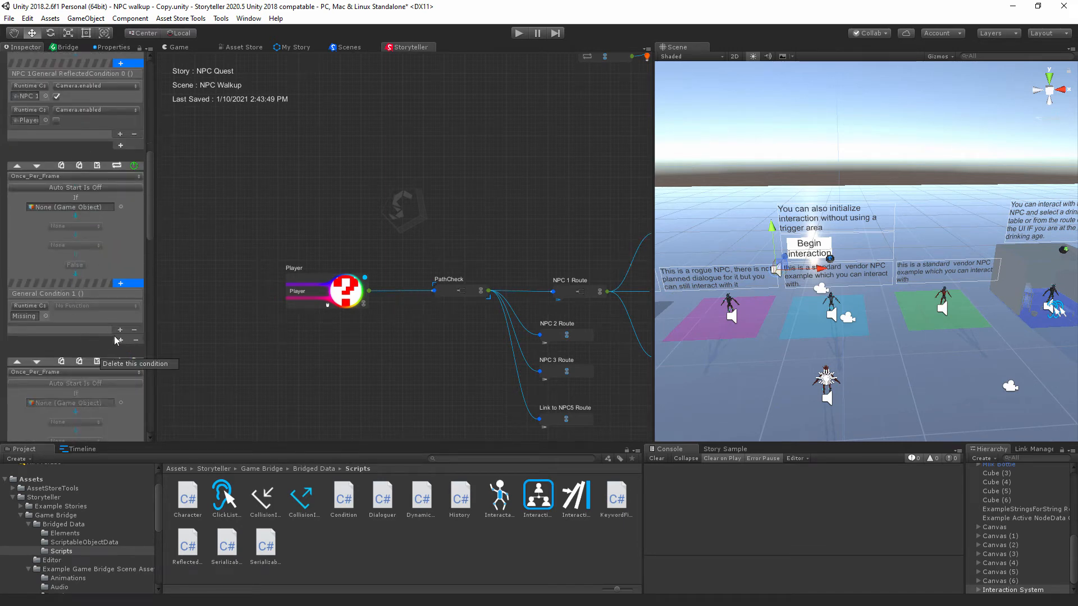
pyautogui.click(136, 341)
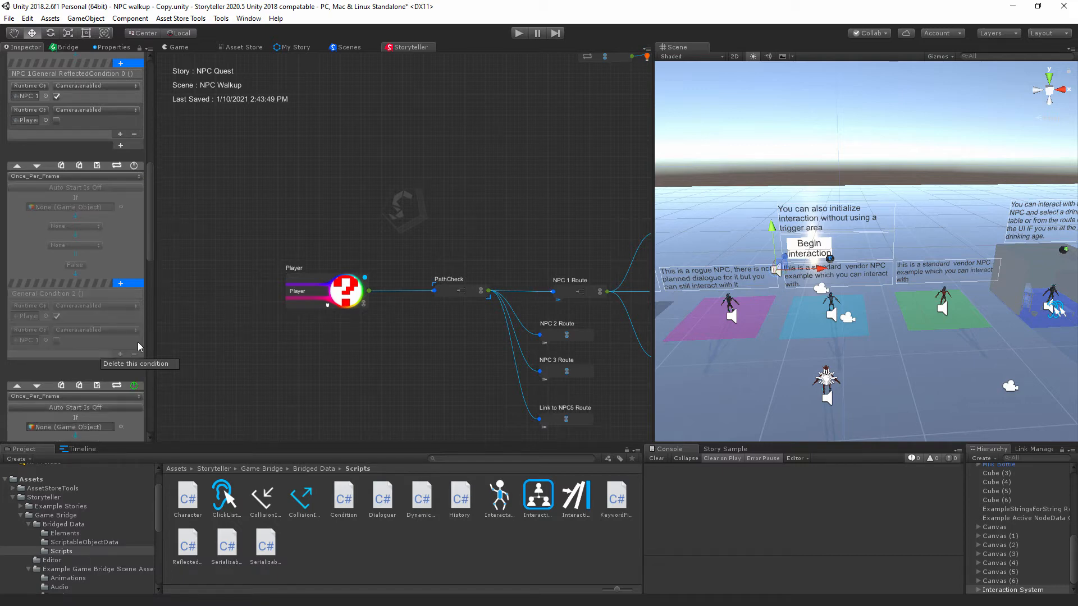
pyautogui.scroll(-6, 87, 234)
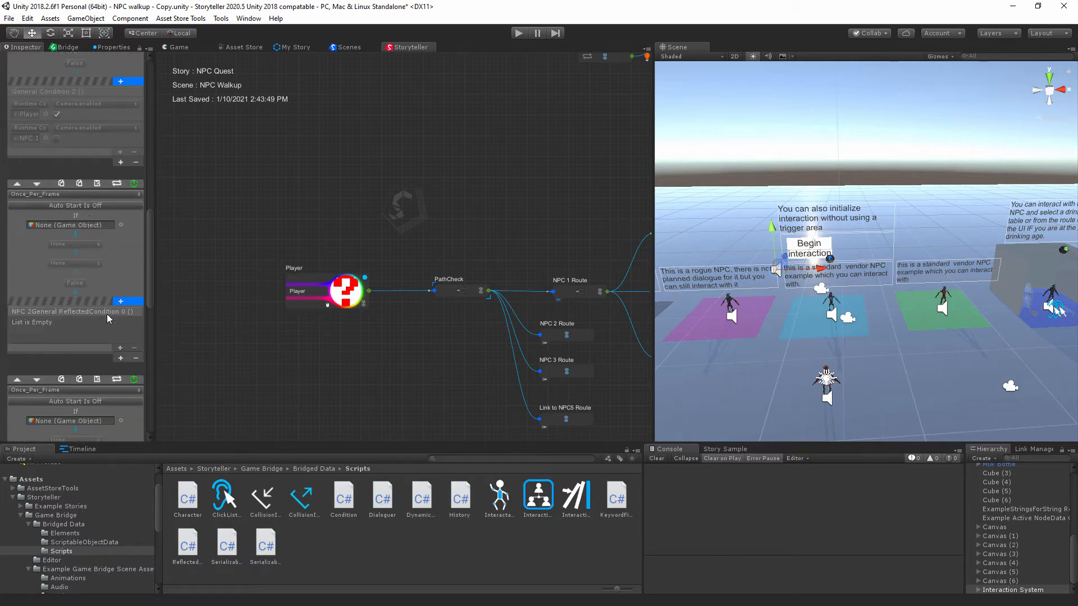
pyautogui.click(136, 359)
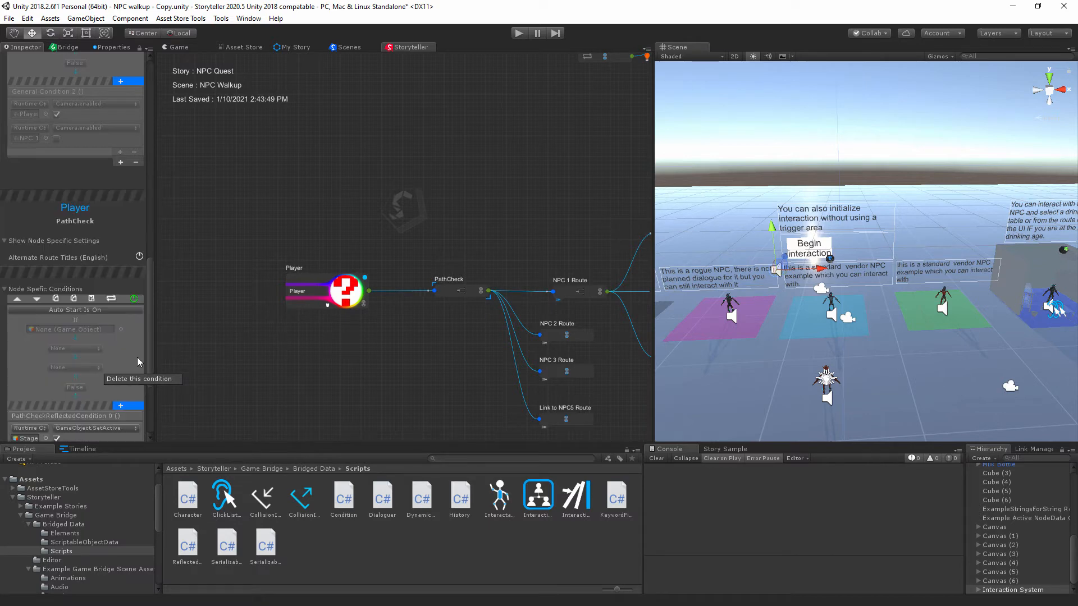
pyautogui.scroll(9, 113, 297)
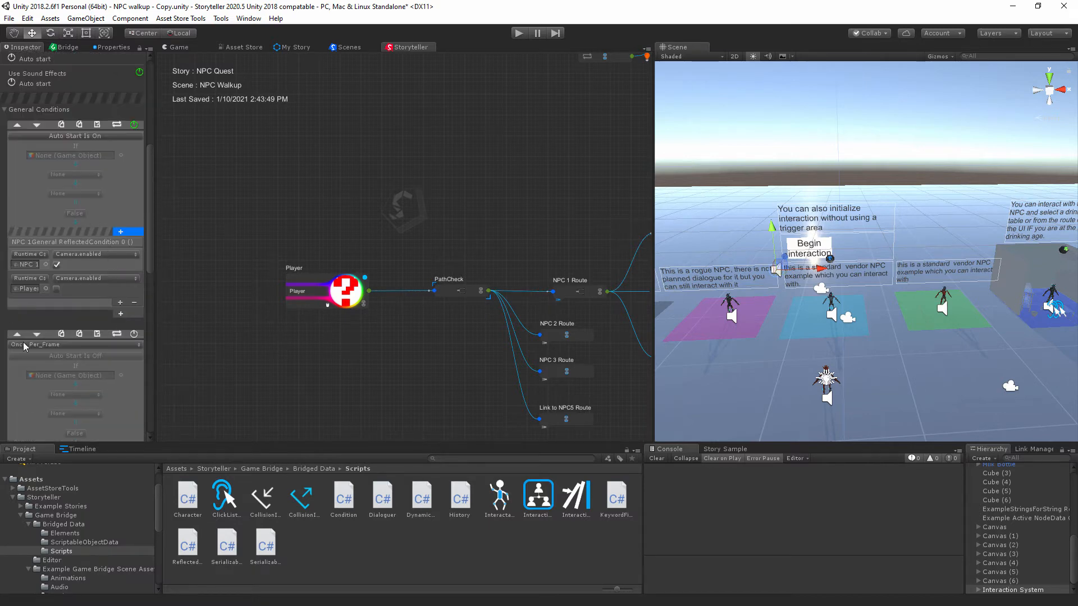
pyautogui.scroll(-4, 29, 317)
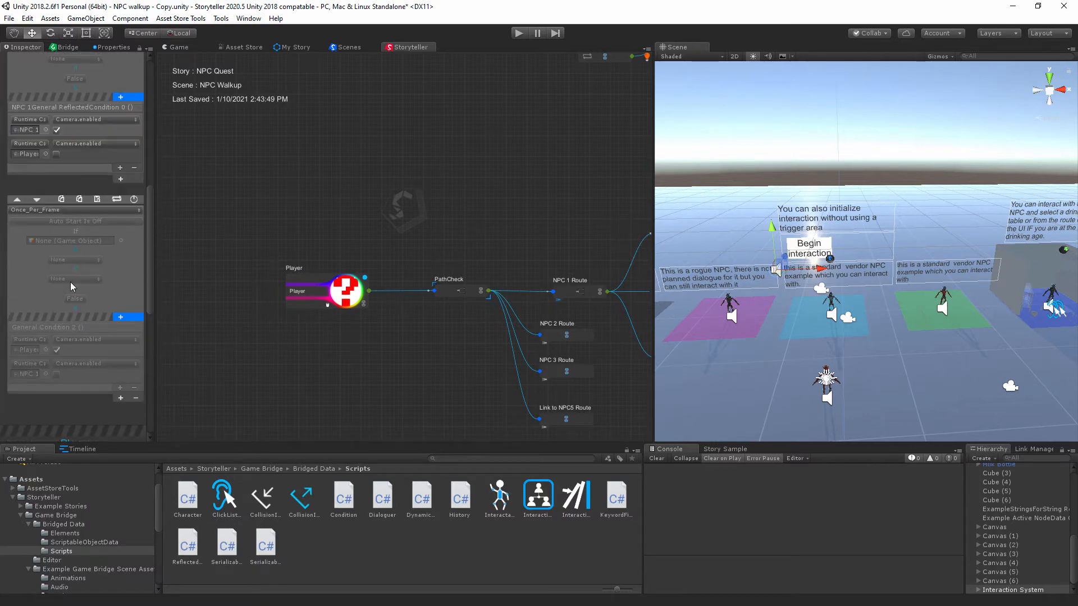
# - Select the objects NPC 1 through NPC 5 and add the Interactable Character component to them
pyautogui.moveTo(837, 338); pyautogui.dragTo(843, 384, button='right')
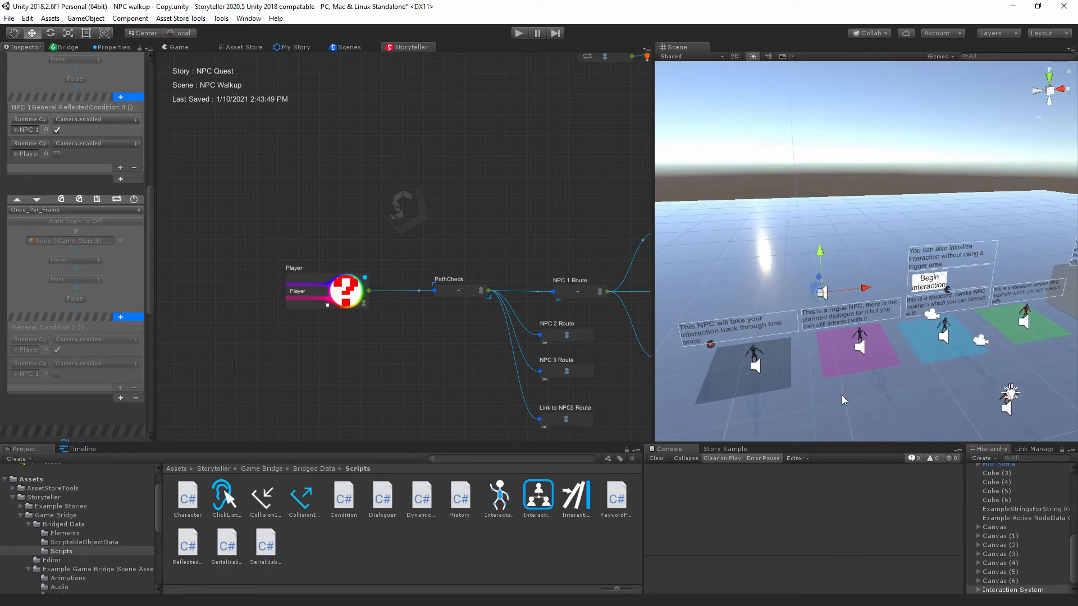
pyautogui.moveTo(842, 395); pyautogui.dragTo(837, 381, button='middle')
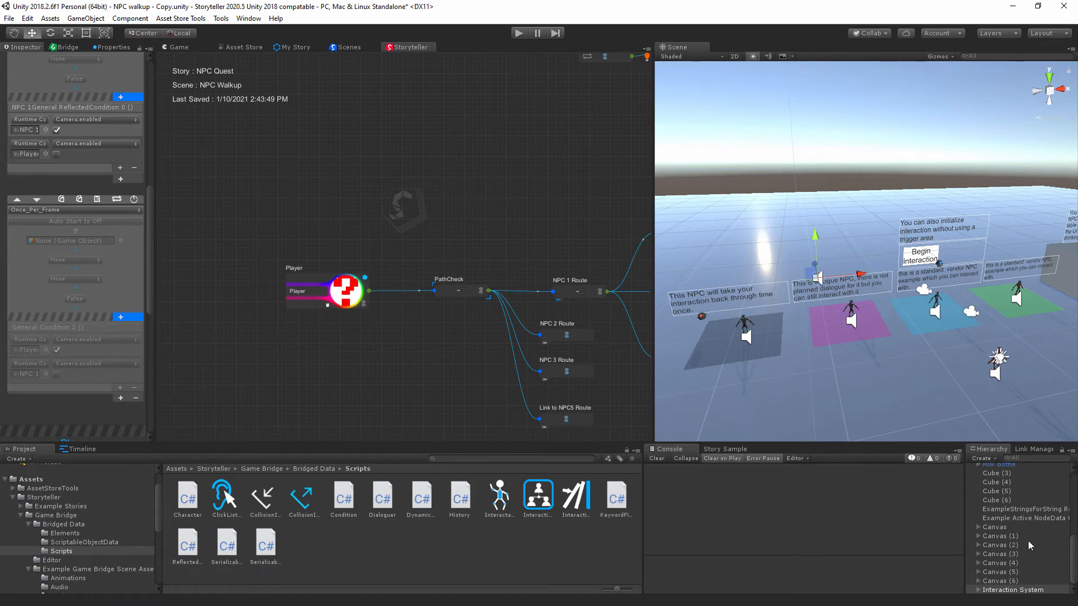
pyautogui.scroll(5, 1025, 545)
pyautogui.click(997, 560)
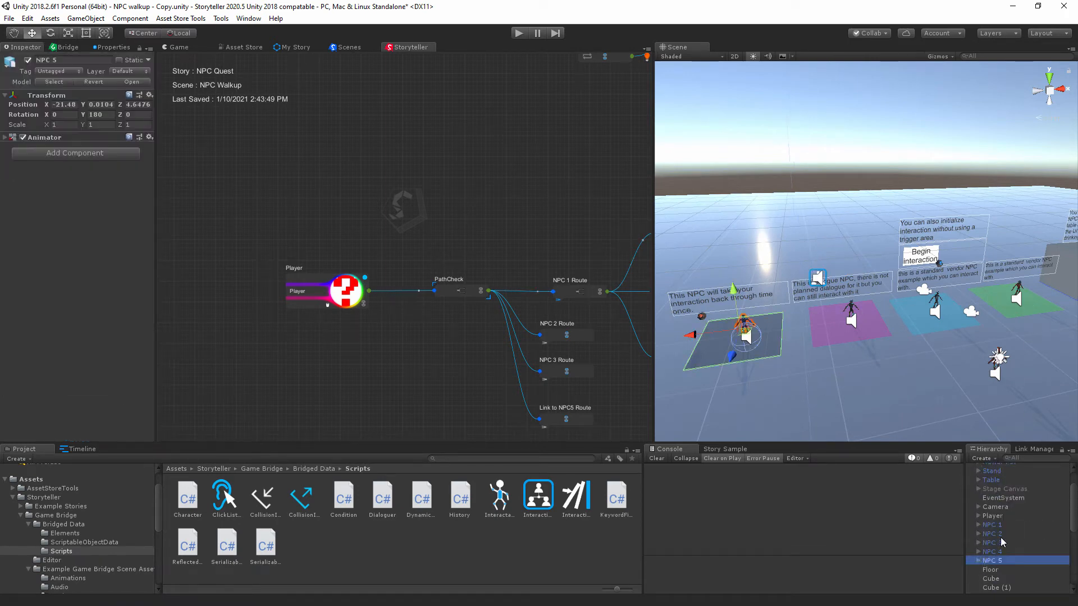
pyautogui.keyDown('shift'); pyautogui.click(991, 524); pyautogui.keyUp('shift')
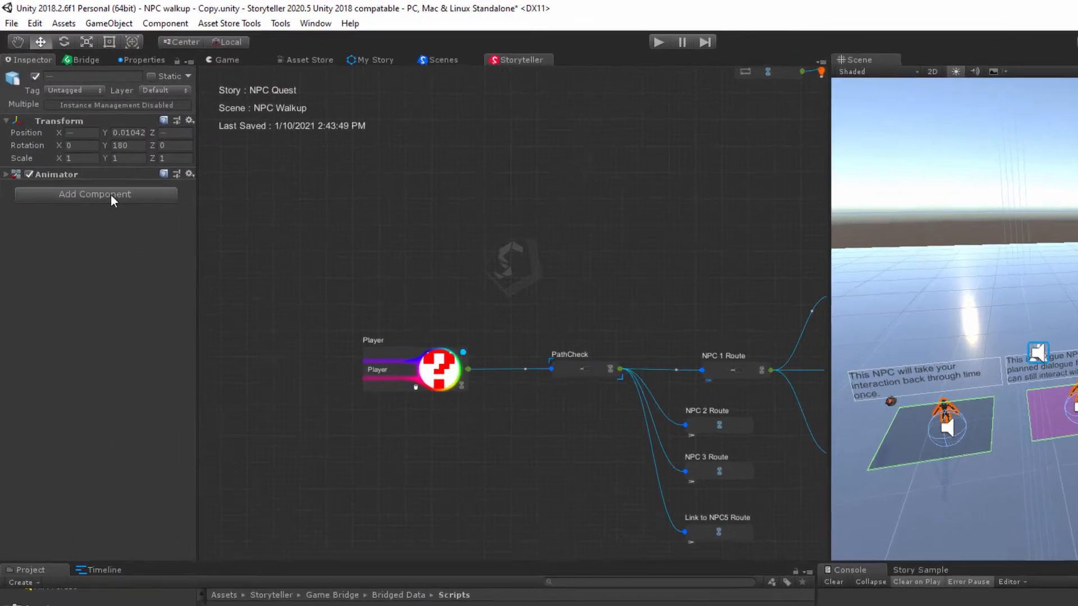
pyautogui.click(75, 153)
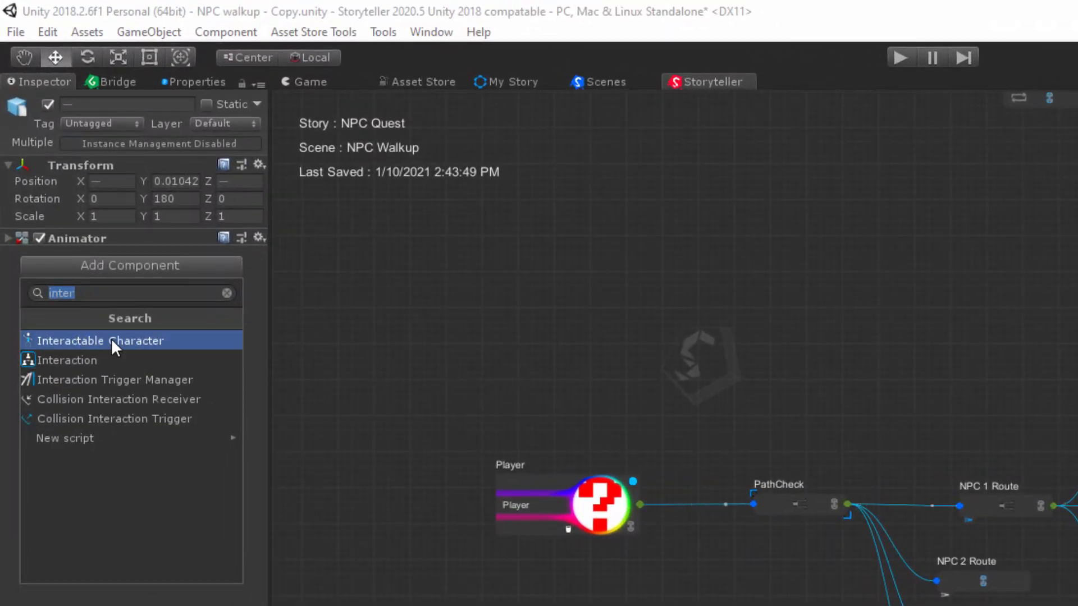
pyautogui.click(111, 340)
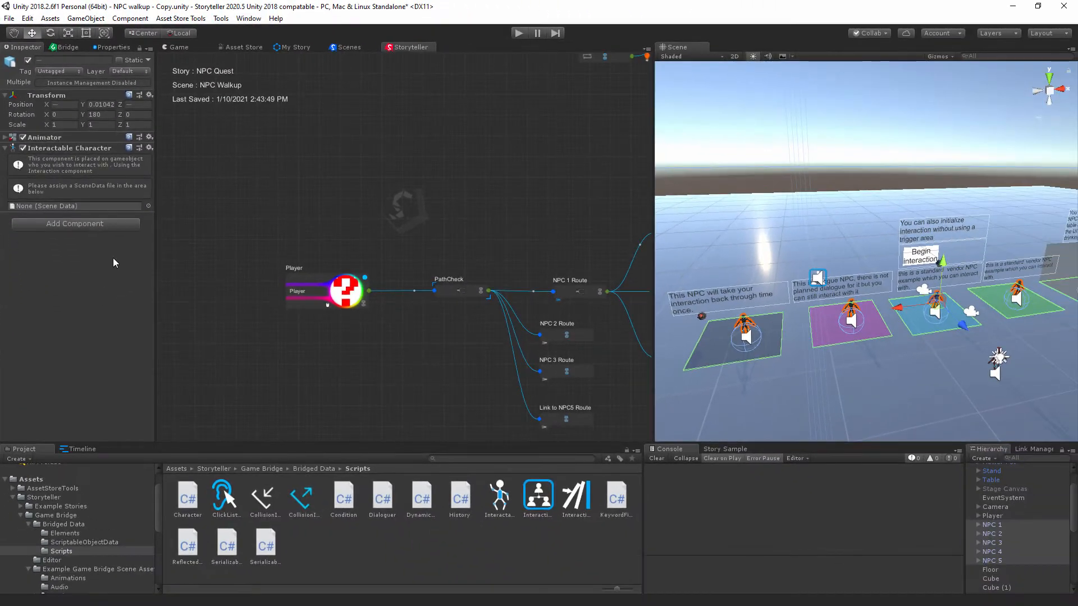
# - Assign the NPC Walkup scene data to the selected NPCs' Interactable Character components and check it on NPC 1 and NPC 2
pyautogui.click(148, 205)
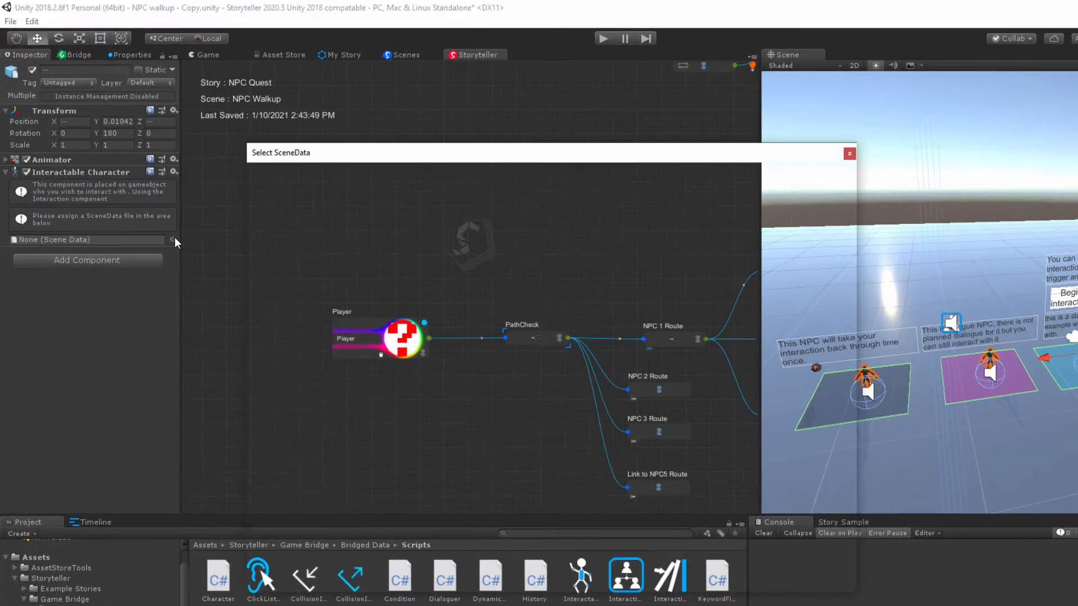
pyautogui.click(245, 205)
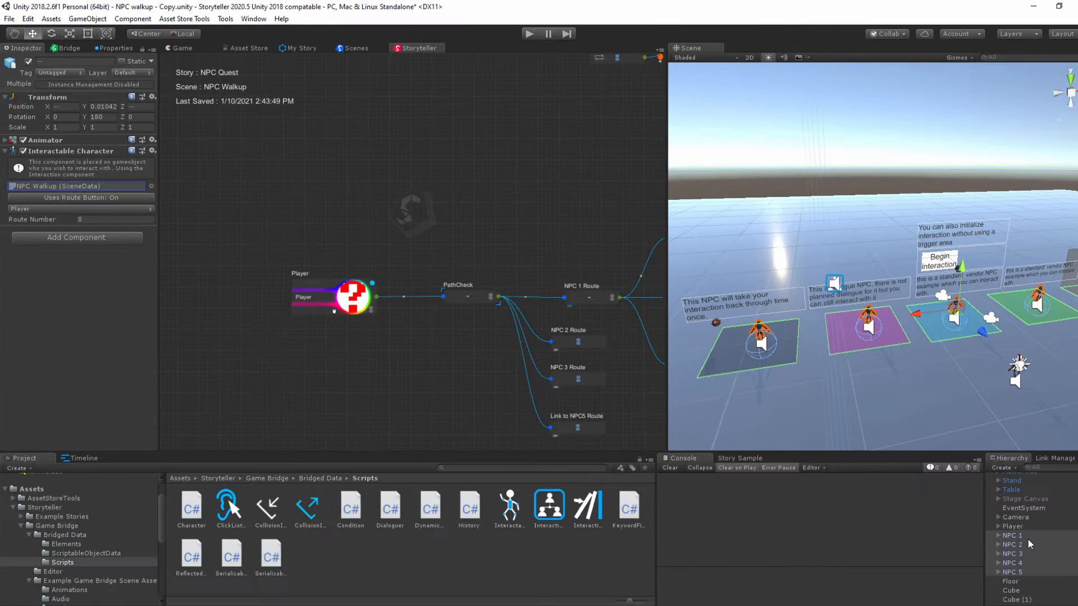
pyautogui.click(994, 525)
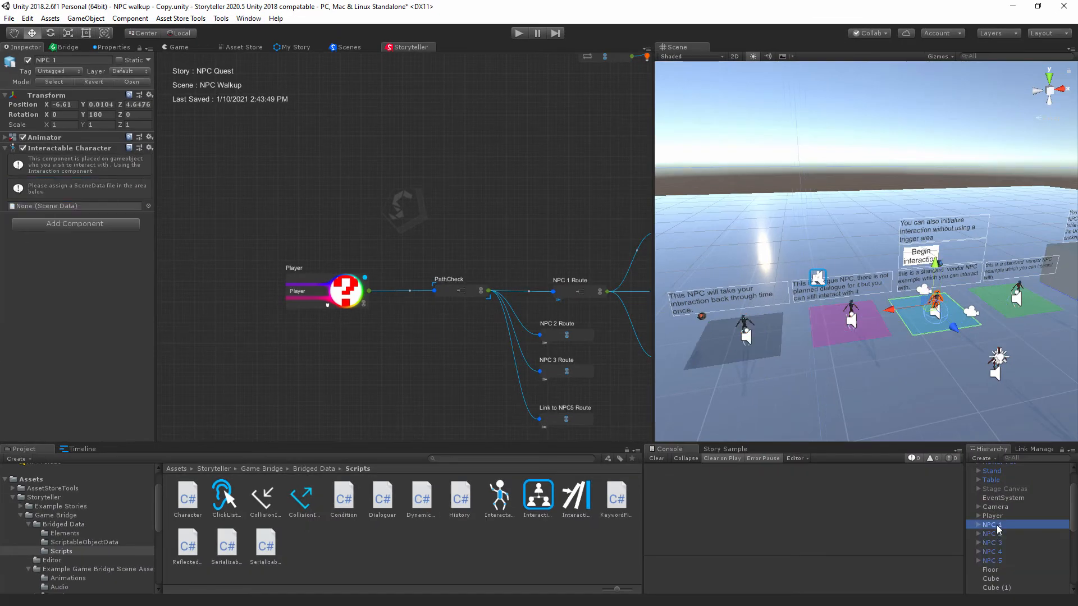
pyautogui.click(996, 534)
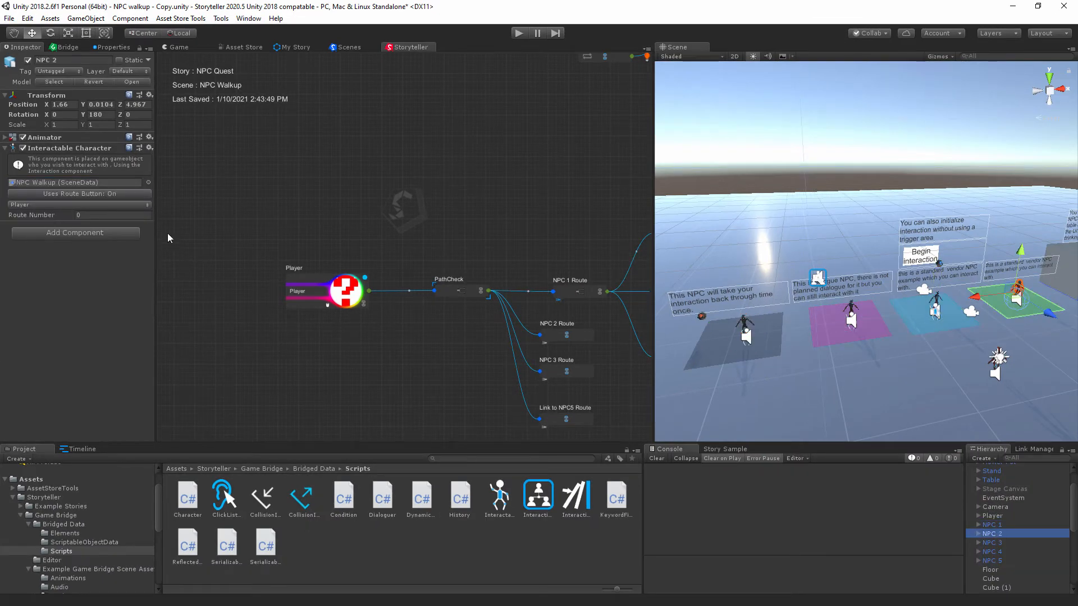
# - Assign the NPC Walkup scene data to NPC 1's Interactable Character component
pyautogui.click(987, 526)
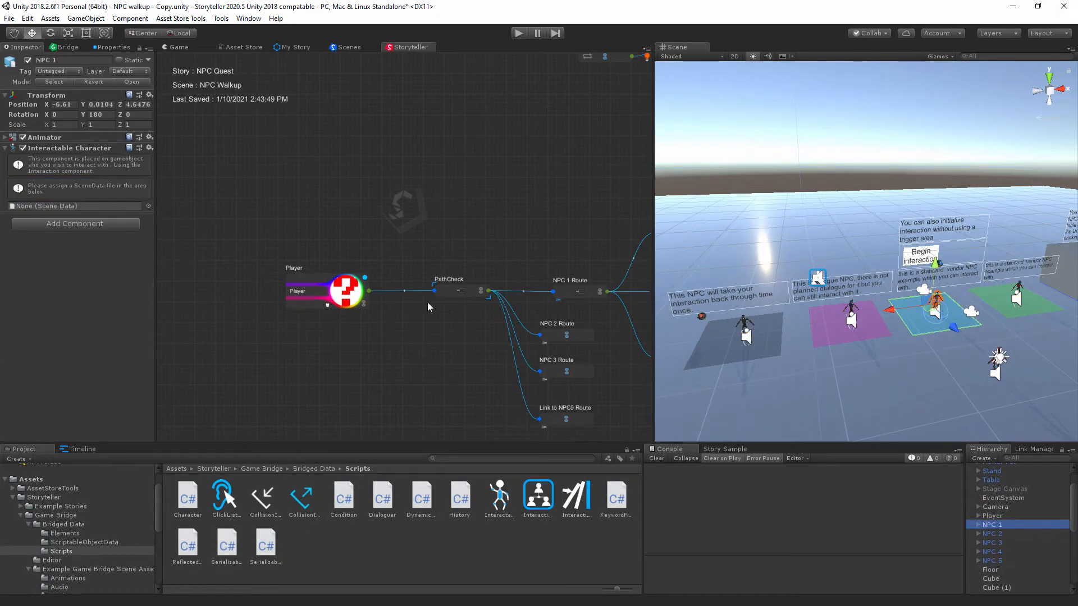
pyautogui.click(148, 206)
pyautogui.click(256, 206)
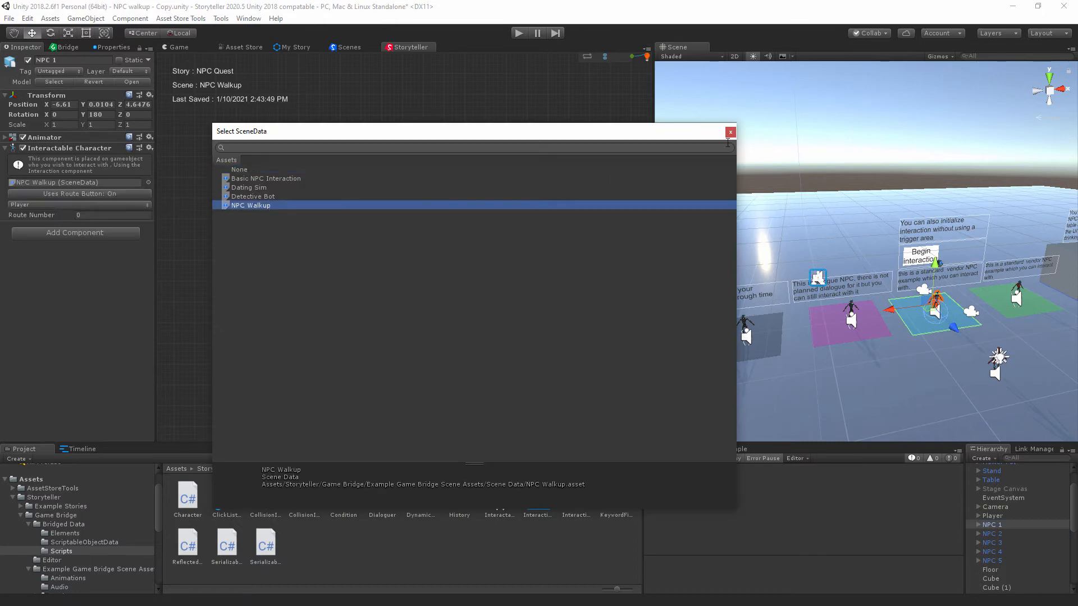
pyautogui.click(729, 132)
# - Review the NPC routes after PathCheck and choose the matching character for NPC 1's Interactable Character component
pyautogui.scroll(3, 482, 270)
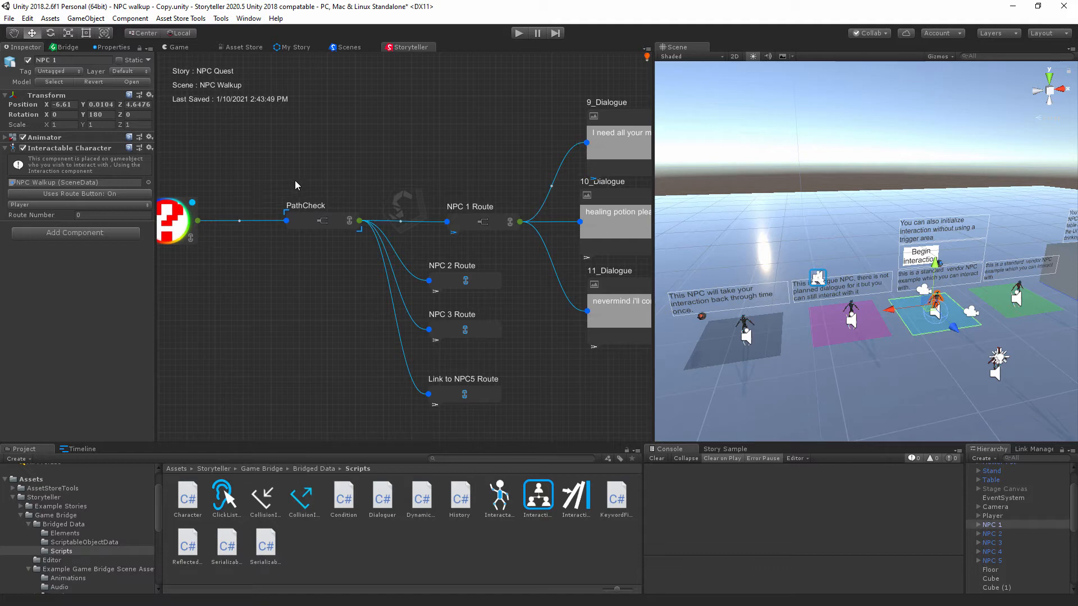
pyautogui.click(112, 214)
pyautogui.click(101, 209)
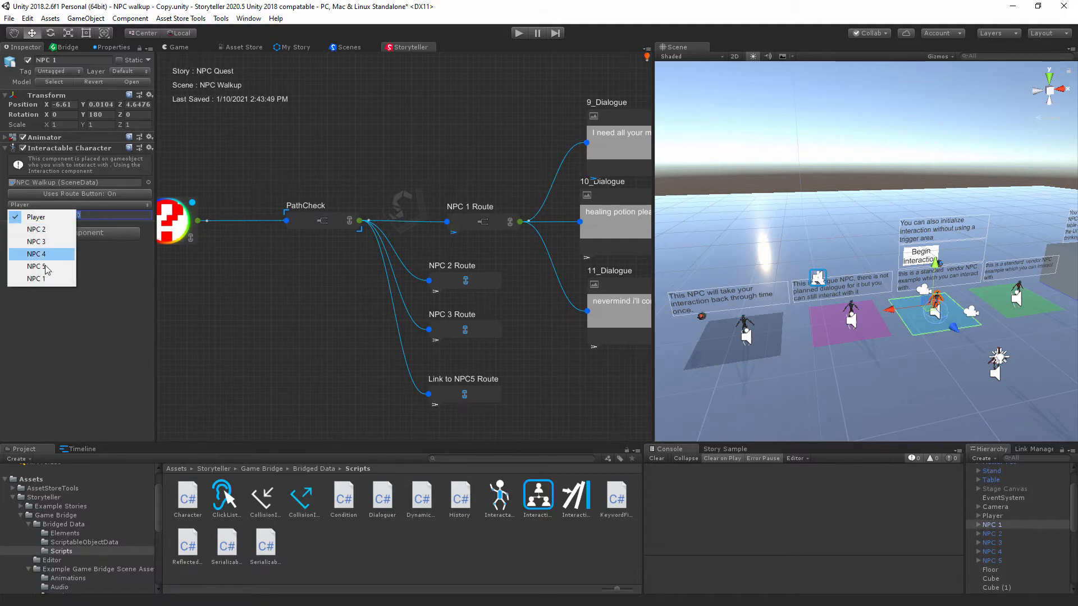
pyautogui.click(53, 229)
# - Set NPC 2's Interactable Character to route number 1 and character NPC 2
pyautogui.click(1001, 533)
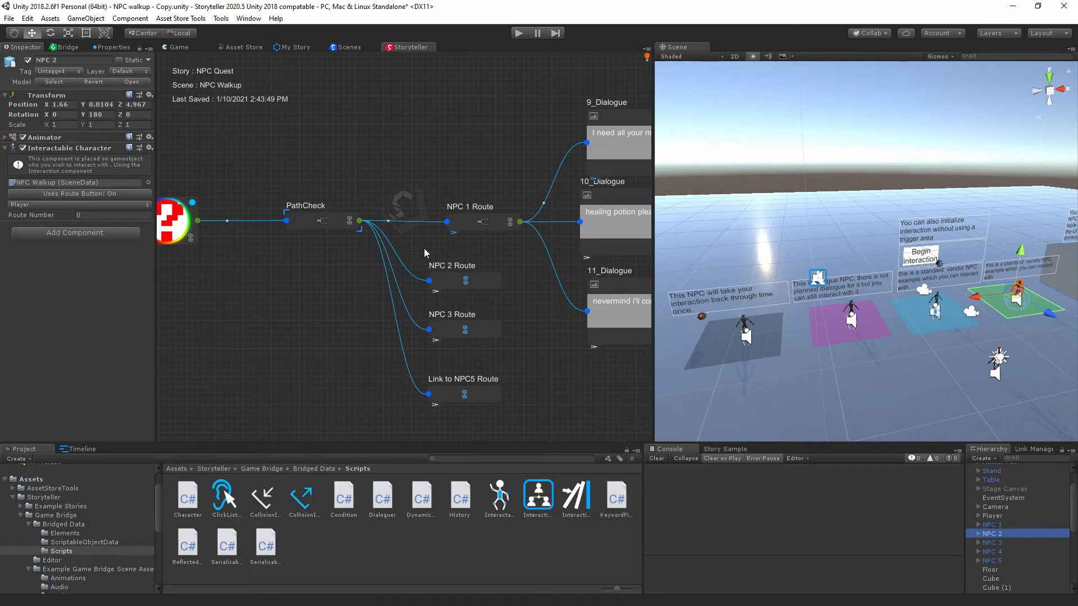
pyautogui.click(97, 215)
pyautogui.click(90, 204)
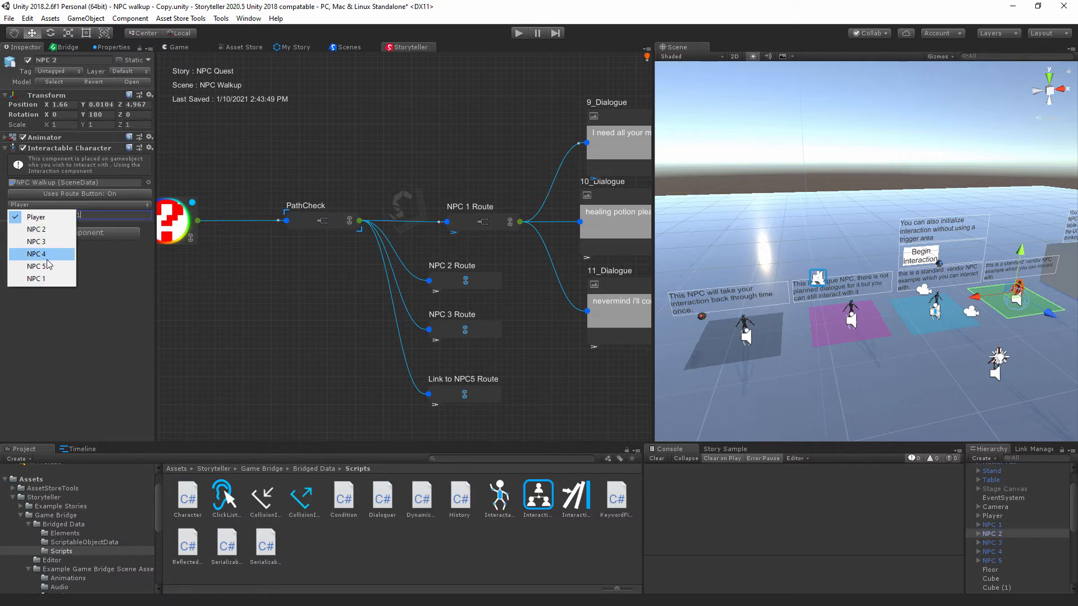
pyautogui.click(34, 241)
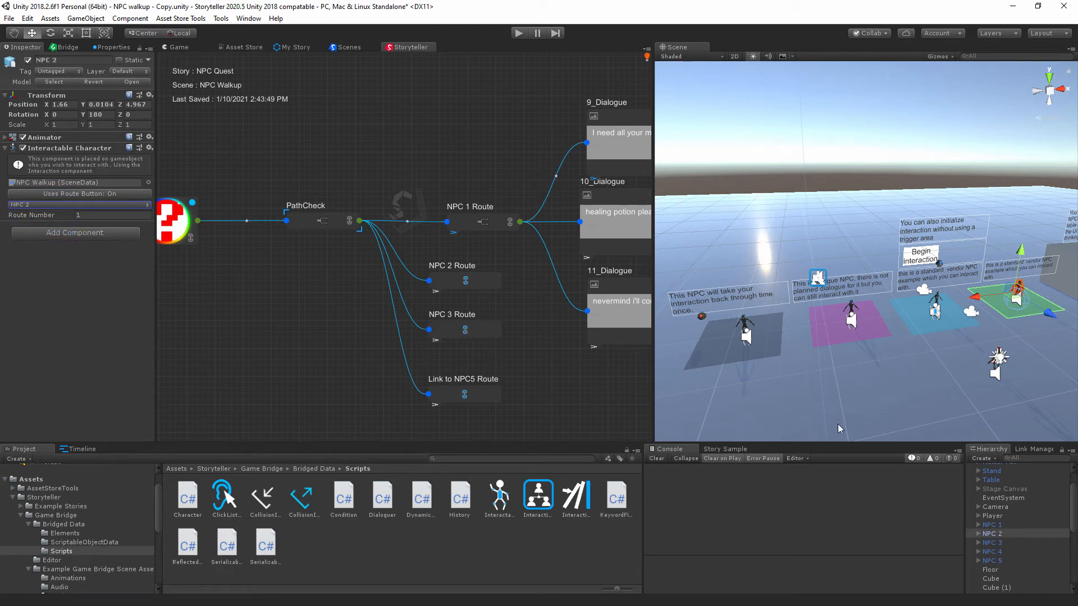
# - Give NPC 3's Interactable Character the NPC Walkup scene data, route number 2 and its matching character
pyautogui.click(992, 542)
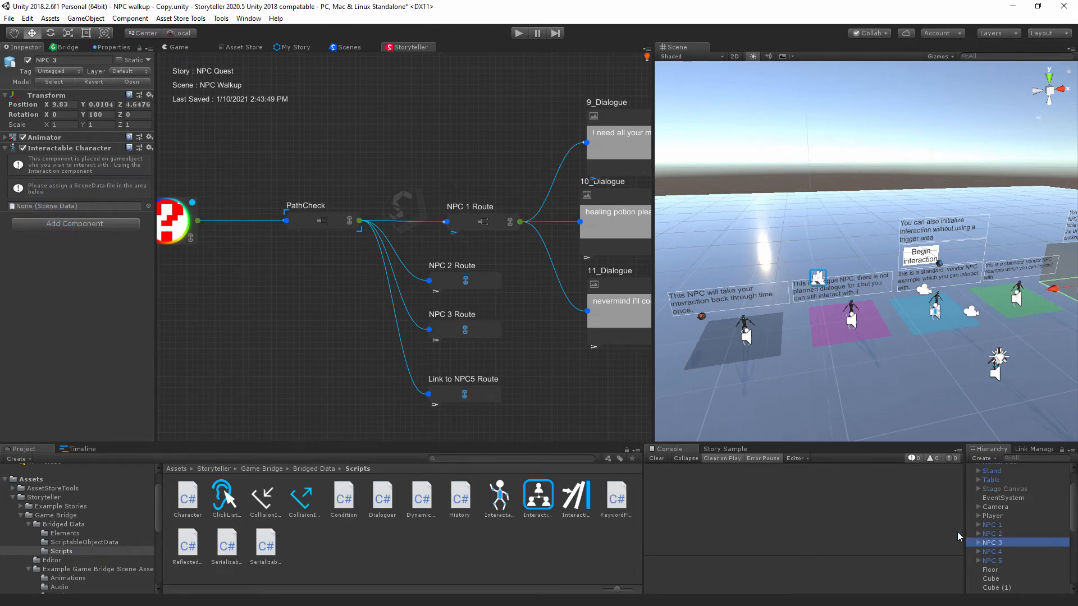
pyautogui.click(148, 206)
pyautogui.doubleClick(272, 212)
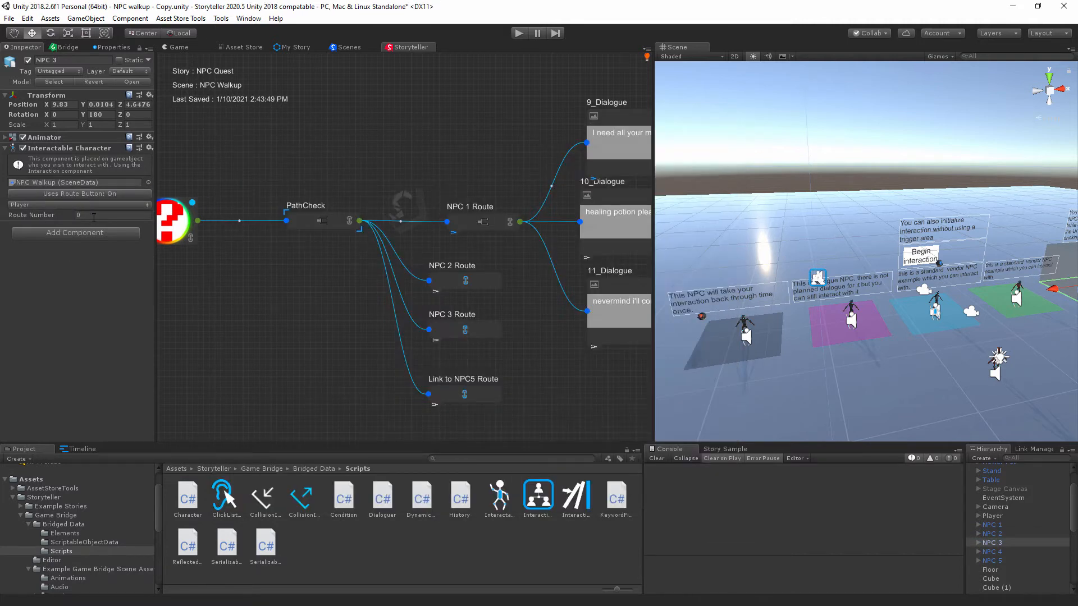
pyautogui.click(94, 216)
pyautogui.click(79, 204)
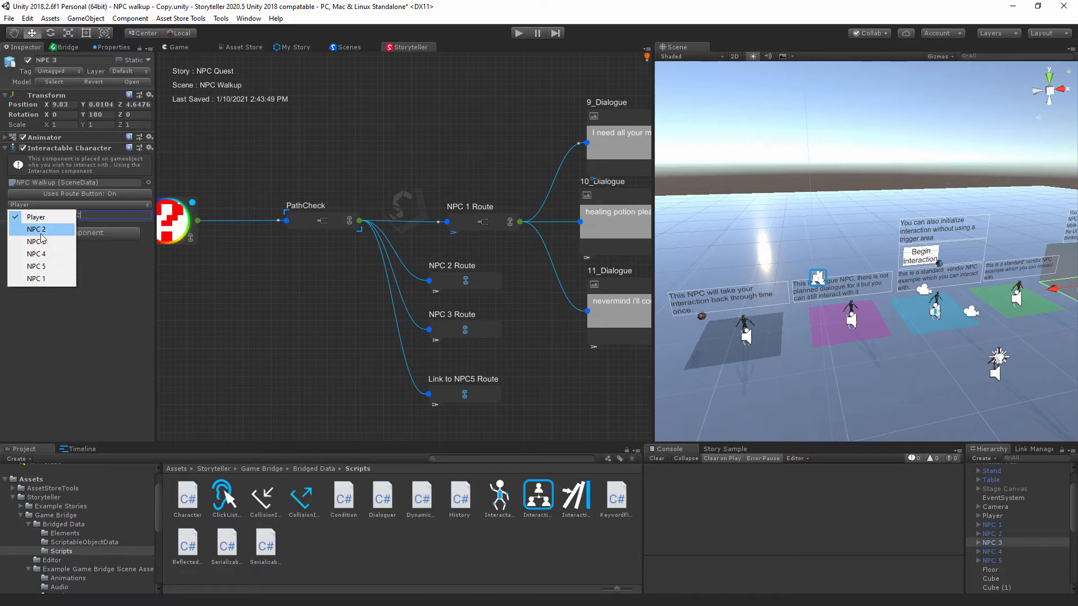
pyautogui.click(26, 242)
# - Assign the NPC Walkup scene data to NPC 4's Interactable Character component
pyautogui.click(996, 553)
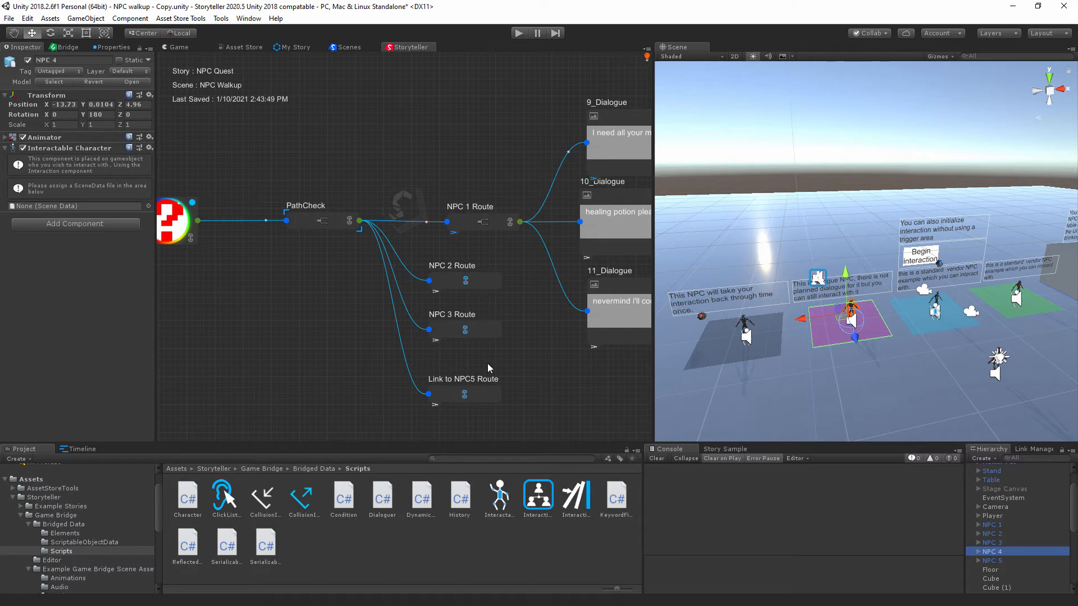
pyautogui.click(149, 206)
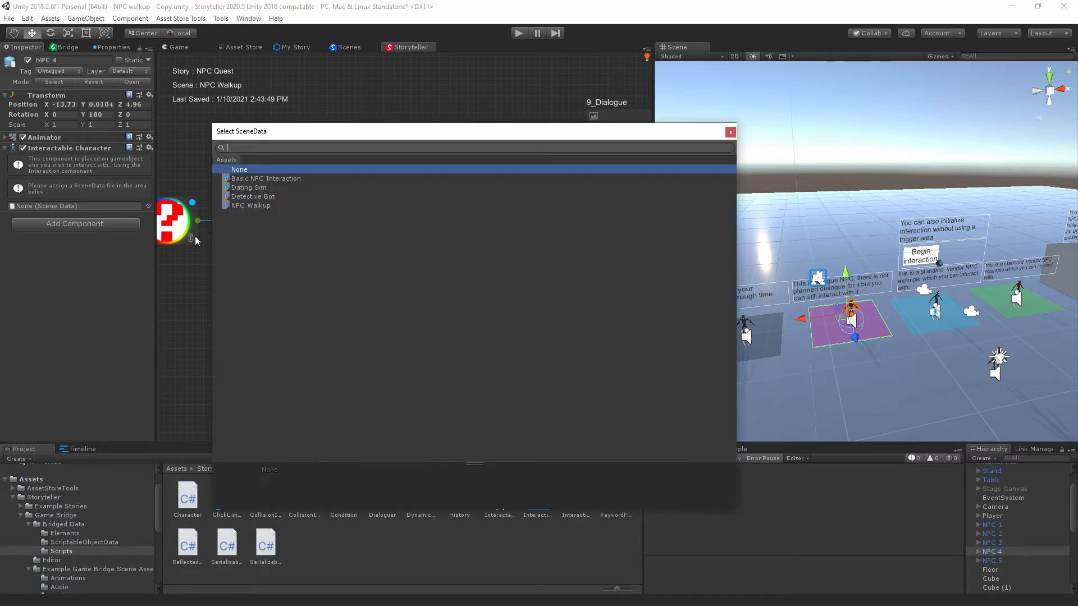
pyautogui.click(247, 205)
pyautogui.click(98, 322)
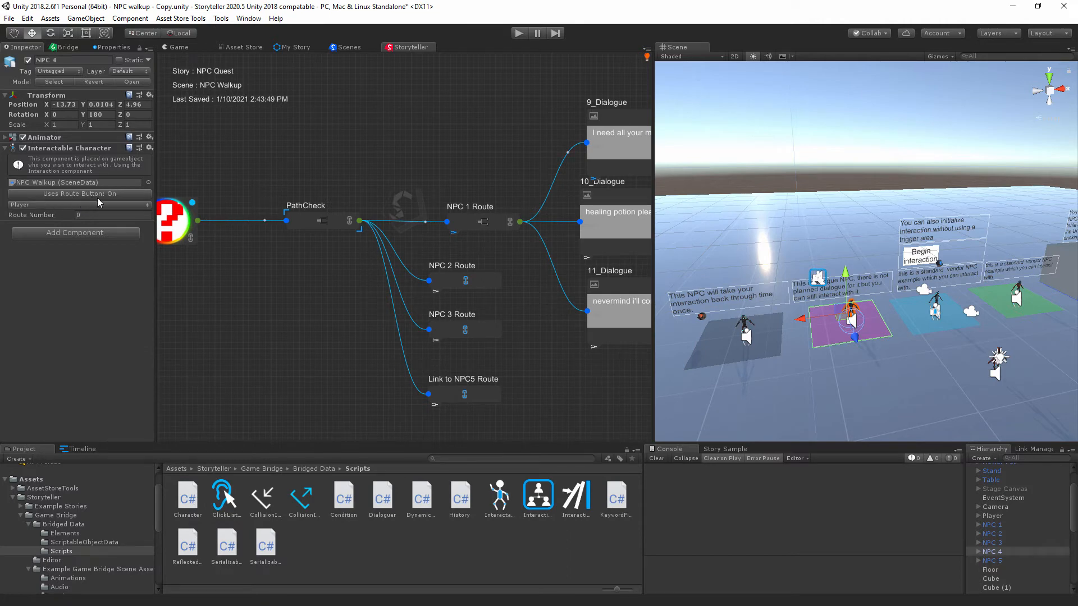
# - Turn off the route number for NPC 4's Interactable Character and choose NPC 4 as its character
pyautogui.click(113, 194)
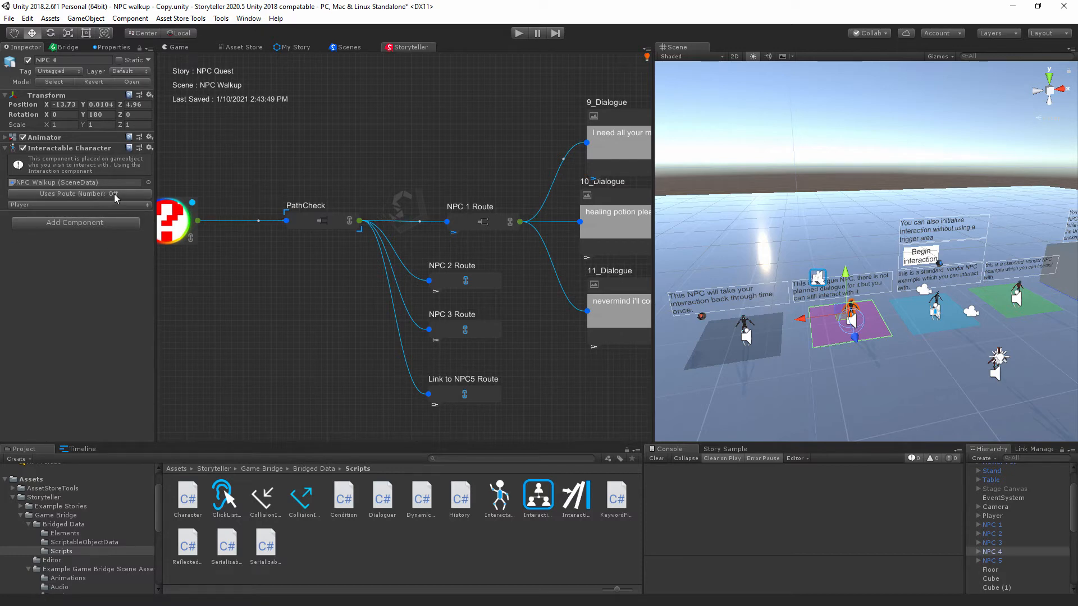
pyautogui.click(113, 193)
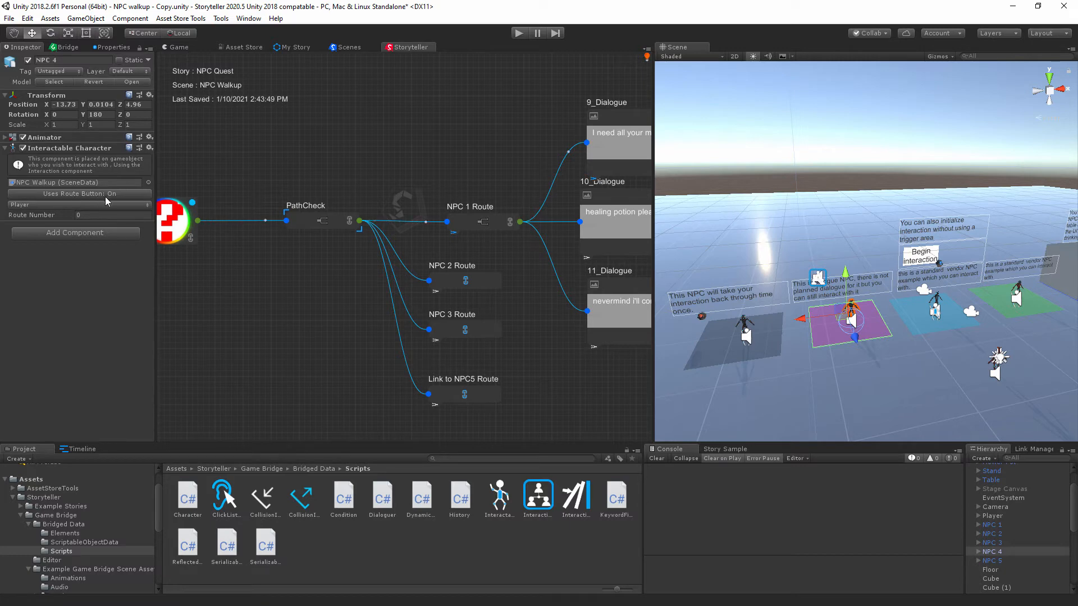
pyautogui.click(90, 194)
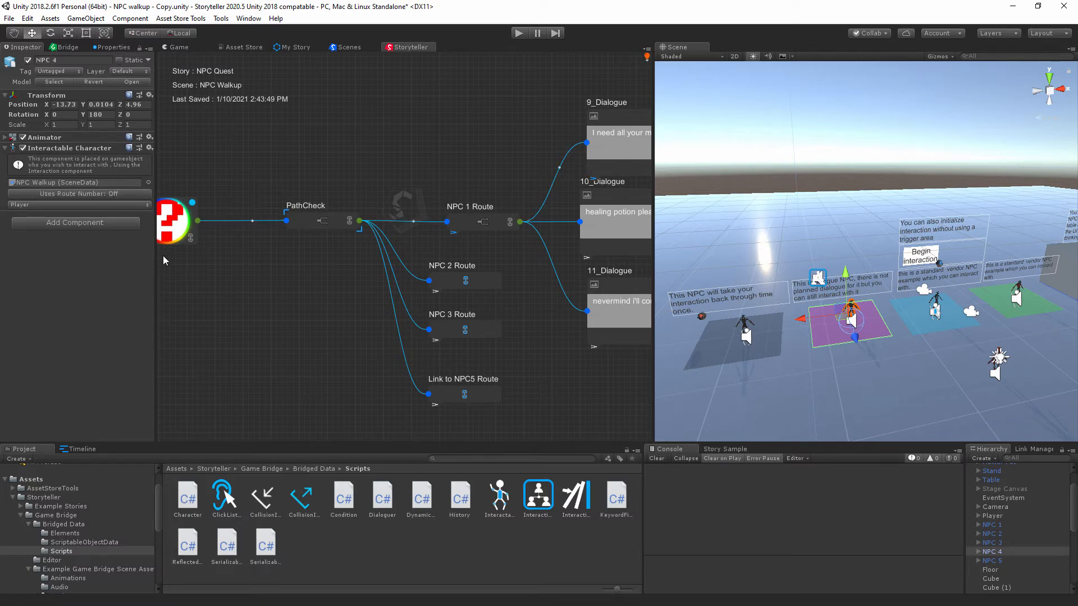
pyautogui.click(115, 206)
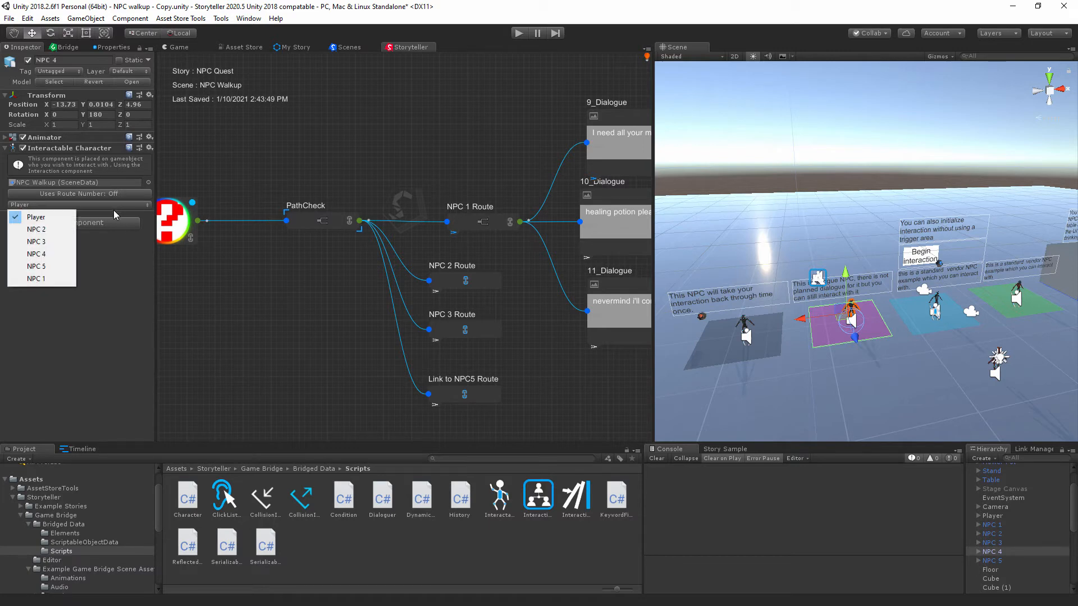
pyautogui.click(37, 254)
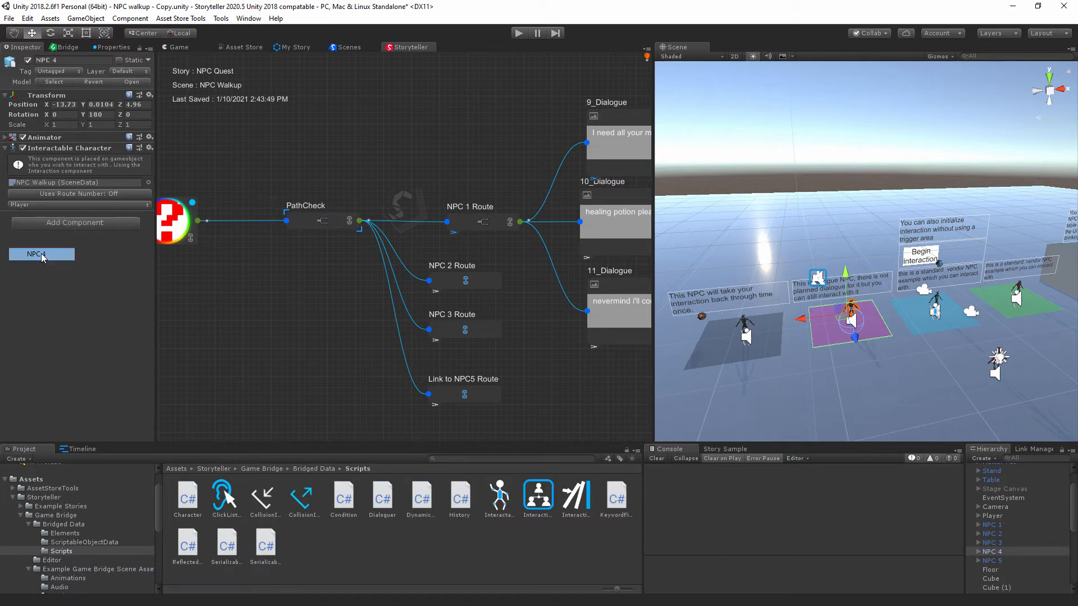
# - Assign the NPC Walkup scene data to NPC 5's Interactable Character component
pyautogui.click(991, 560)
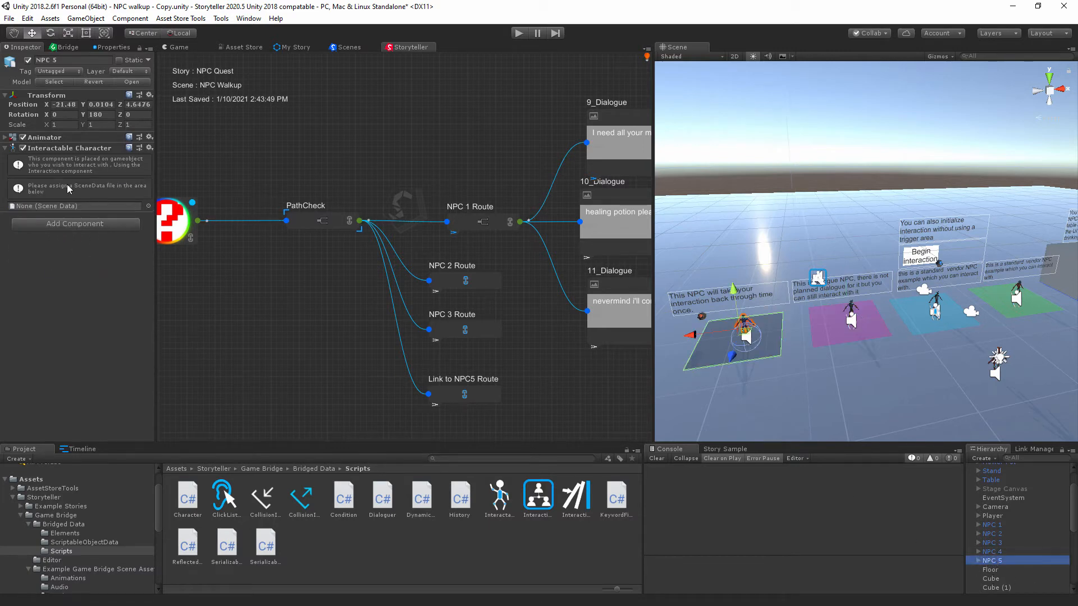
pyautogui.click(148, 206)
pyautogui.click(251, 205)
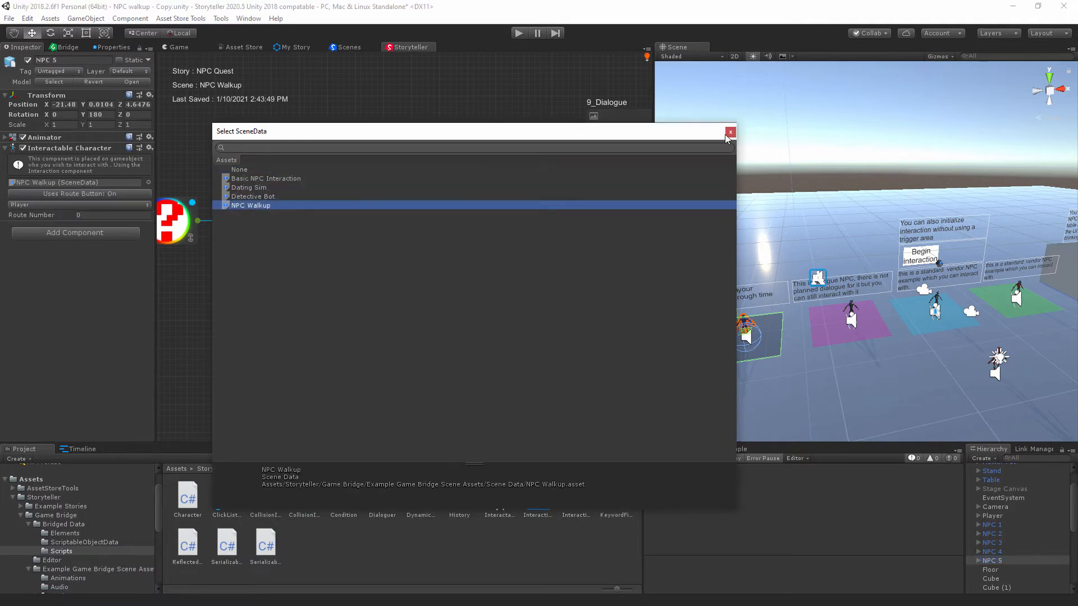
pyautogui.click(730, 132)
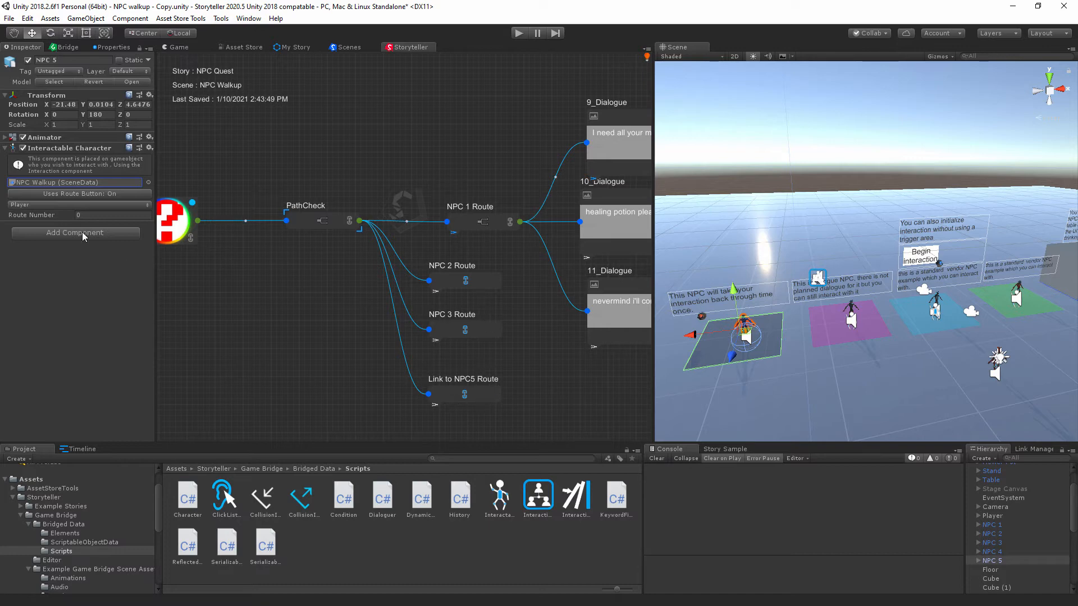
# - Set NPC 5's Interactable Character to route number 3 and character NPC 5
pyautogui.click(103, 216)
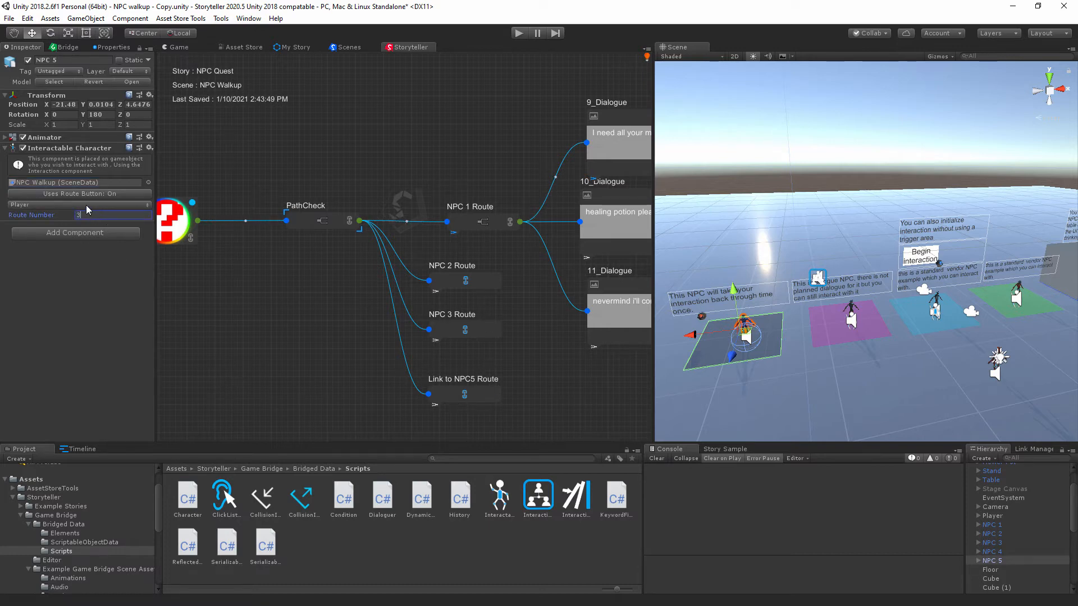
pyautogui.click(87, 205)
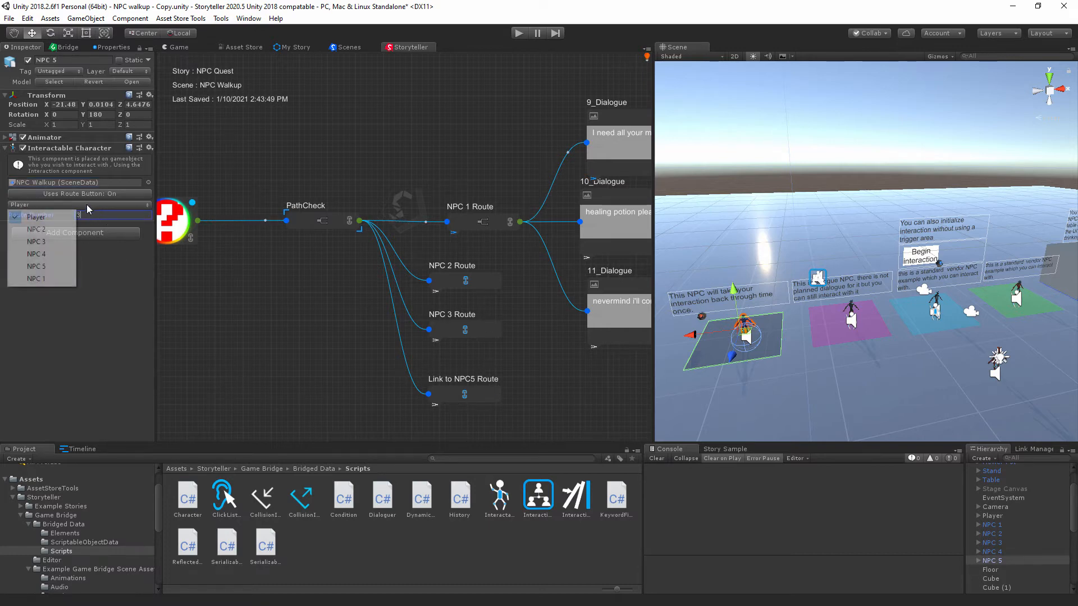
pyautogui.click(55, 267)
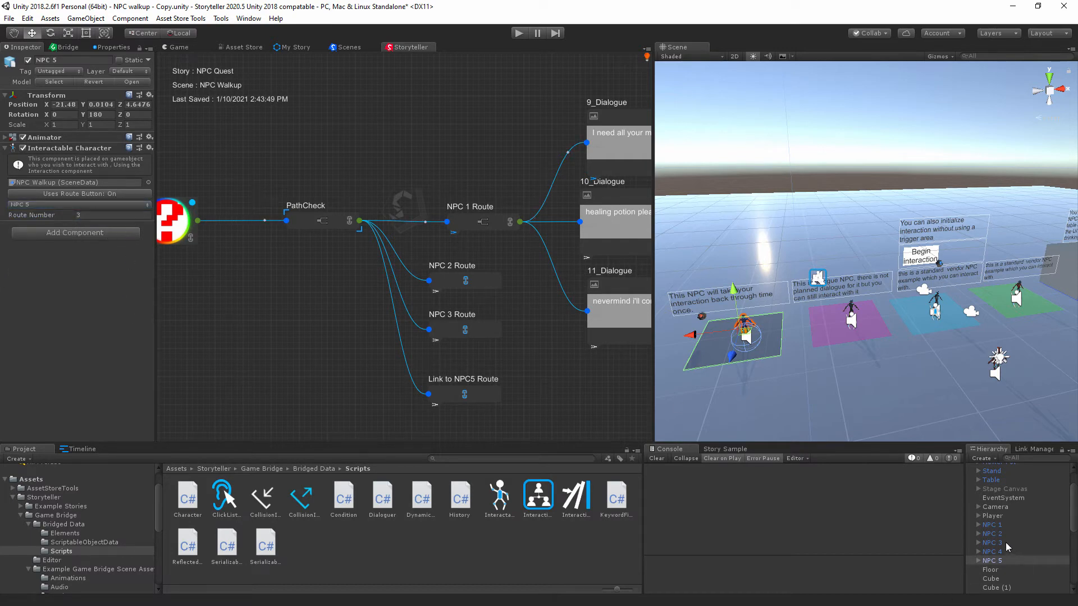
# - Add a Collision Interaction Trigger component to the Player object
pyautogui.moveTo(929, 420); pyautogui.dragTo(873, 392, button='middle')
pyautogui.click(994, 516)
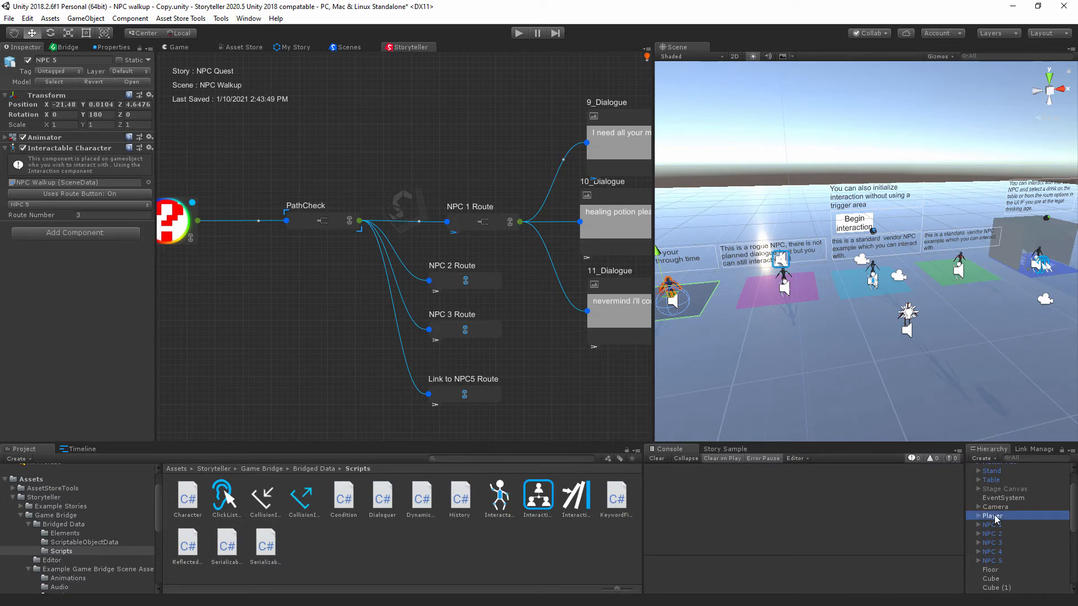
pyautogui.click(106, 252)
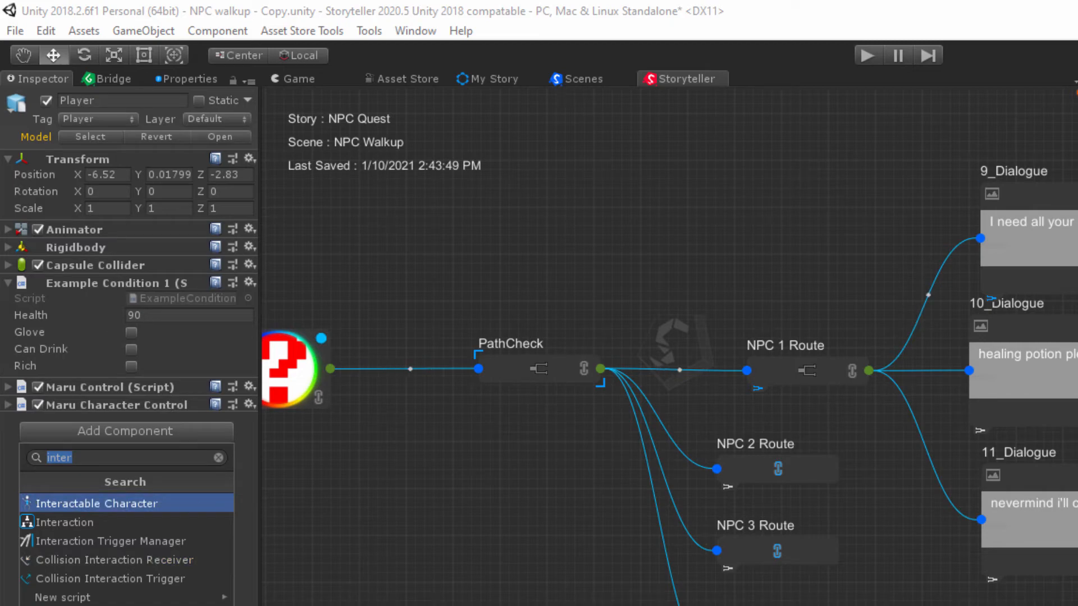
pyautogui.click(143, 581)
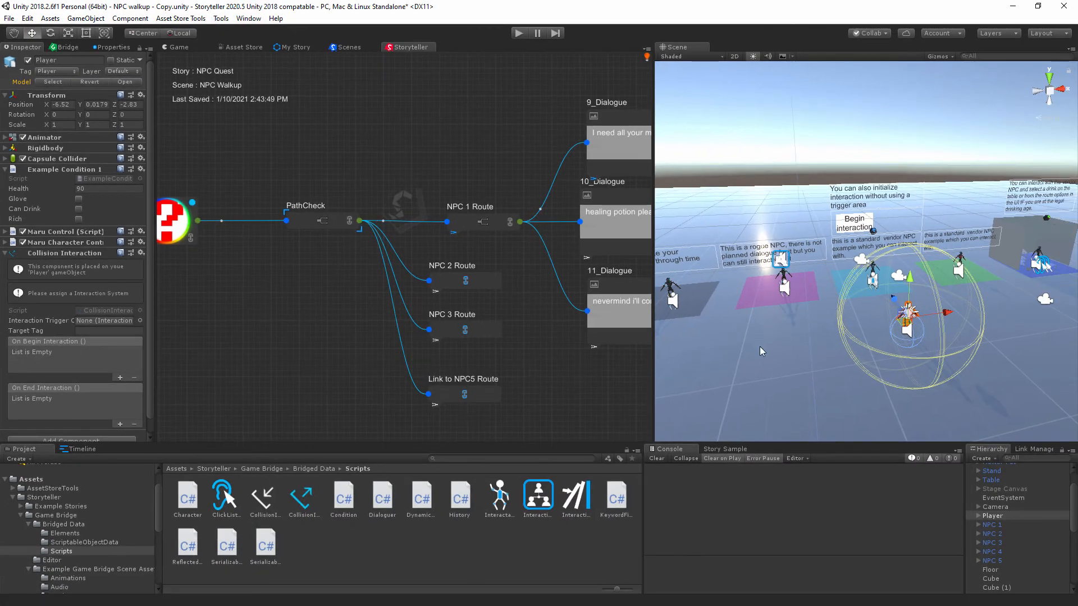
# - Look over the NPC trigger areas in the scene and inspect the components of NPC 5 Trigger
pyautogui.moveTo(760, 346); pyautogui.dragTo(874, 359, button='middle')
pyautogui.moveTo(946, 355); pyautogui.dragTo(886, 368, button='middle')
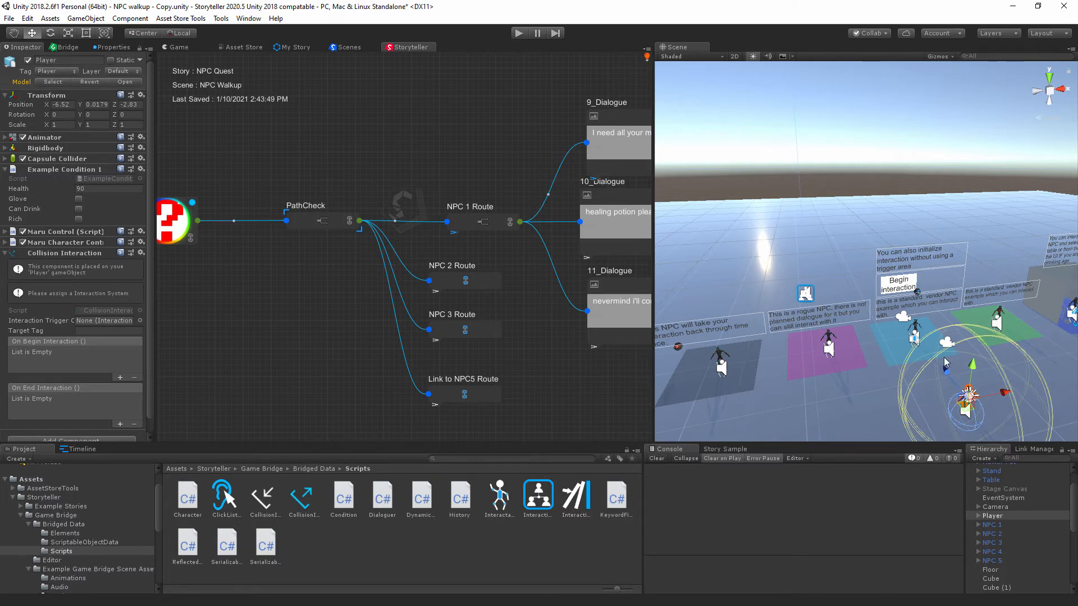
pyautogui.moveTo(850, 399); pyautogui.dragTo(862, 382, button='middle')
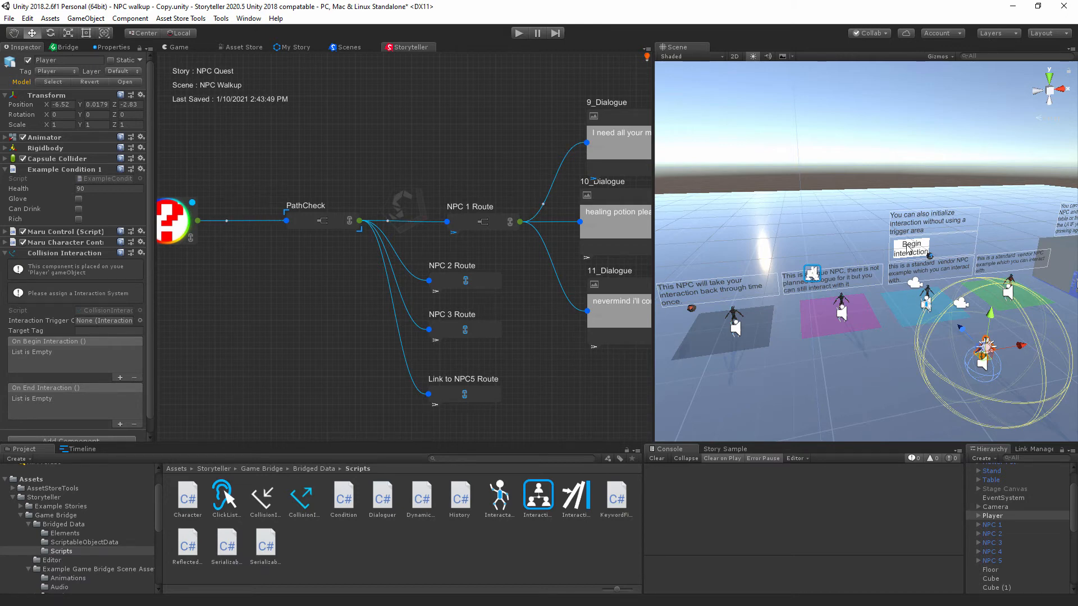
pyautogui.scroll(-5, 1004, 572)
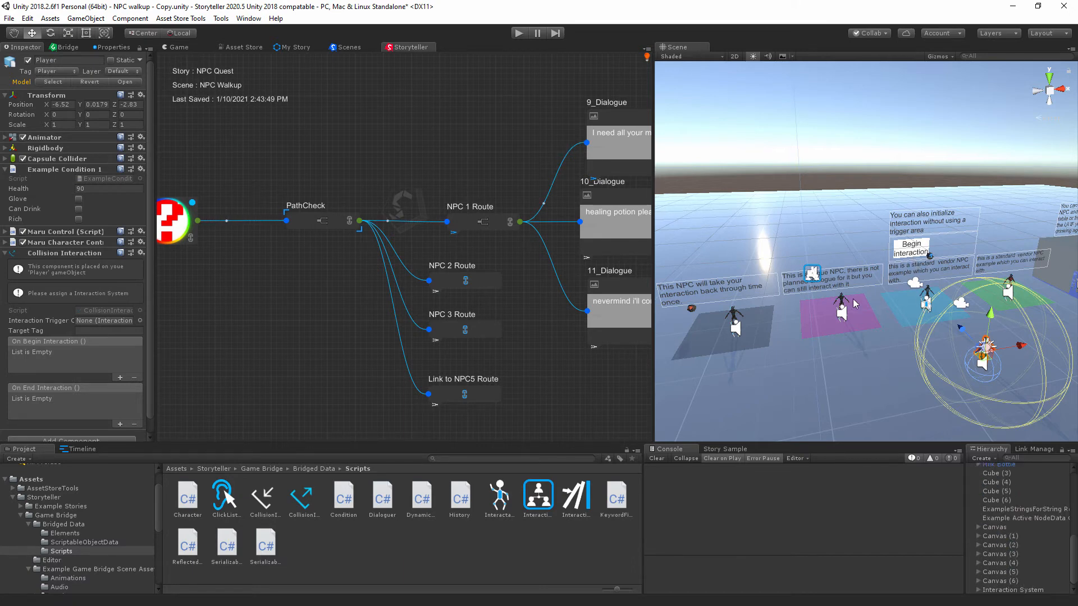
pyautogui.click(762, 338)
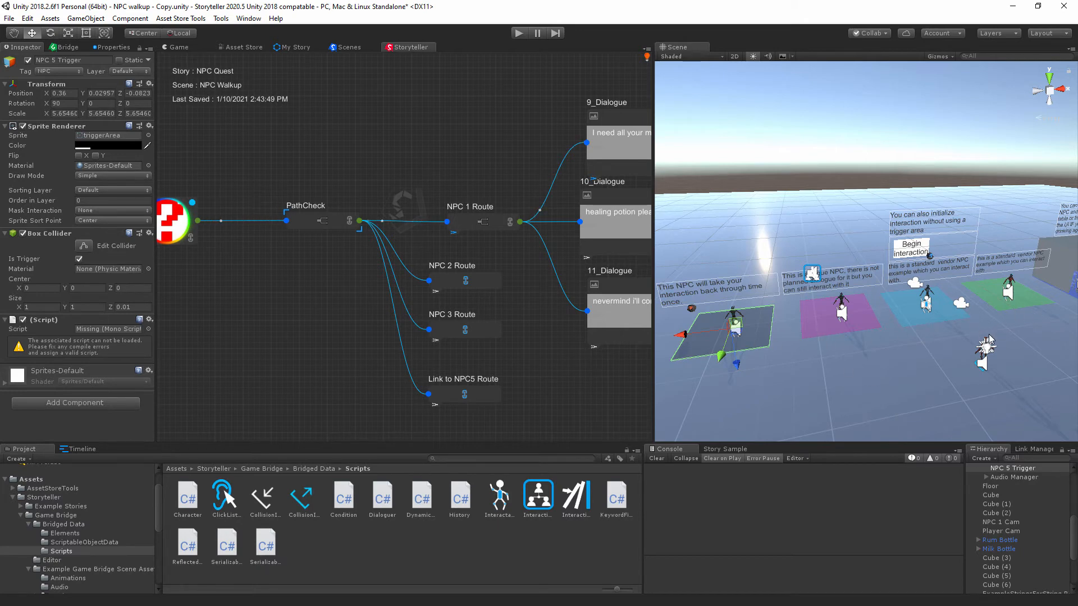
pyautogui.moveTo(989, 340); pyautogui.dragTo(957, 331, button='middle')
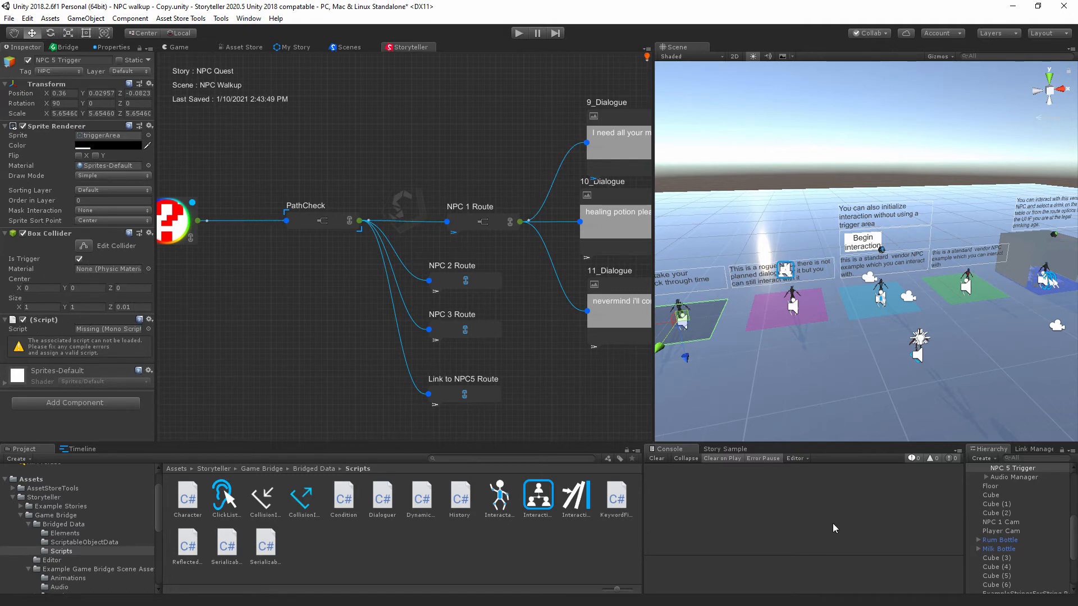
# - Expand NPC 1 through NPC 4 in the hierarchy to reach their trigger objects
pyautogui.scroll(3, 1029, 532)
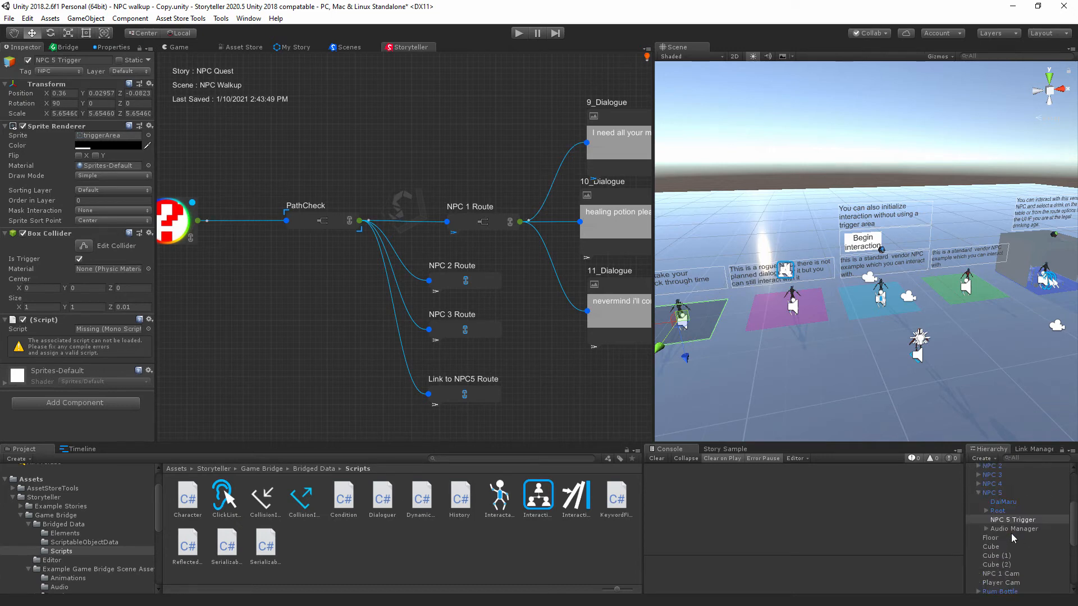
pyautogui.scroll(2, 1010, 533)
pyautogui.click(978, 517)
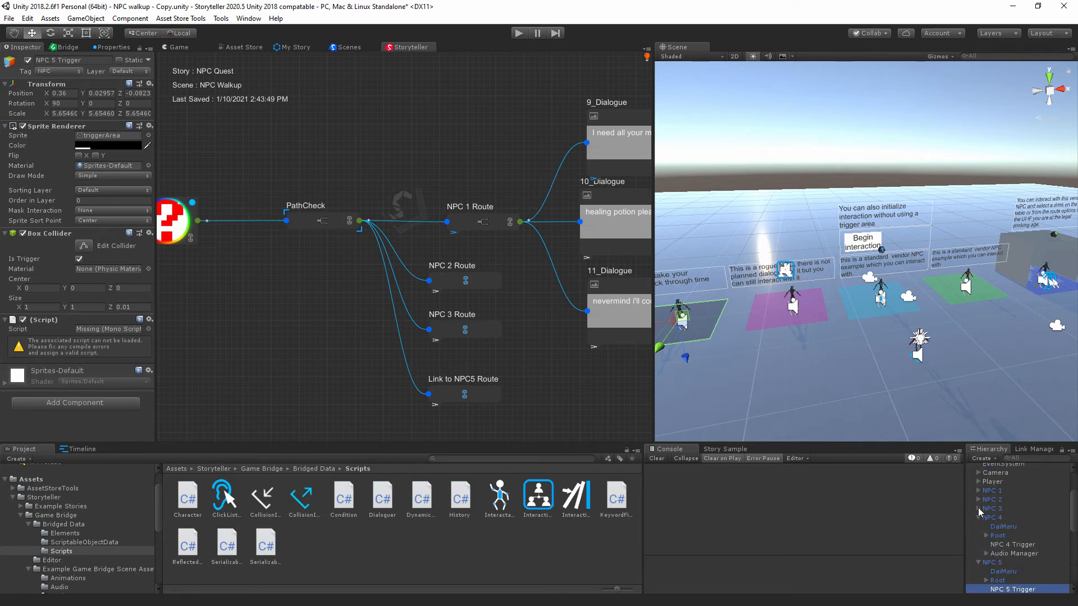
pyautogui.click(978, 509)
pyautogui.click(978, 500)
pyautogui.click(978, 490)
# - Select the triggers of NPC 1 through NPC 5 together and replace their missing script component with a Collision Interaction Receiver
pyautogui.click(1013, 518)
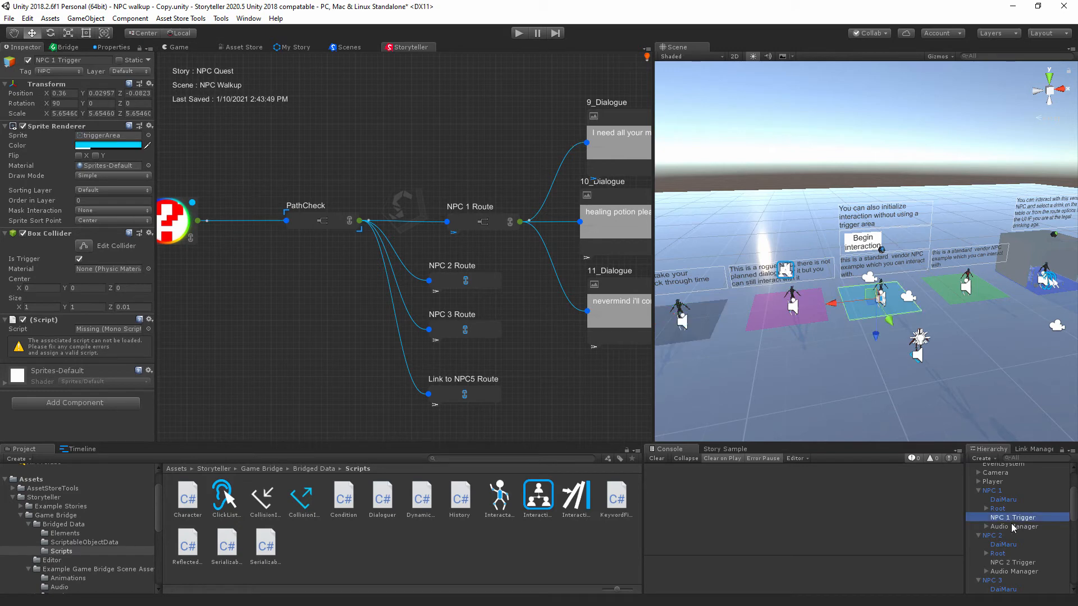
pyautogui.scroll(-3, 1021, 535)
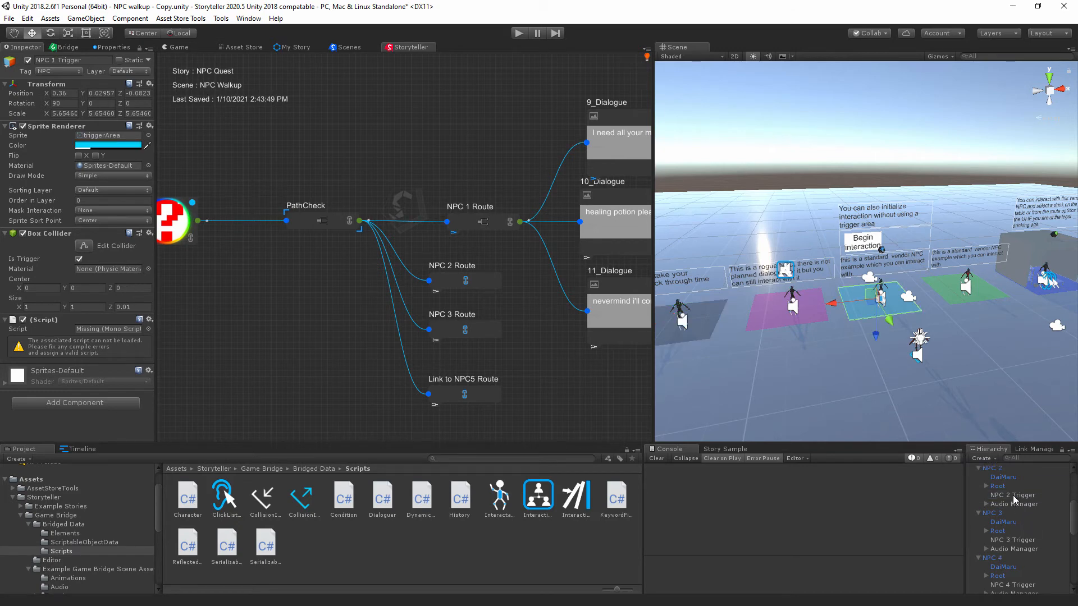
pyautogui.click(1014, 496)
pyautogui.keyDown('ctrl'); pyautogui.click(1013, 540); pyautogui.keyUp('ctrl')
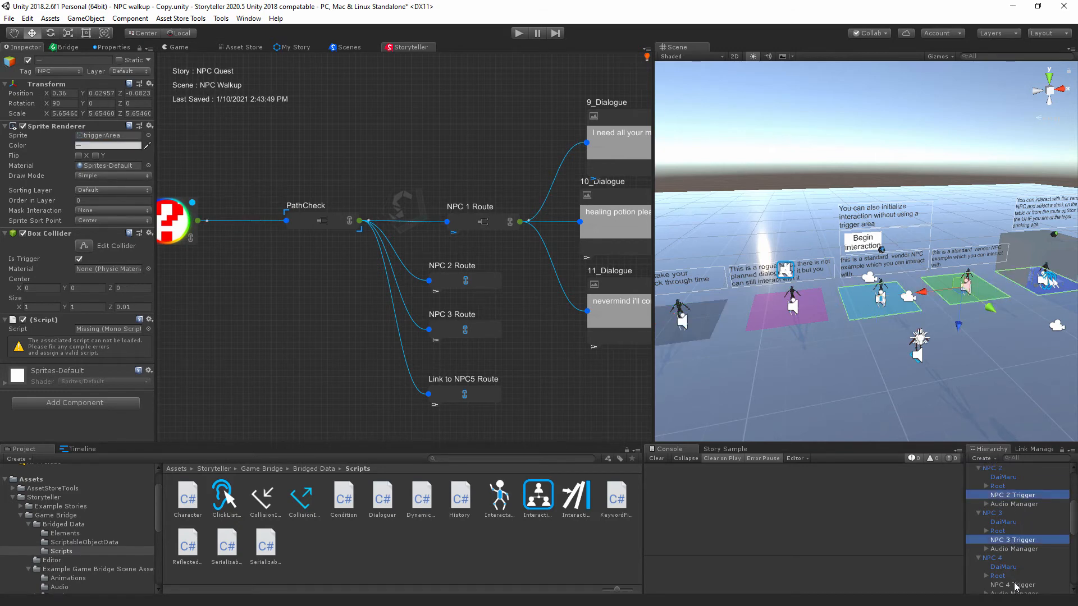
pyautogui.keyDown('ctrl'); pyautogui.click(1016, 585); pyautogui.keyUp('ctrl')
pyautogui.scroll(-2, 1009, 562)
pyautogui.keyDown('ctrl'); pyautogui.click(1004, 563); pyautogui.keyUp('ctrl')
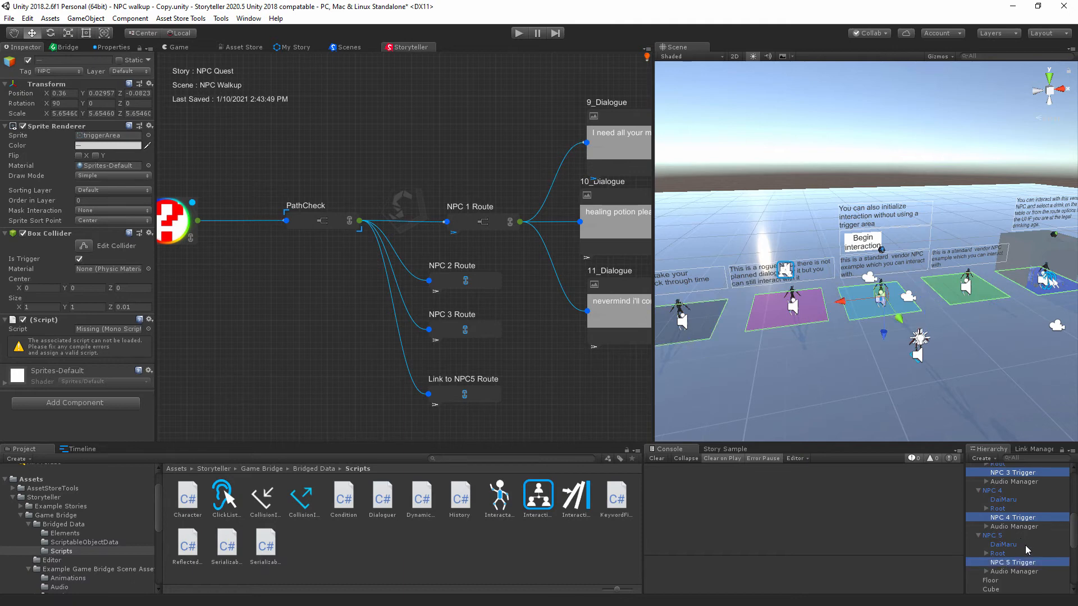
pyautogui.scroll(8, 1005, 564)
pyautogui.click(149, 319)
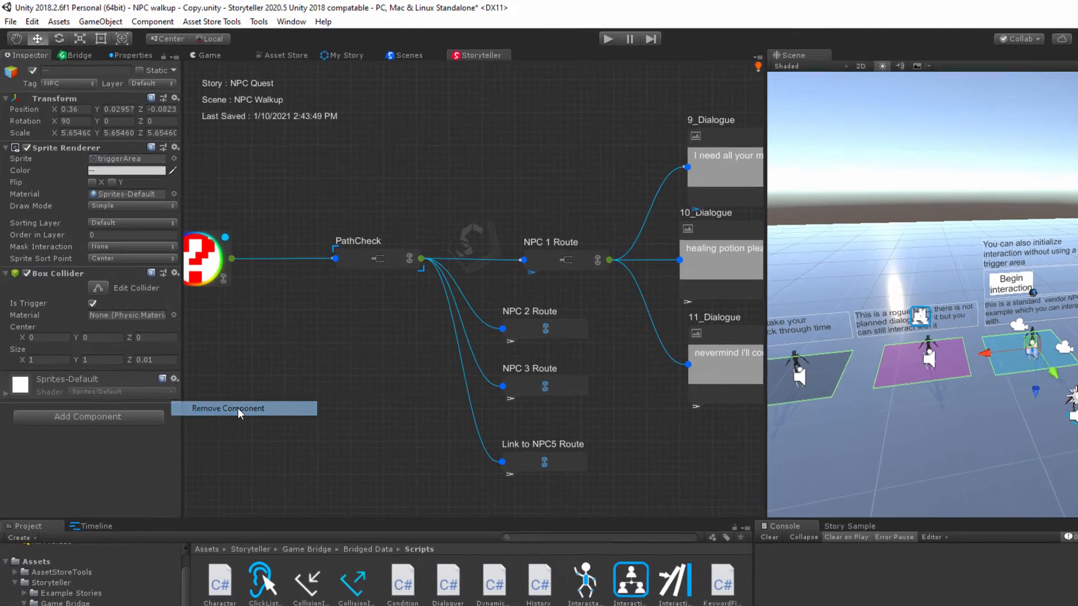
pyautogui.click(204, 349)
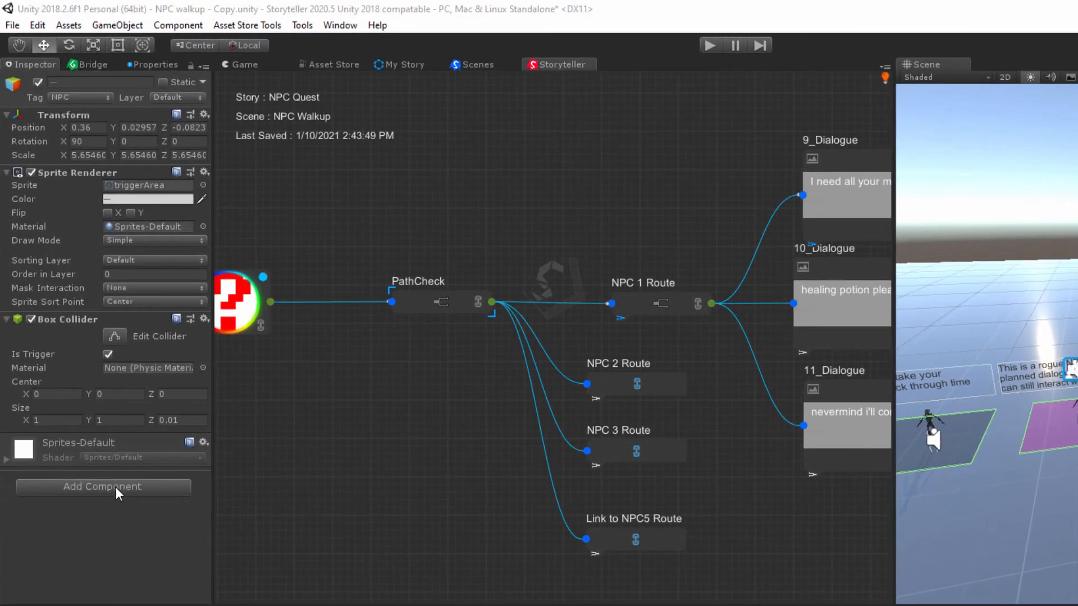
pyautogui.click(116, 487)
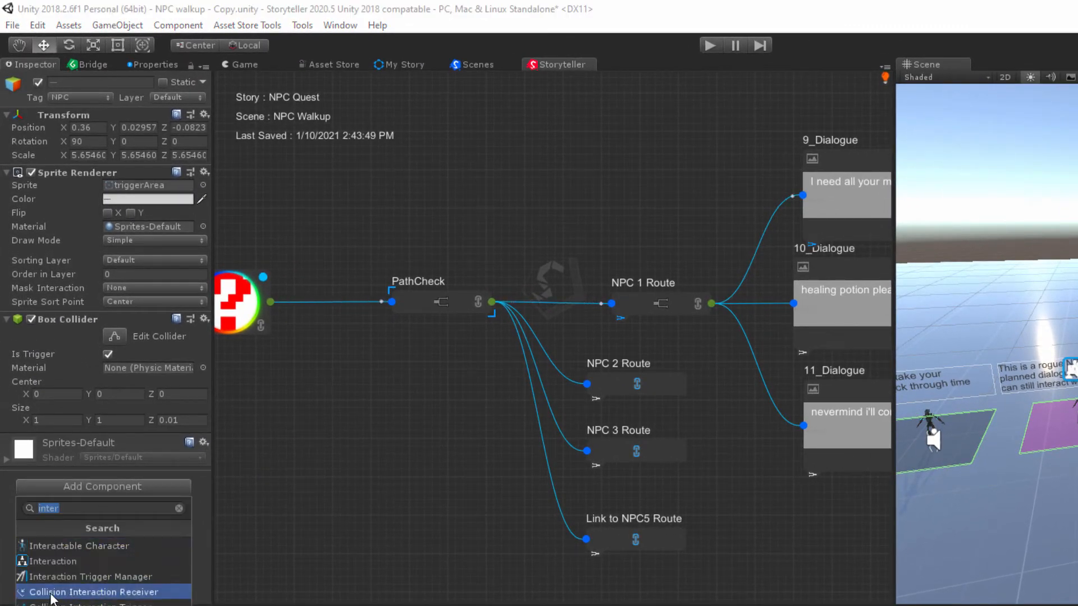
pyautogui.click(95, 593)
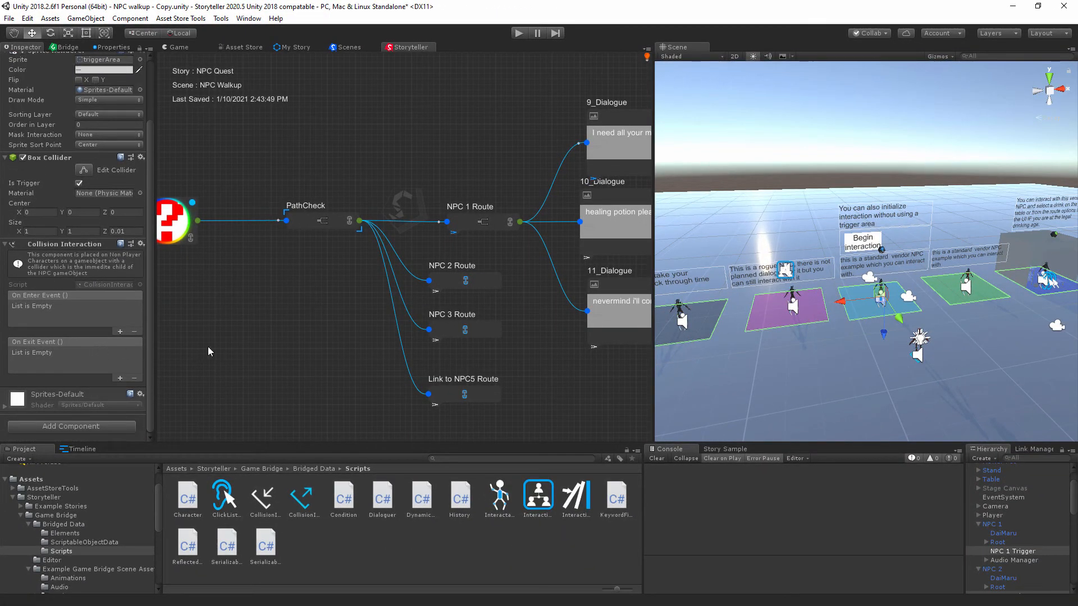
# - Select the Player to show its Collision Interaction Trigger settings and collapse the expanded NPCs in the hierarchy
pyautogui.scroll(3, 1022, 544)
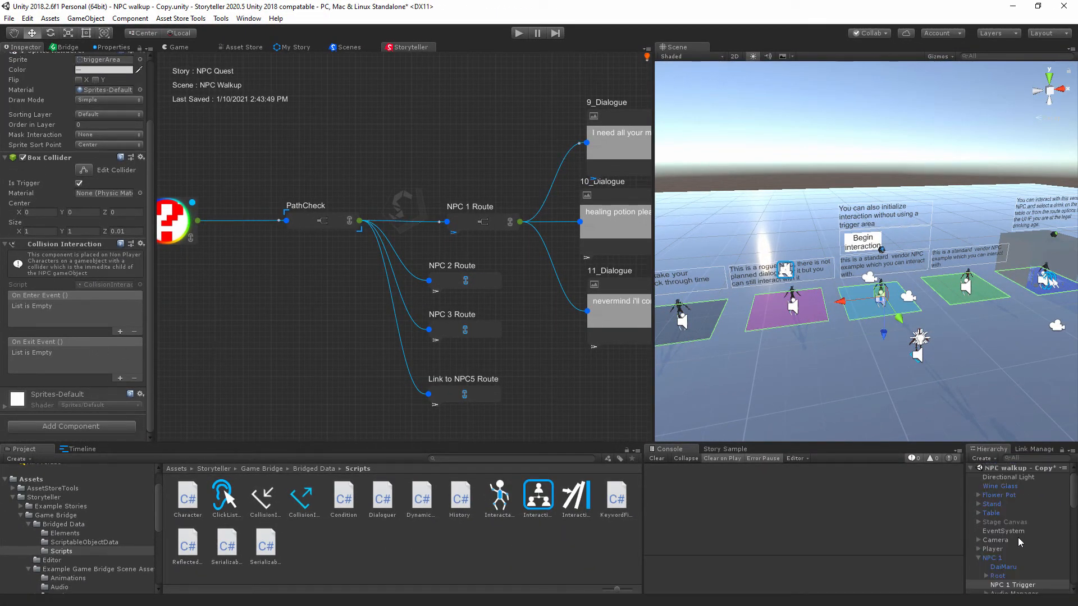
pyautogui.click(998, 546)
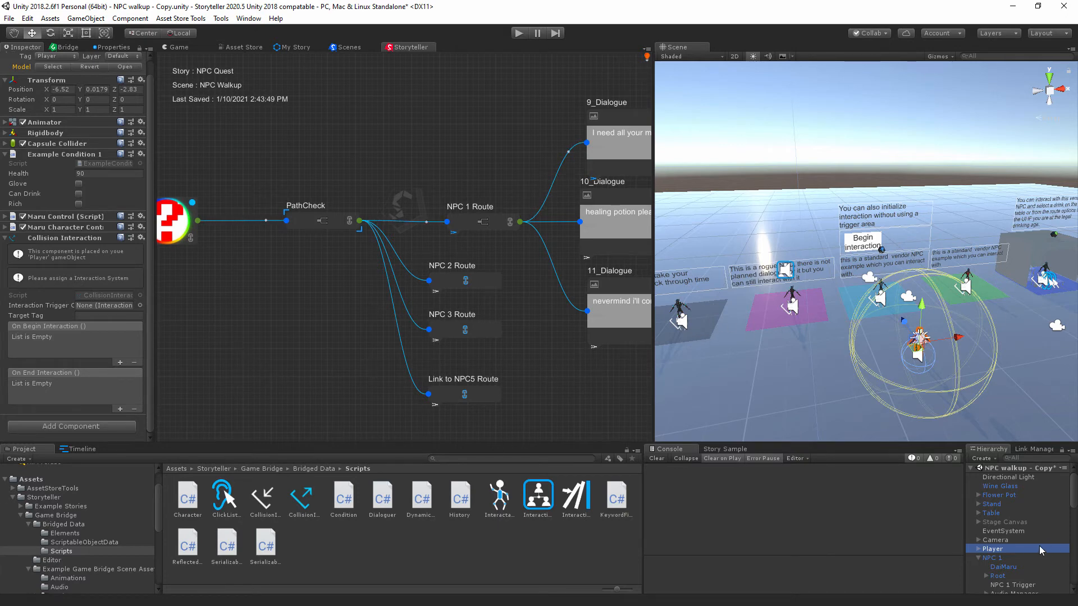
pyautogui.click(979, 558)
pyautogui.click(980, 576)
pyautogui.click(979, 576)
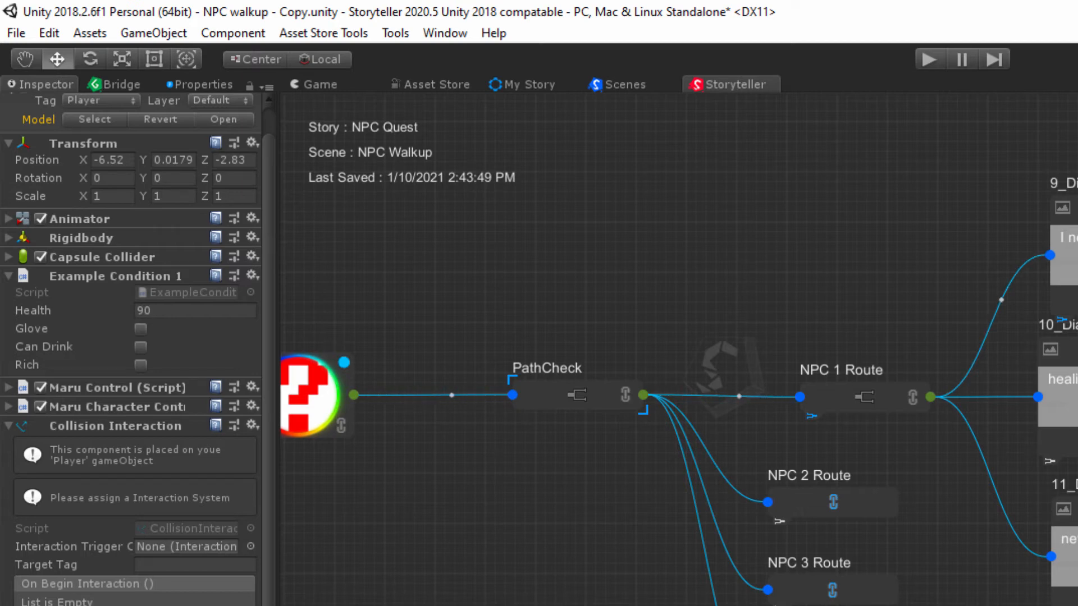
# - Set the Target Tag of the Player's Collision Interaction Trigger to NPC and assign the Interaction System as its Interaction Trigger component
pyautogui.click(241, 565)
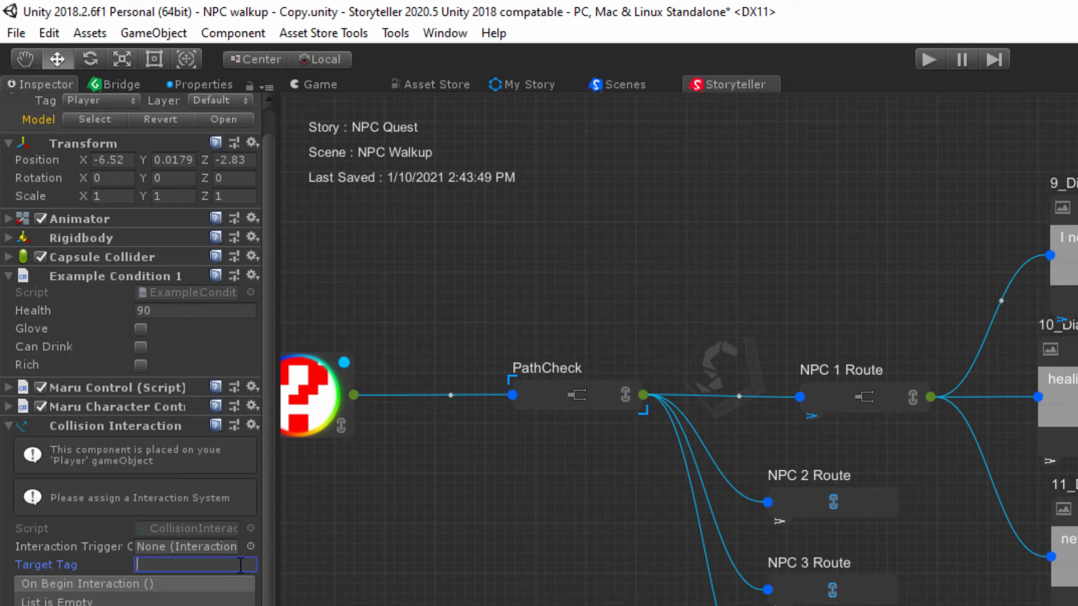
pyautogui.write('NPC')
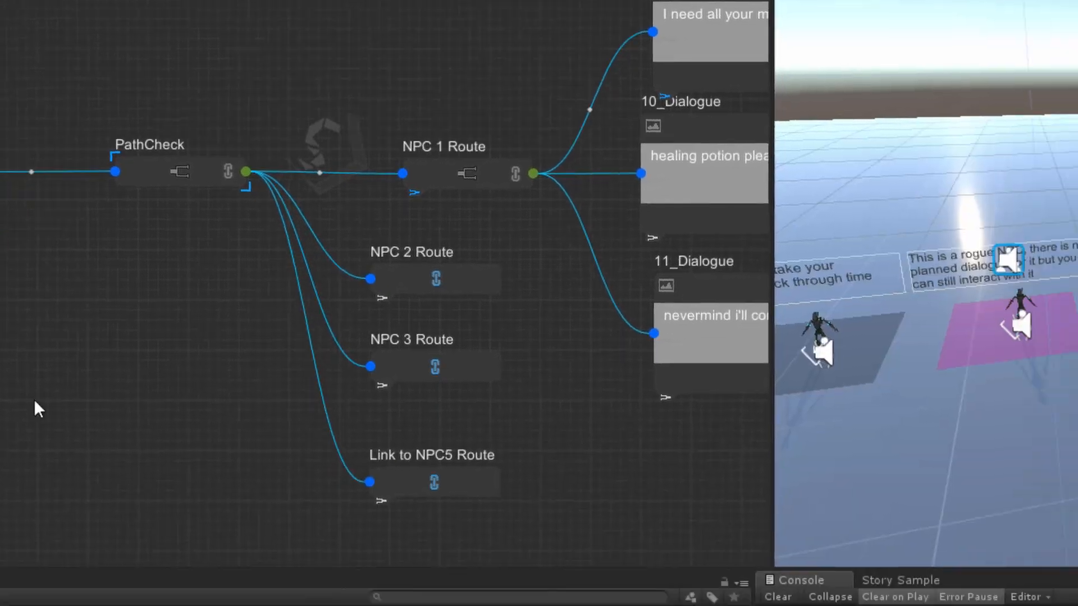
pyautogui.scroll(-7, 994, 512)
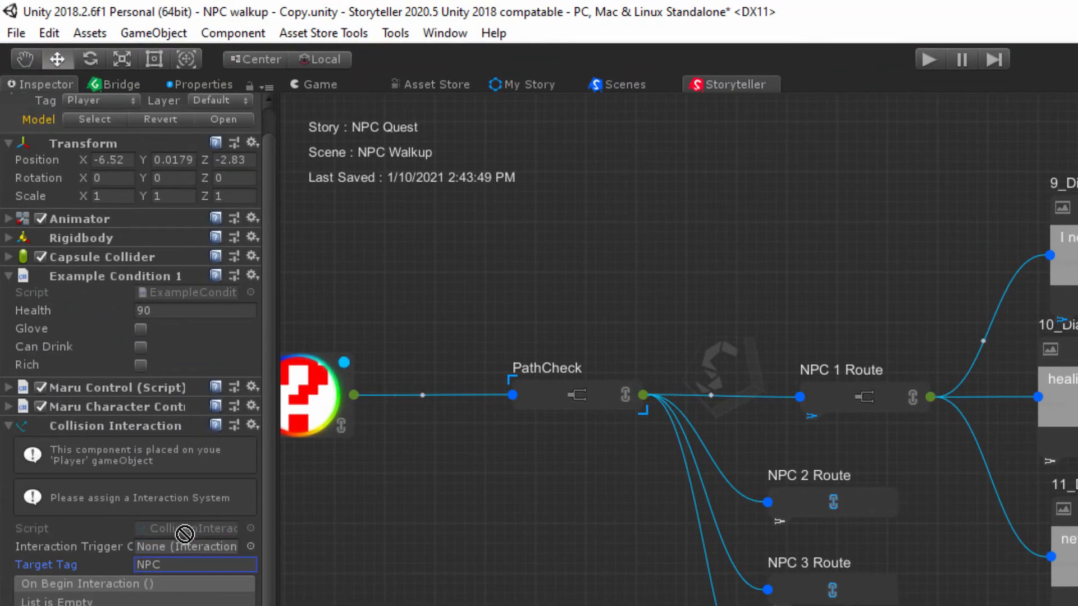
pyautogui.moveTo(185, 534); pyautogui.dragTo(188, 546)
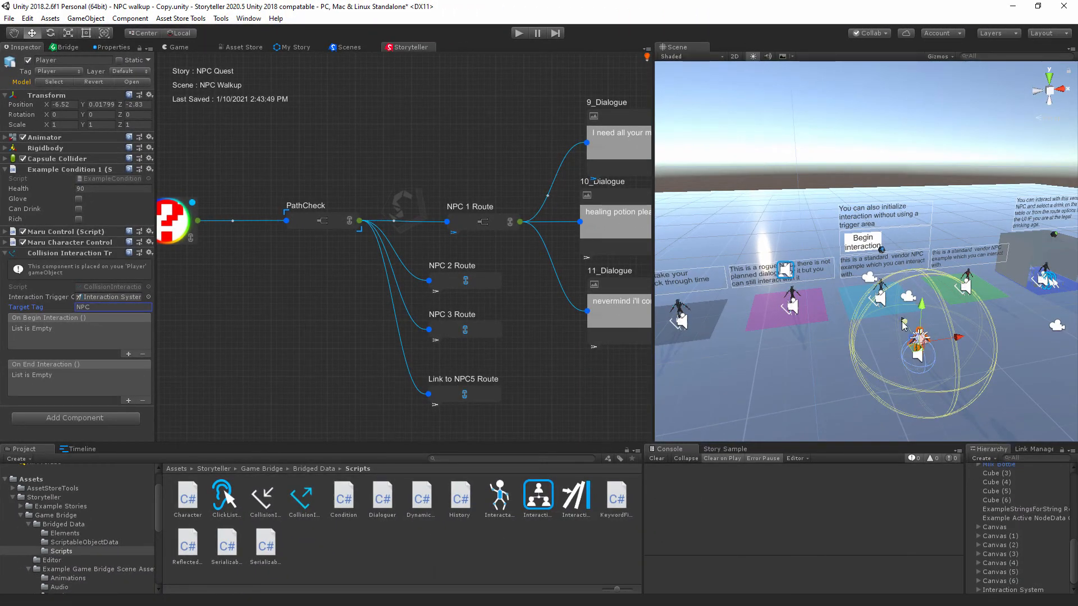
# - Select the Interaction System and examine its Interaction settings and Interaction Trigger Manager component
pyautogui.moveTo(903, 325); pyautogui.dragTo(876, 331)
pyautogui.click(1002, 589)
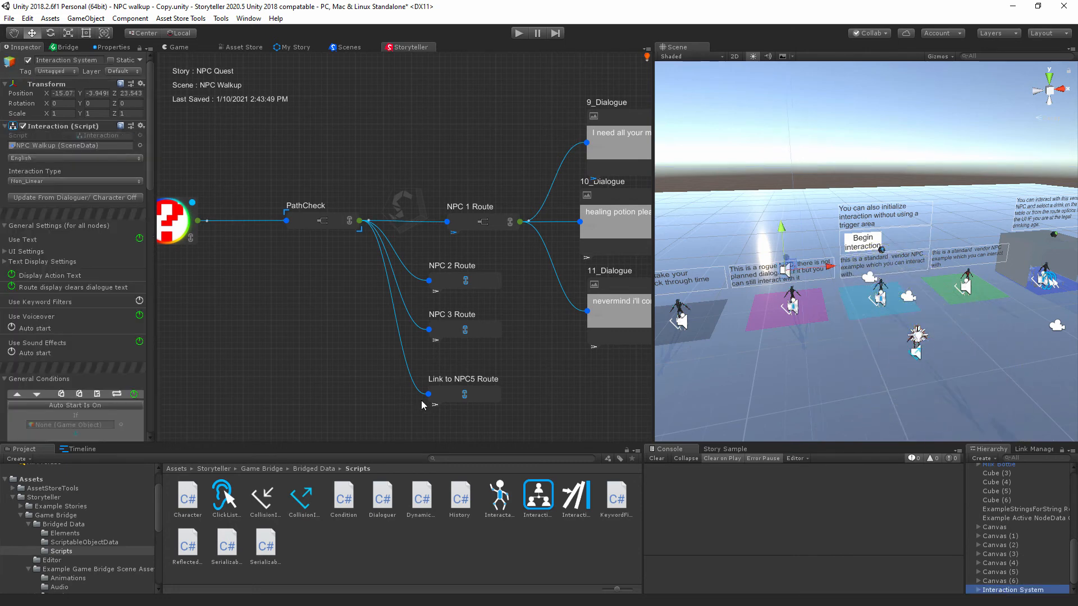
pyautogui.scroll(-10, 105, 317)
pyautogui.scroll(-2, 105, 317)
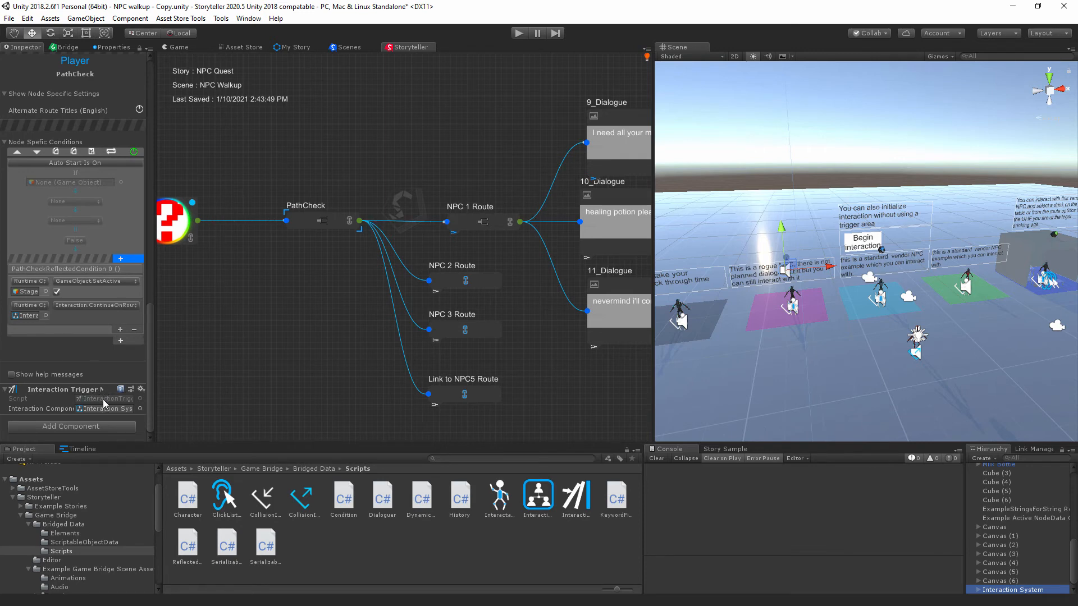
pyautogui.scroll(10, 104, 403)
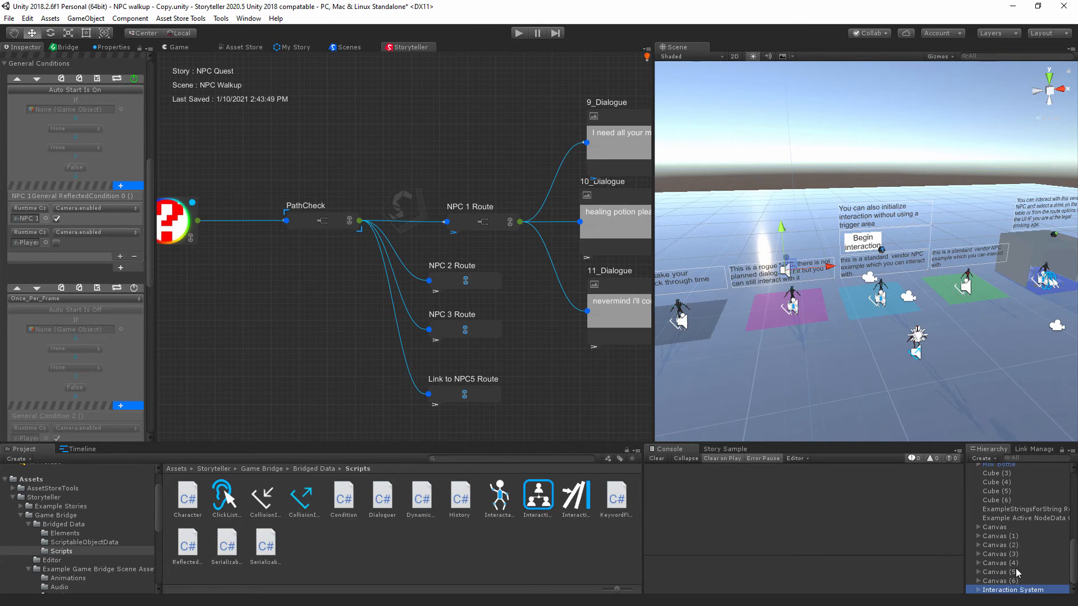
# - Select the Begin interaction button in the scene and assign the Interaction System to its missing On Click event object
pyautogui.moveTo(985, 325); pyautogui.dragTo(980, 351, button='middle')
pyautogui.scroll(5, 894, 362)
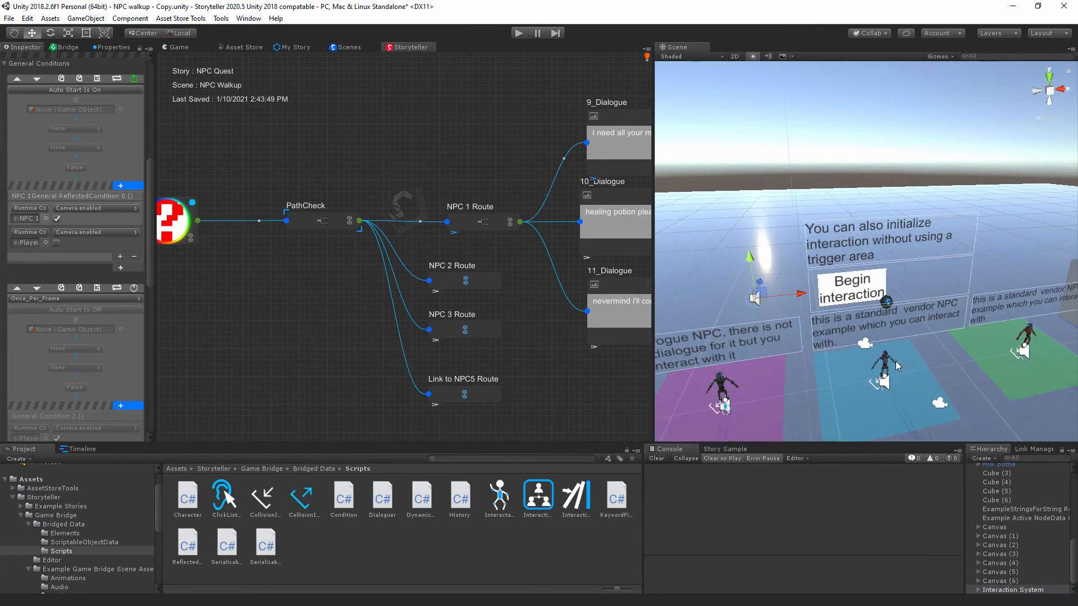
pyautogui.click(859, 291)
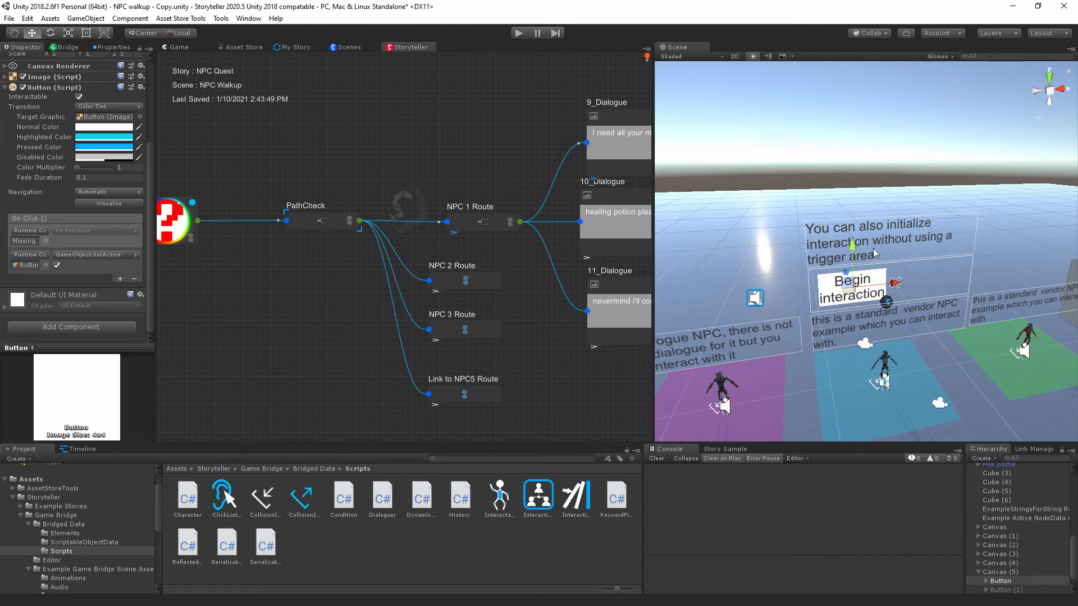
pyautogui.scroll(-4, 954, 281)
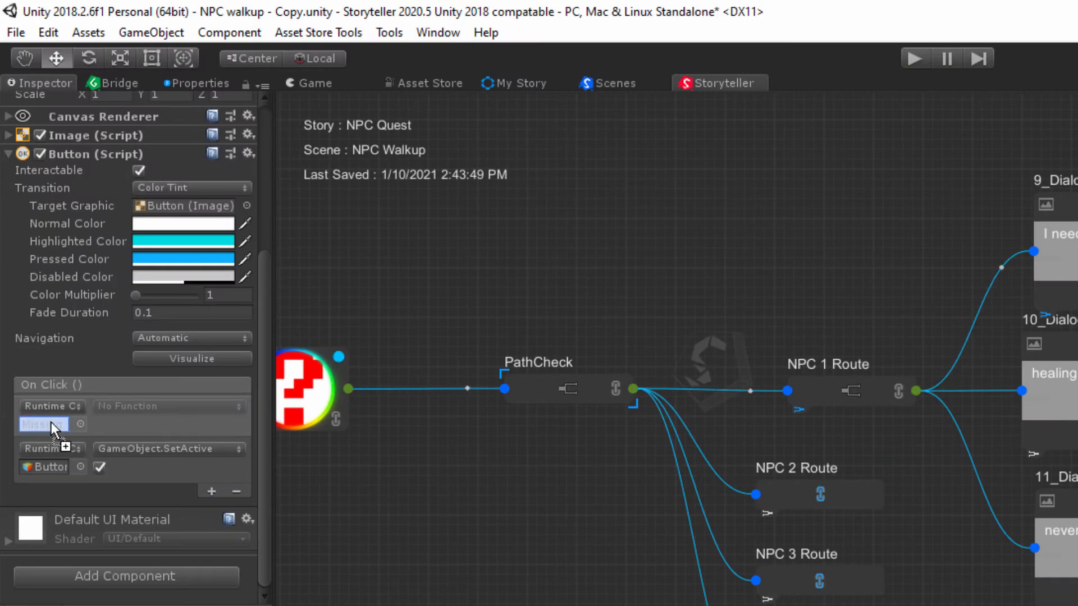
pyautogui.moveTo(50, 422); pyautogui.dragTo(50, 422)
# - Set the button's On Click function to InteractionTriggerManager.BeginInteraction (InteractableCharacter) with NPC 1 as its argument
pyautogui.click(130, 407)
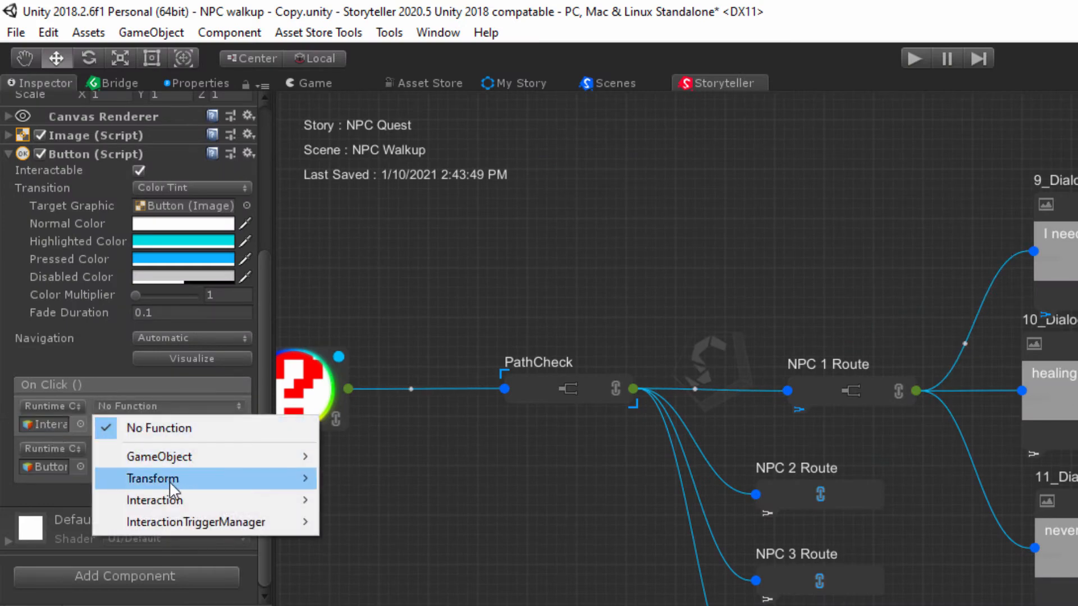
pyautogui.moveTo(199, 522)
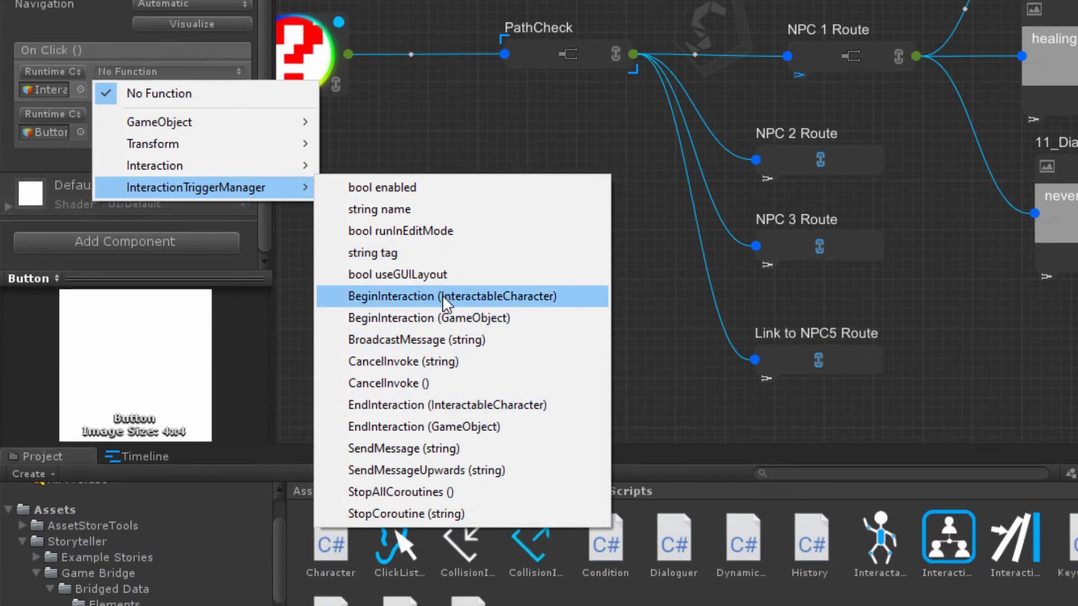
pyautogui.click(472, 297)
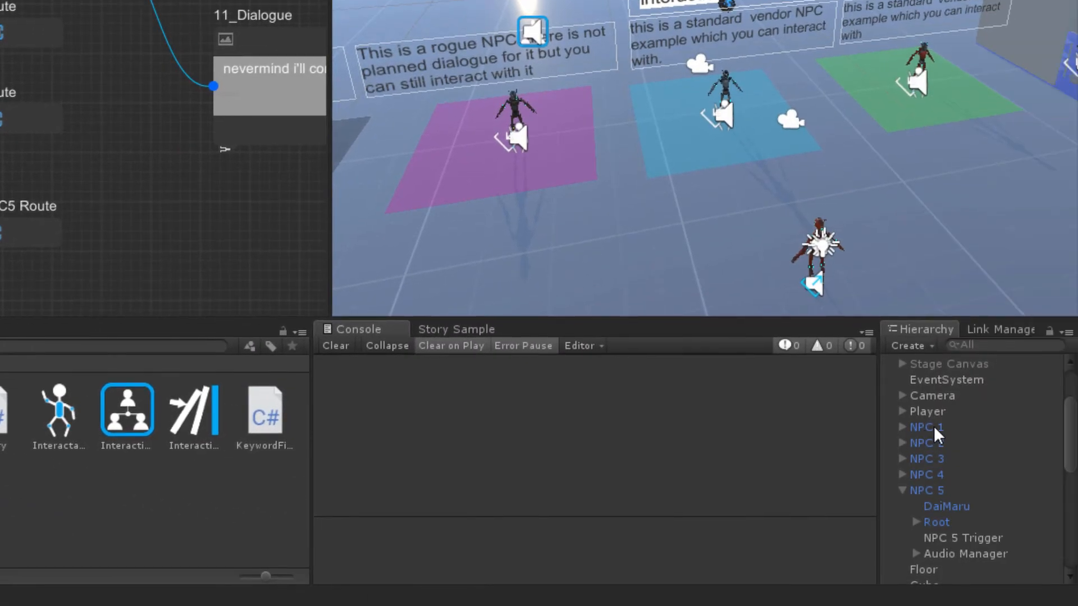
pyautogui.moveTo(935, 428); pyautogui.dragTo(160, 425)
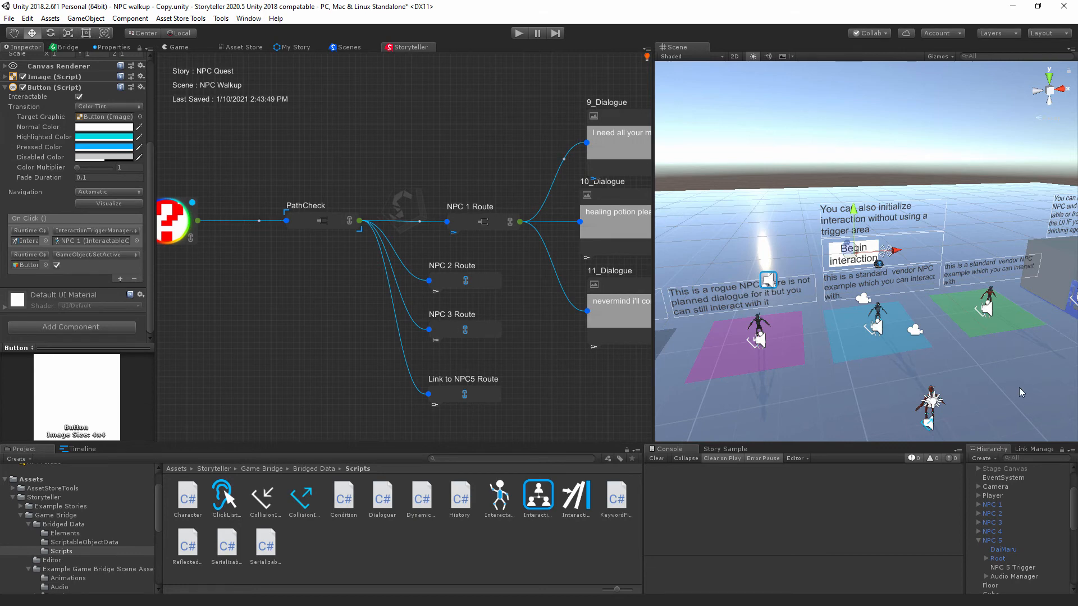
# - Examine the NPC 5 vendor area in the scene, including the two bottles on its table
pyautogui.moveTo(976, 377); pyautogui.dragTo(842, 369, button='middle')
pyautogui.scroll(10, 885, 348)
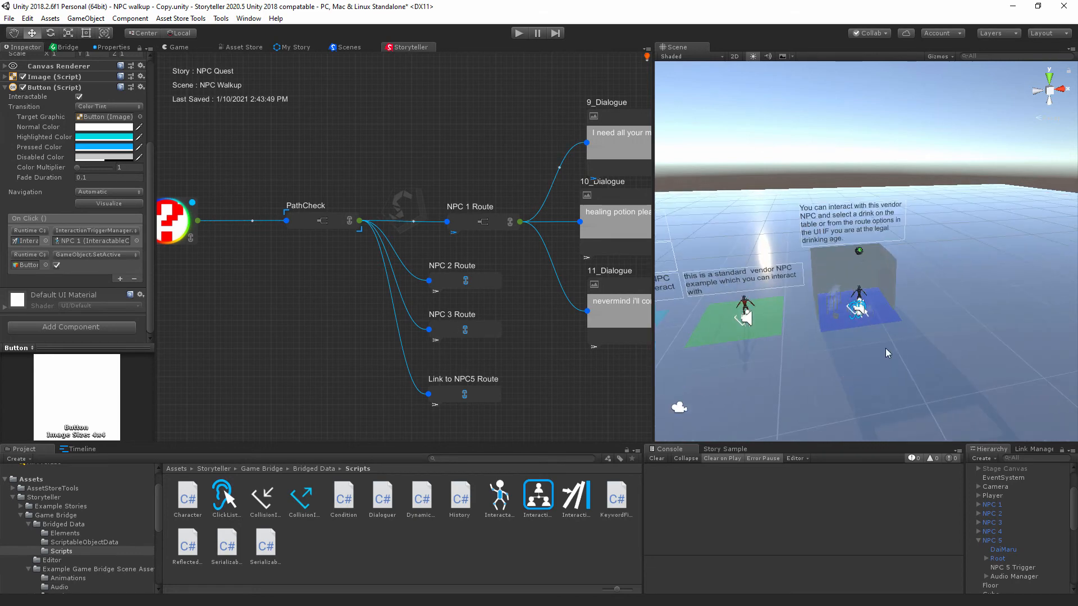
pyautogui.scroll(10, 889, 348)
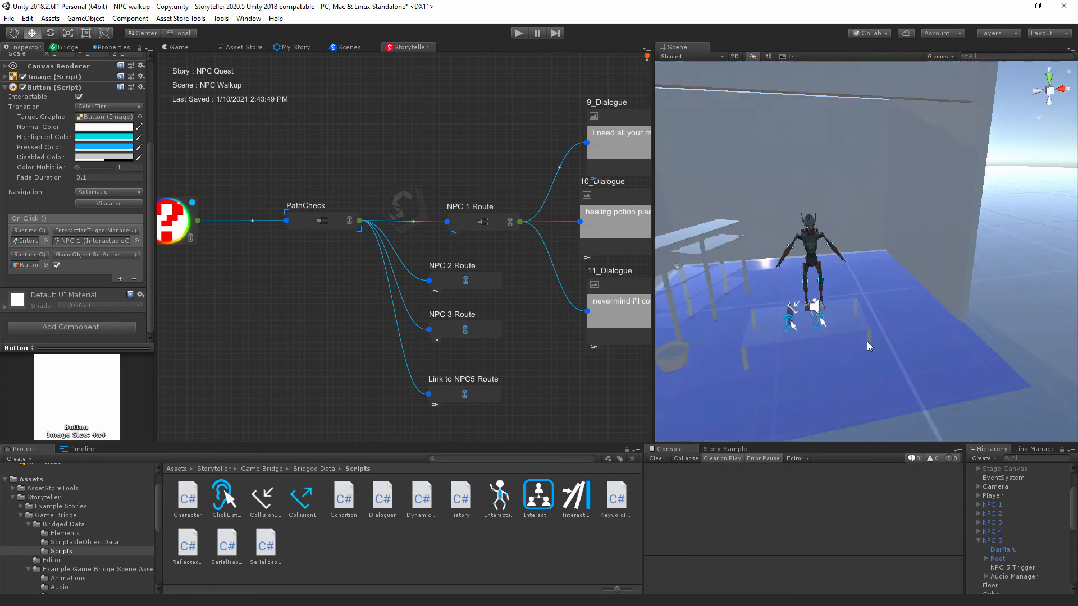
pyautogui.moveTo(821, 388); pyautogui.dragTo(870, 351, button='middle')
pyautogui.moveTo(887, 384); pyautogui.dragTo(868, 352, button='right')
pyautogui.scroll(5, 887, 354)
pyautogui.scroll(-5, 899, 357)
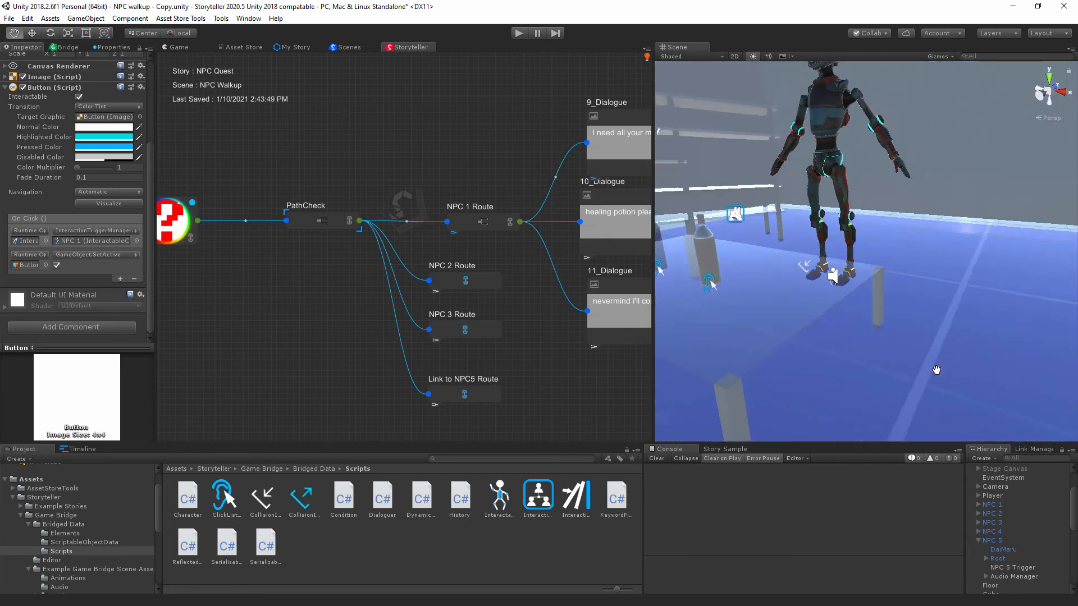
pyautogui.moveTo(920, 337); pyautogui.dragTo(946, 374, button='middle')
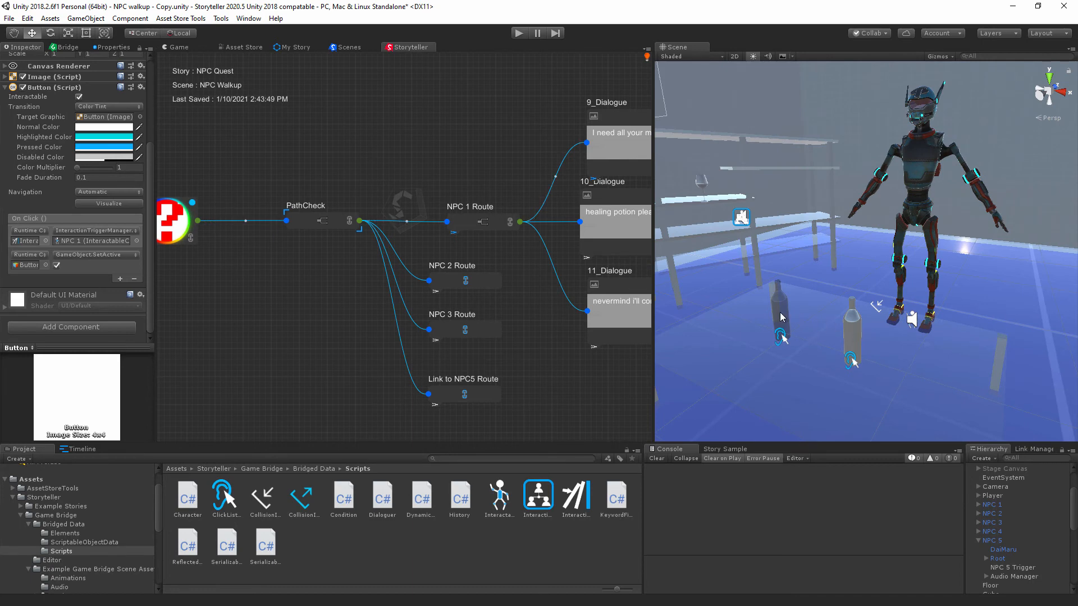
pyautogui.scroll(-3, 854, 328)
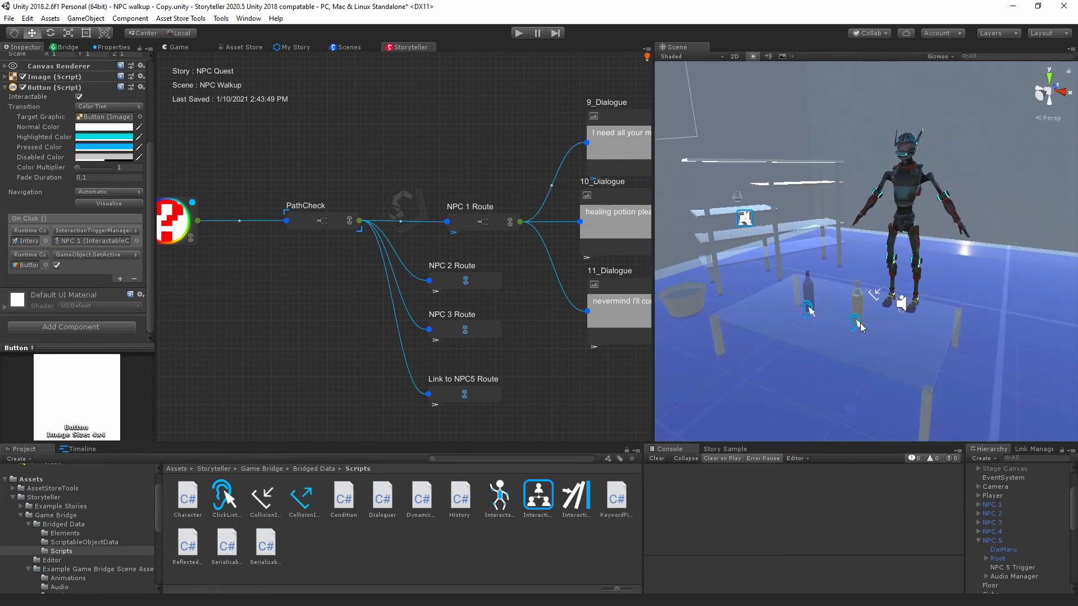
pyautogui.scroll(-5, 860, 320)
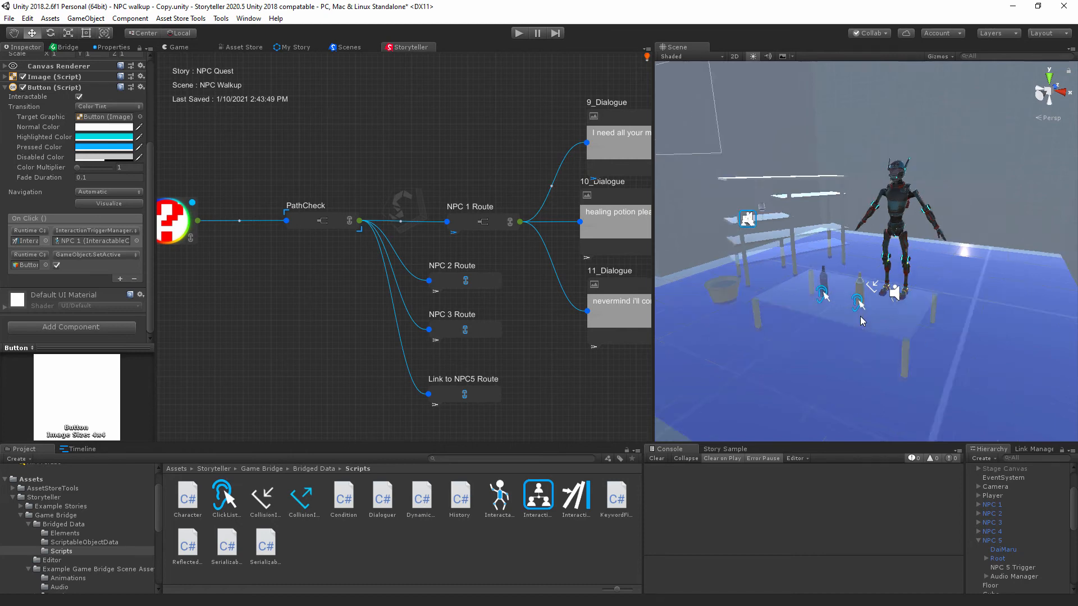
pyautogui.scroll(3, 862, 321)
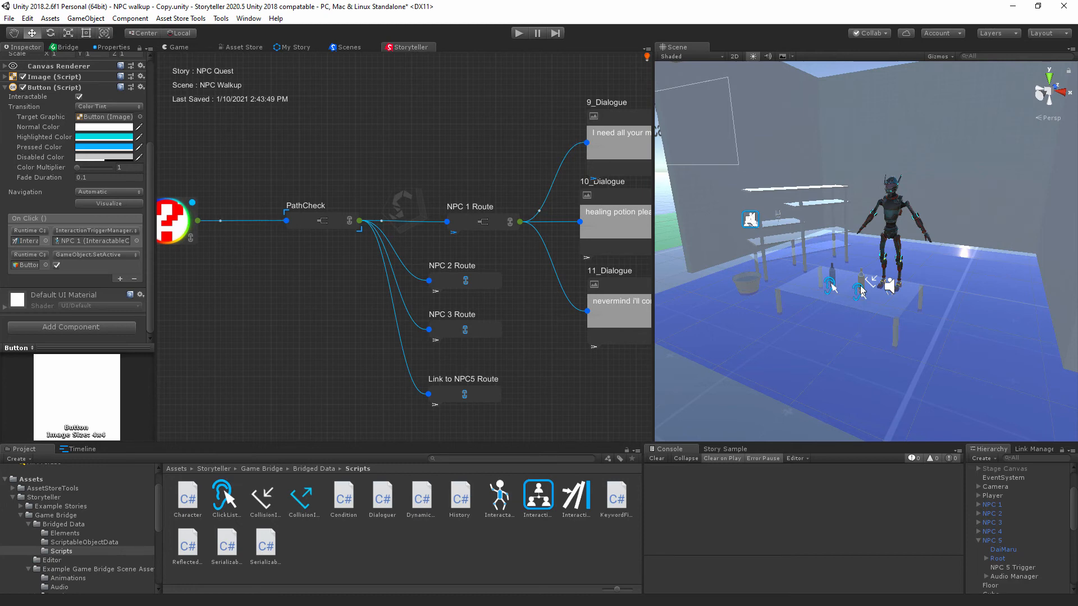
# - Compare the Click Listener components of the Milk Bottle and the Rum Bottle, including their Index In List settings
pyautogui.click(863, 284)
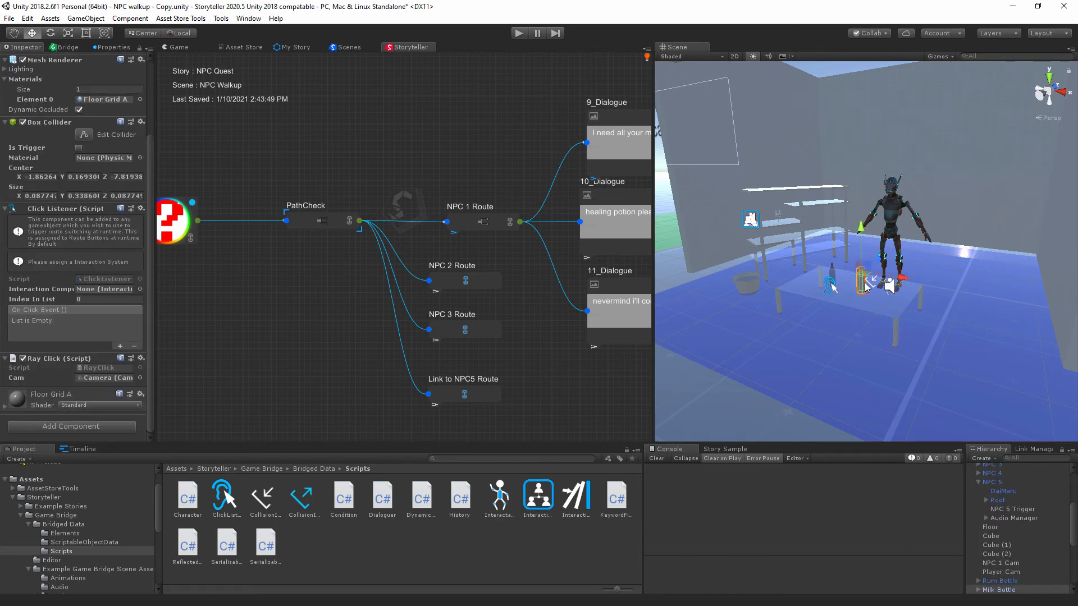
pyautogui.click(833, 279)
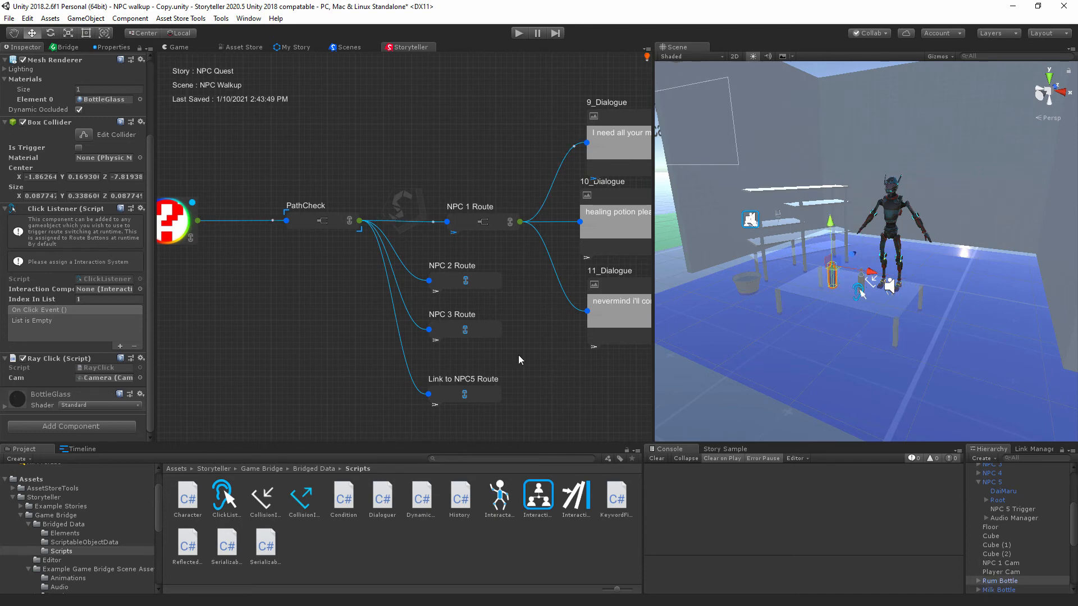
pyautogui.click(865, 285)
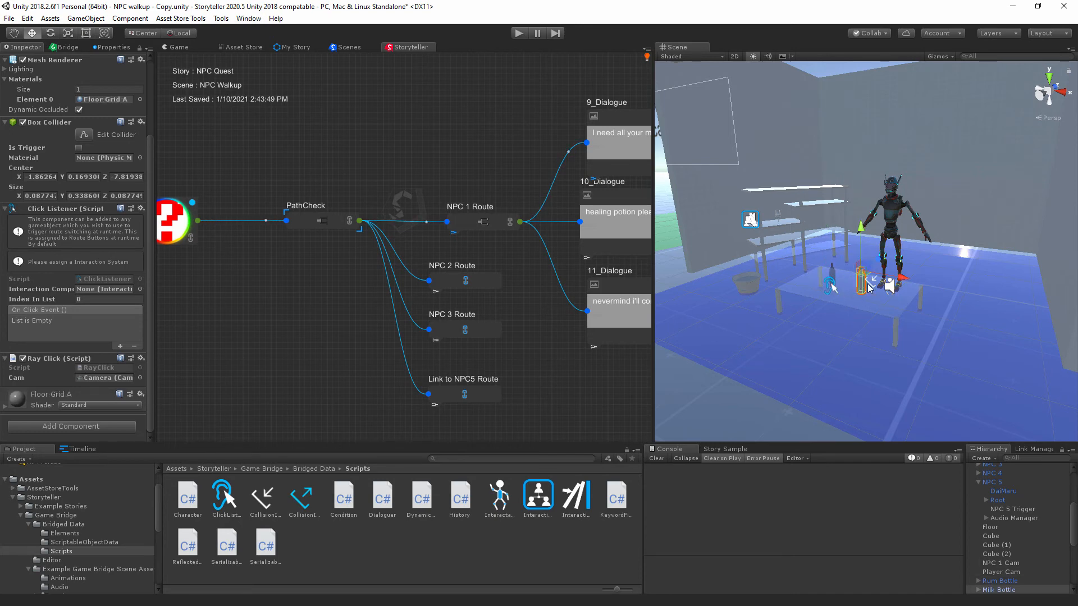
pyautogui.click(832, 277)
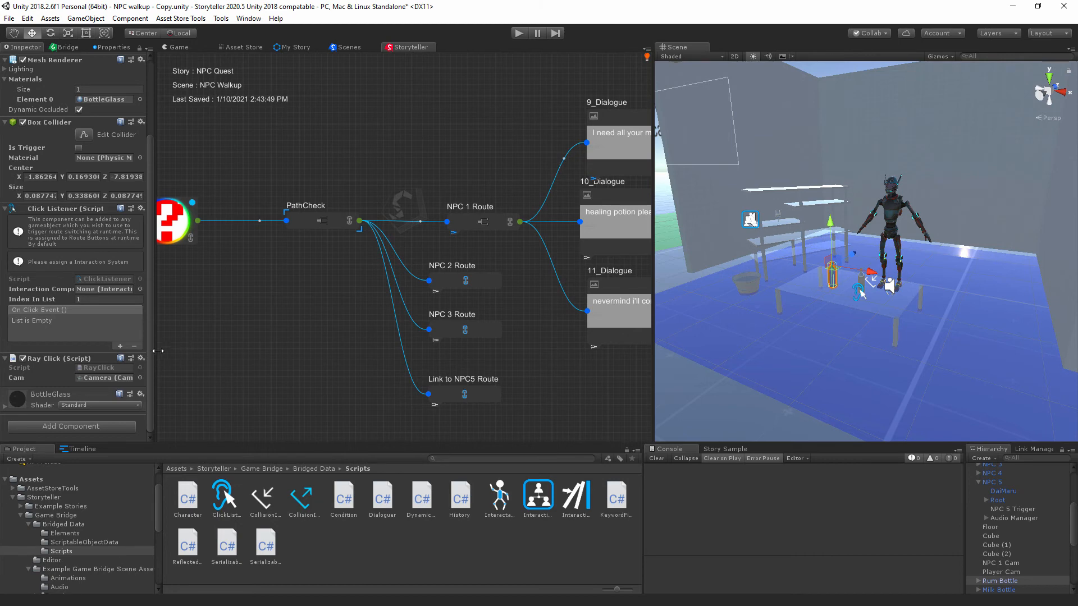
# - Add an empty On Click event entry to the Rum Bottle's Click Listener, check the Milk Bottle's index, and remove the entry again
pyautogui.click(120, 346)
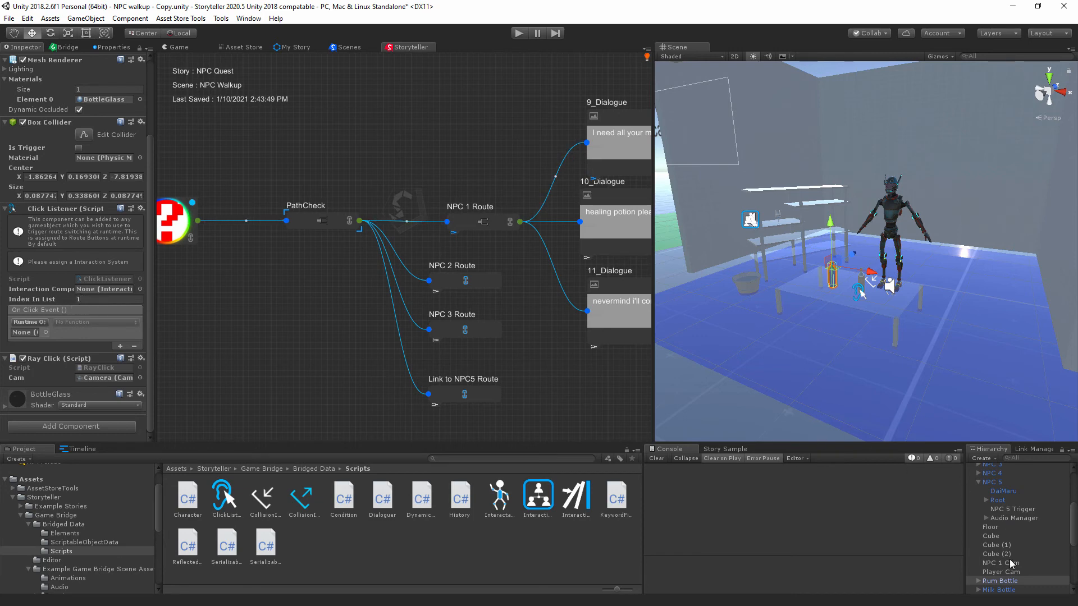
pyautogui.click(998, 590)
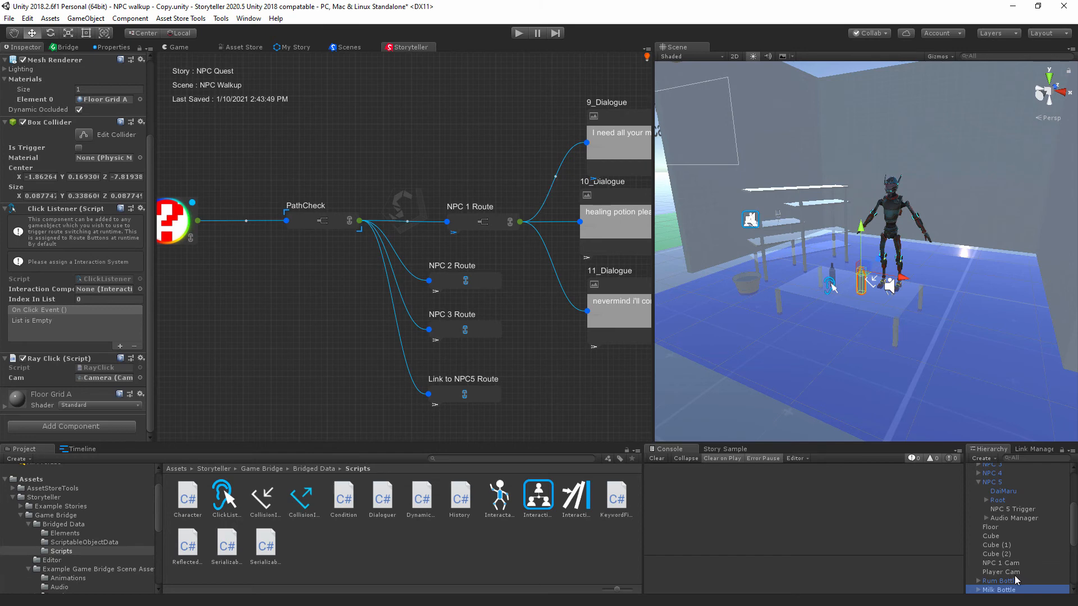
pyautogui.click(53, 301)
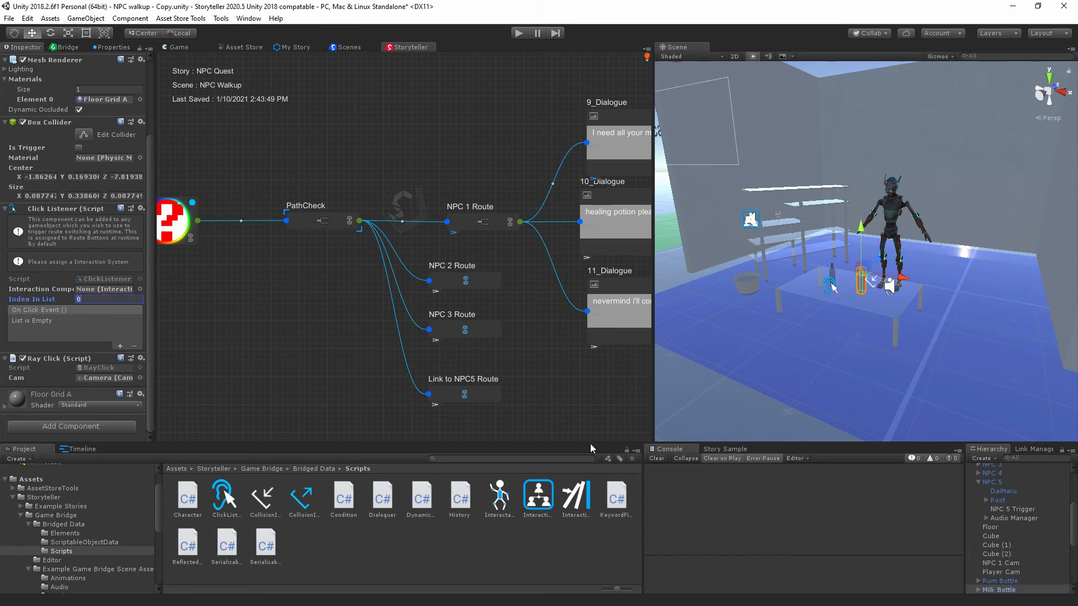
pyautogui.click(1000, 582)
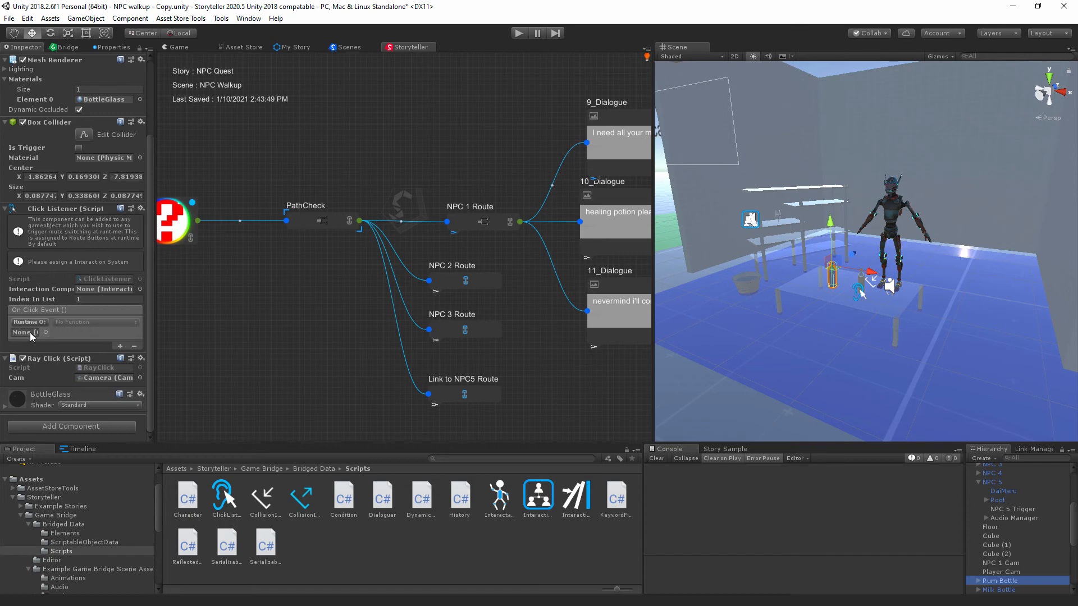
pyautogui.click(31, 332)
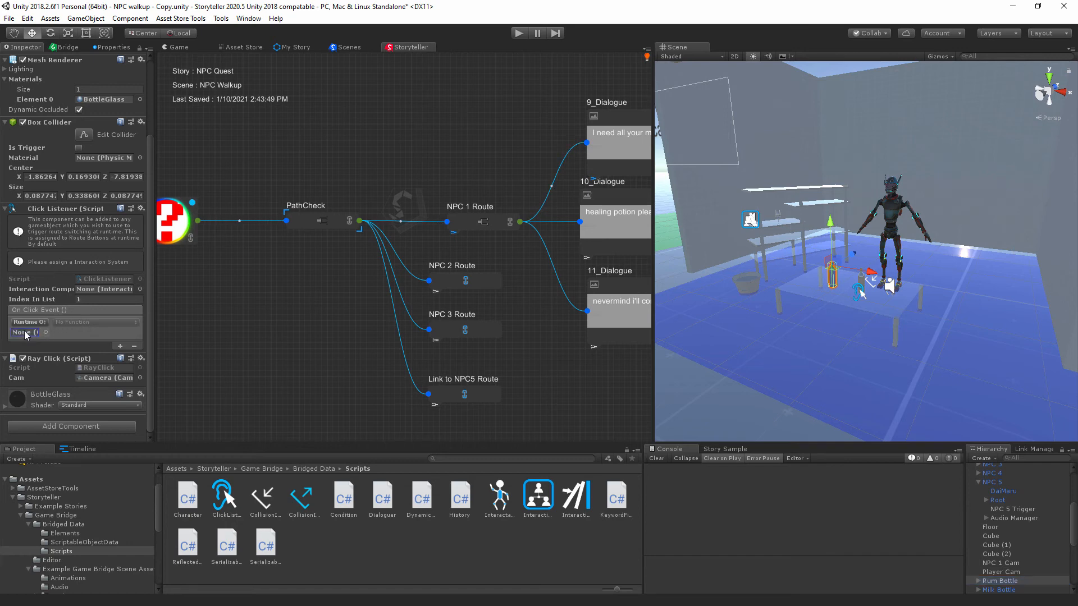
pyautogui.click(51, 335)
pyautogui.click(134, 347)
# - Look over all five NPC trigger areas and their description signs in the scene
pyautogui.scroll(-10, 790, 247)
pyautogui.moveTo(747, 202); pyautogui.dragTo(890, 239, button='middle')
pyautogui.moveTo(884, 240); pyautogui.dragTo(946, 237, button='right')
pyautogui.moveTo(755, 264); pyautogui.dragTo(933, 306, button='middle')
pyautogui.moveTo(946, 277); pyautogui.dragTo(916, 264, button='right')
pyautogui.scroll(-2, 946, 327)
pyautogui.moveTo(910, 304); pyautogui.dragTo(907, 250, button='middle')
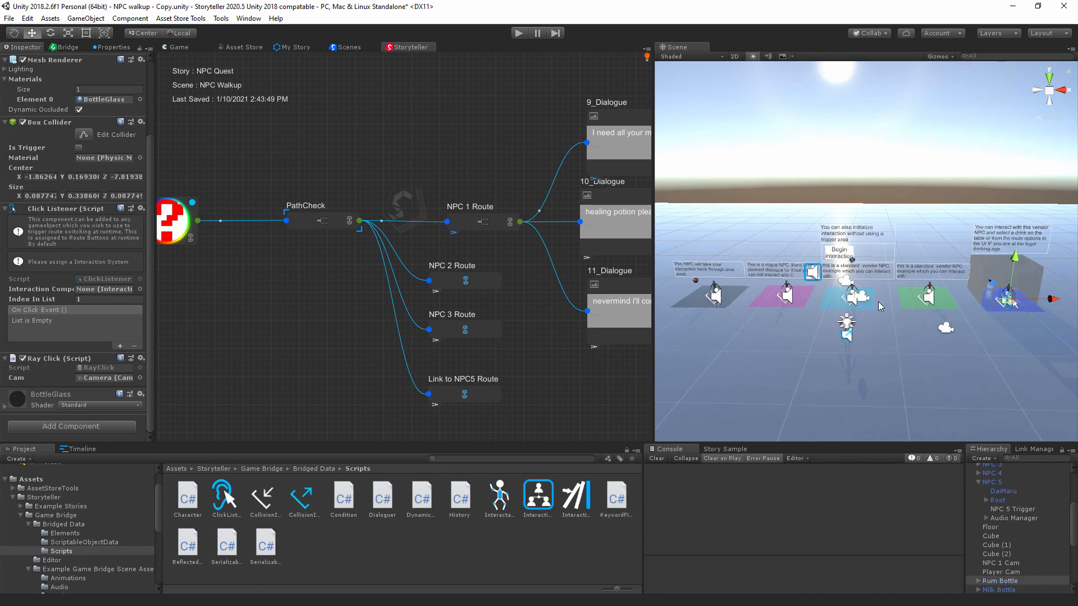
pyautogui.moveTo(871, 318); pyautogui.dragTo(871, 317, button='middle')
pyautogui.moveTo(872, 317); pyautogui.dragTo(878, 283, button='right')
pyautogui.moveTo(864, 317); pyautogui.dragTo(885, 291, button='middle')
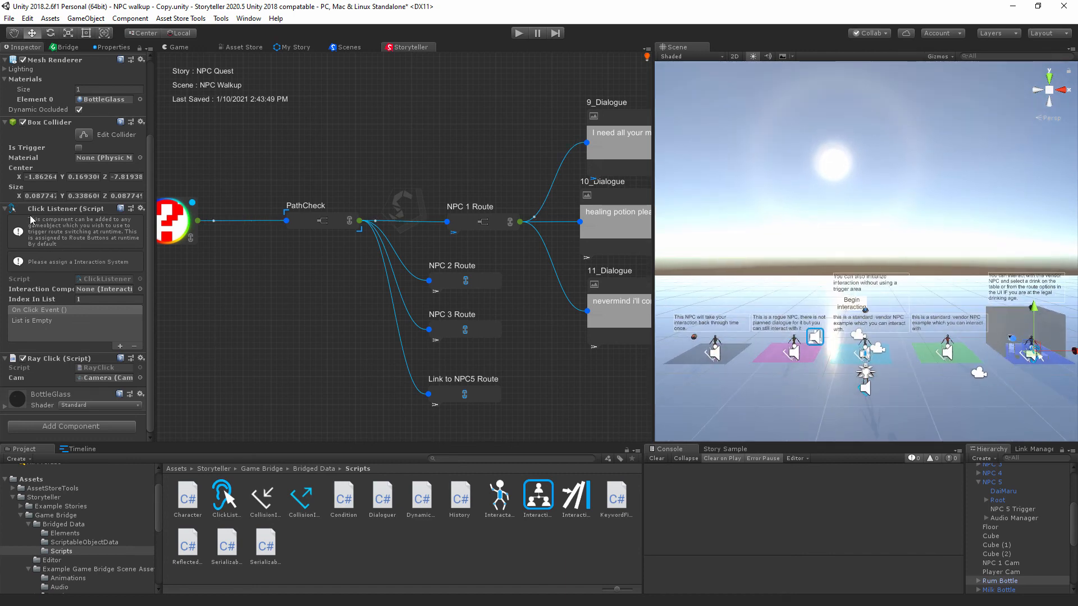
# - Reopen the NPC walkup - Copy scene without saving its changes and clear the console
pyautogui.scroll(-5, 1032, 571)
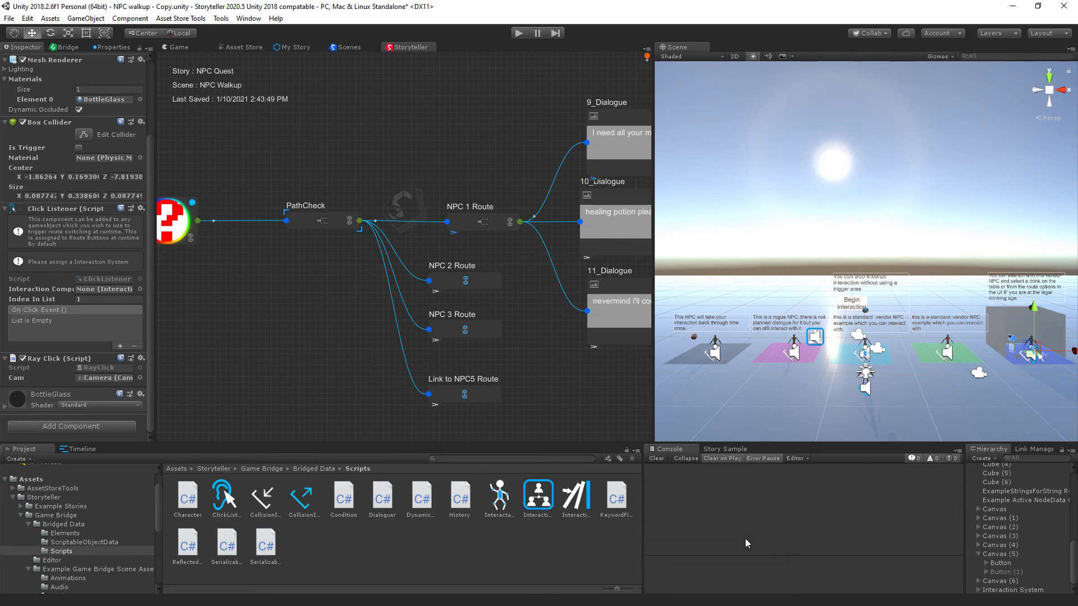
pyautogui.click(516, 573)
pyautogui.click(39, 488)
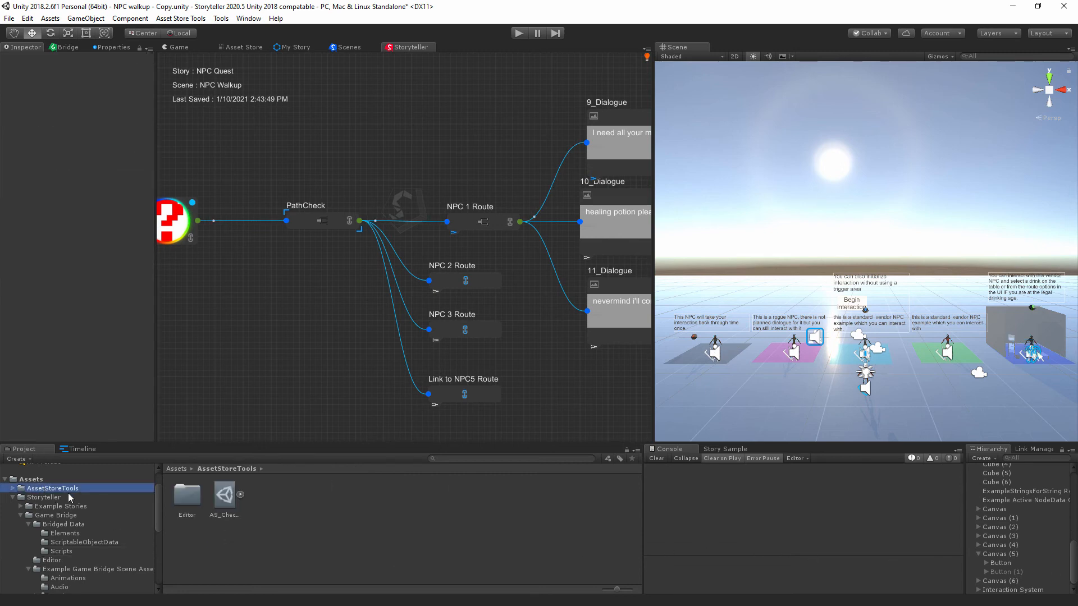
pyautogui.click(40, 480)
pyautogui.doubleClick(309, 501)
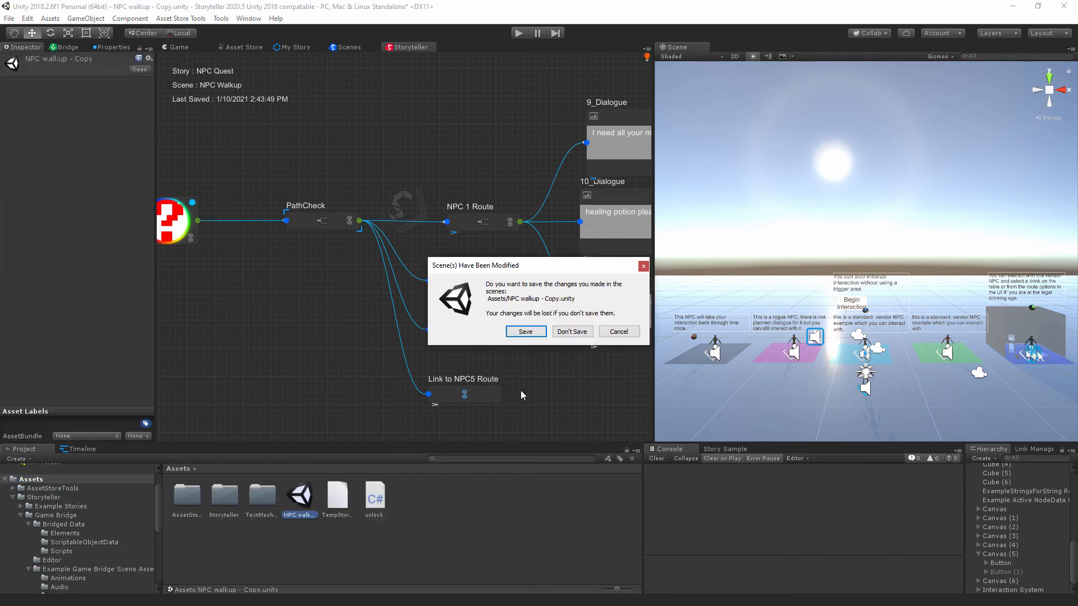
pyautogui.click(575, 335)
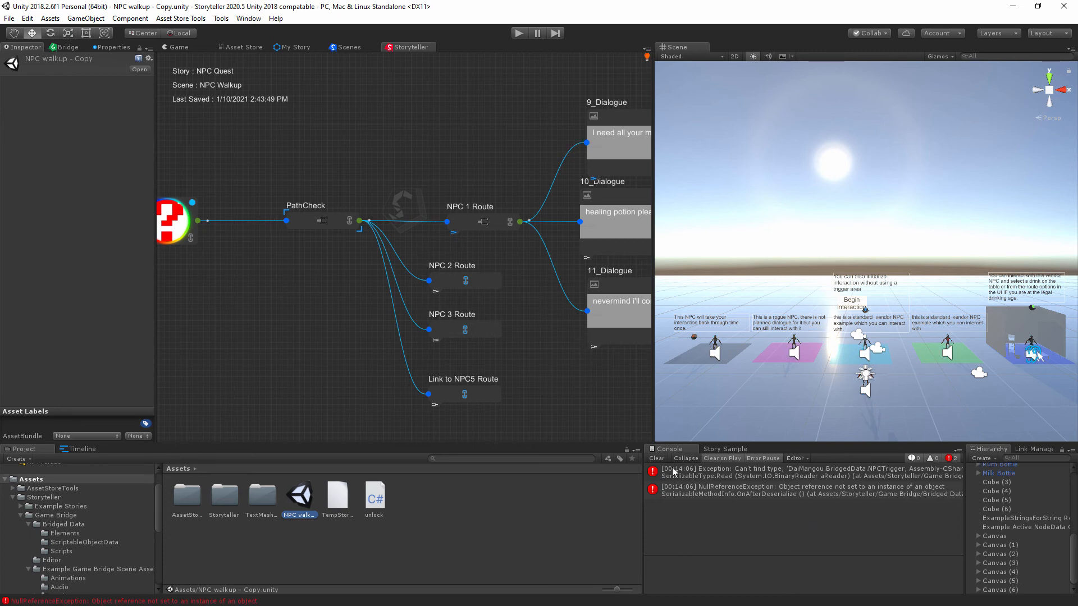
pyautogui.click(656, 458)
# - Create an empty game object and add an Interaction component to it
pyautogui.click(86, 19)
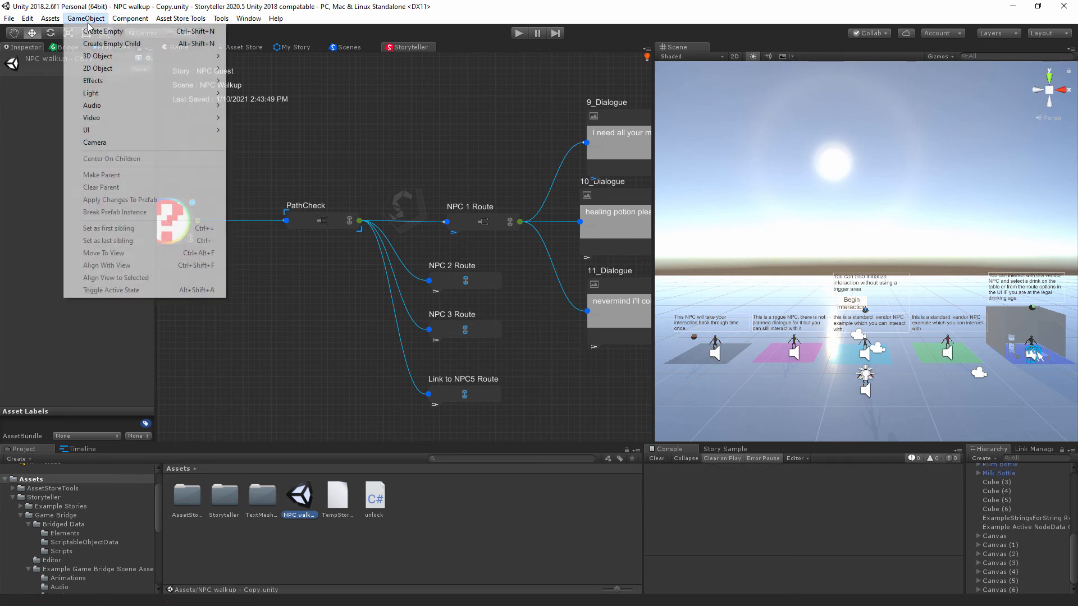
pyautogui.click(92, 31)
pyautogui.click(82, 134)
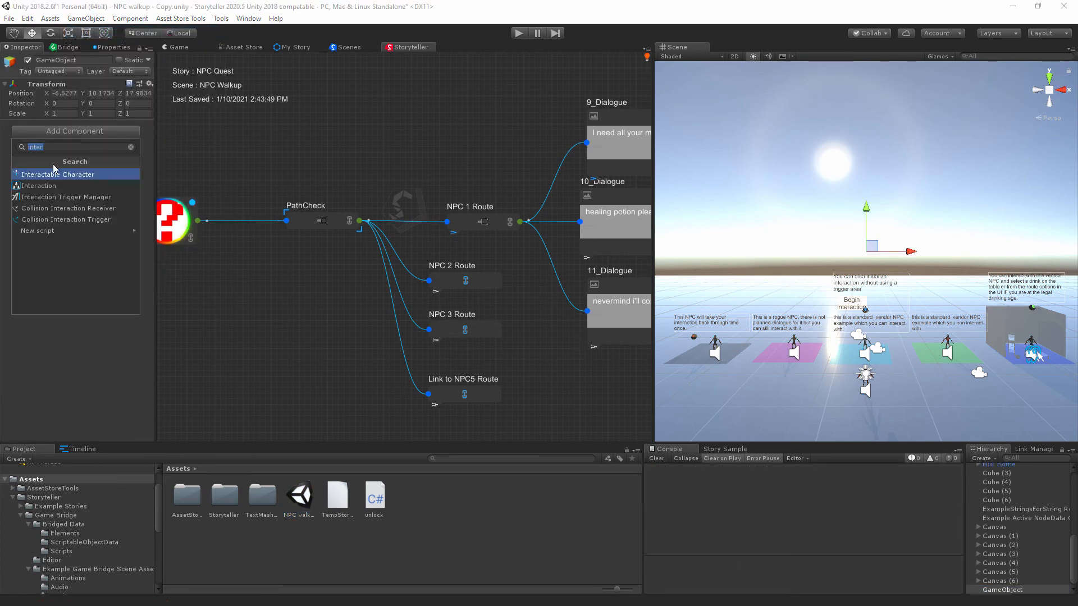
pyautogui.click(35, 189)
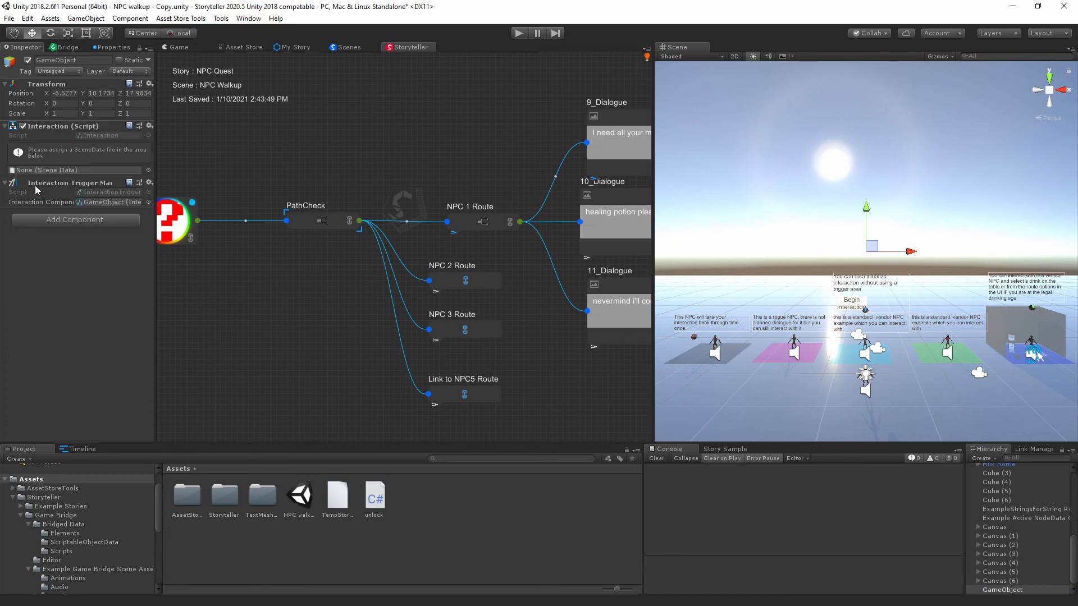
# - Assign the NPC Walkup scene data to the new object's Interaction component
pyautogui.click(148, 170)
pyautogui.click(247, 206)
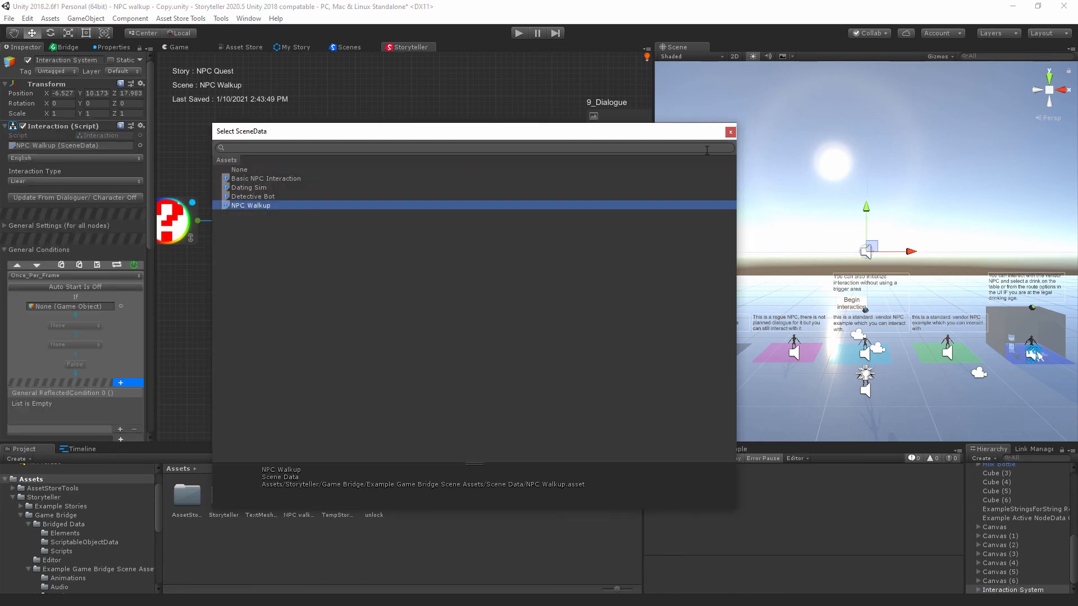
pyautogui.click(732, 132)
# - Turn on Update From Dialoguer/Character for the Interaction component and set the number of characters to 6
pyautogui.click(73, 199)
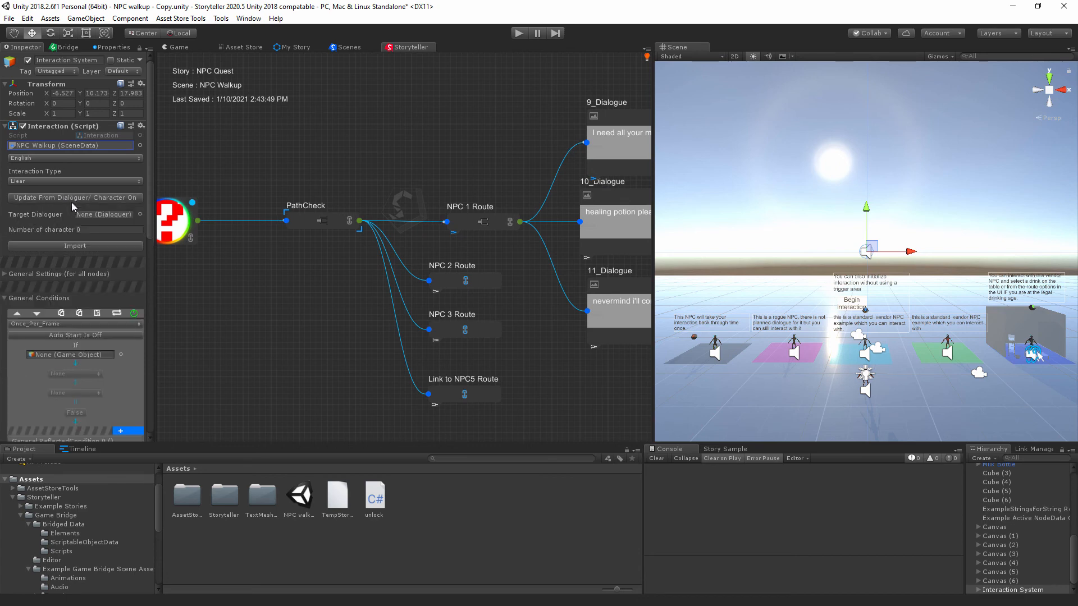
pyautogui.click(103, 230)
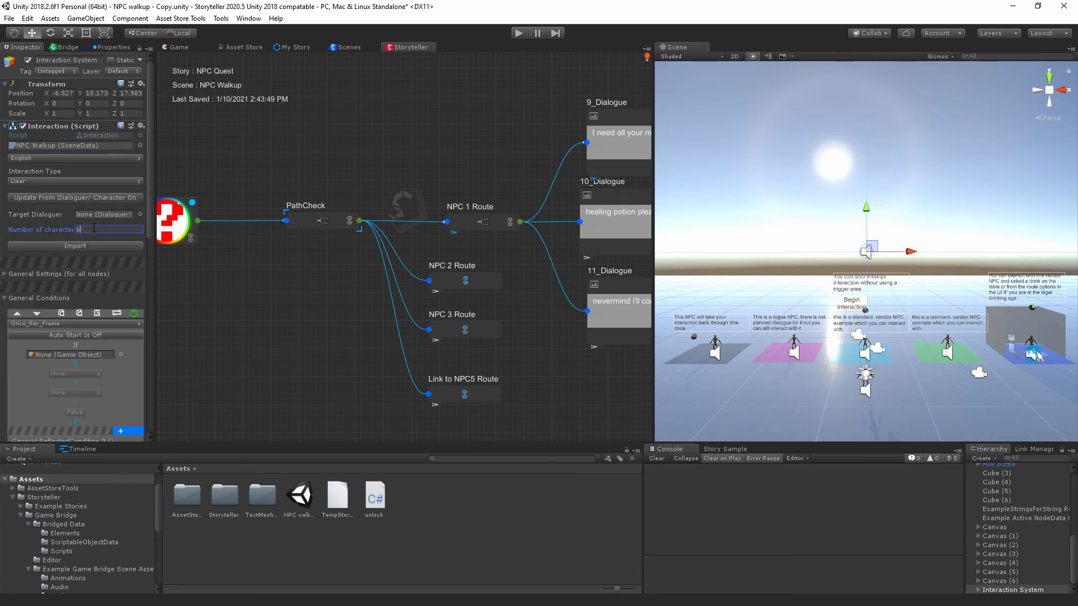
pyautogui.press('Return')
# - Try to assign the Player and NPC 1 to NPC 5 as target characters and import them, and turn off Update From Dialoguer/Character
pyautogui.scroll(5, 997, 543)
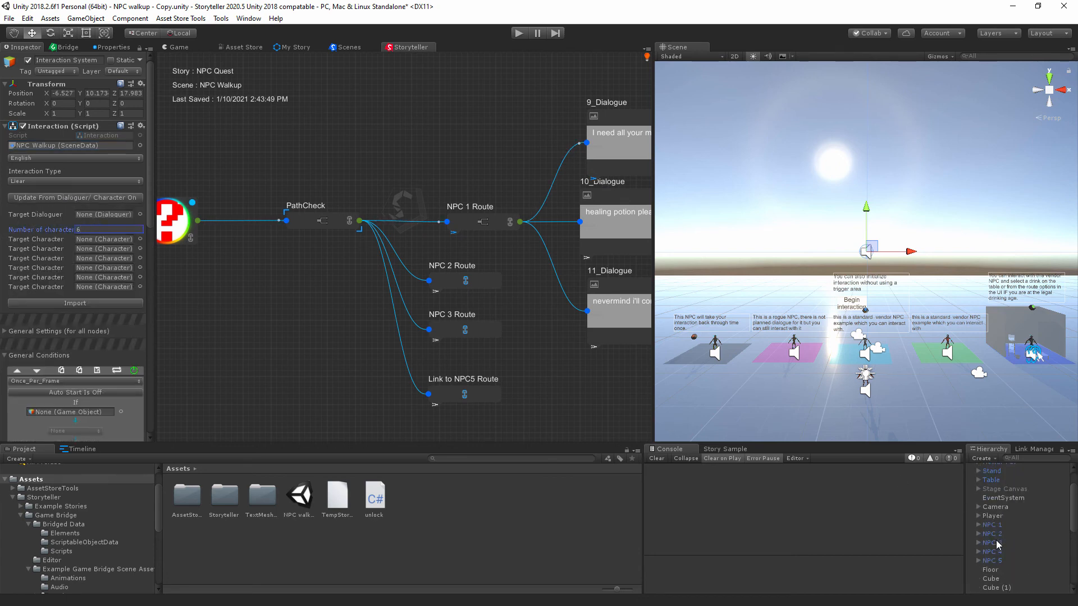
pyautogui.moveTo(992, 516); pyautogui.dragTo(104, 239)
pyautogui.moveTo(989, 526); pyautogui.dragTo(104, 249)
pyautogui.moveTo(991, 534); pyautogui.dragTo(103, 258)
pyautogui.moveTo(1002, 545); pyautogui.dragTo(107, 267)
pyautogui.moveTo(1005, 552); pyautogui.dragTo(107, 277)
pyautogui.moveTo(988, 562); pyautogui.dragTo(117, 288)
pyautogui.click(114, 304)
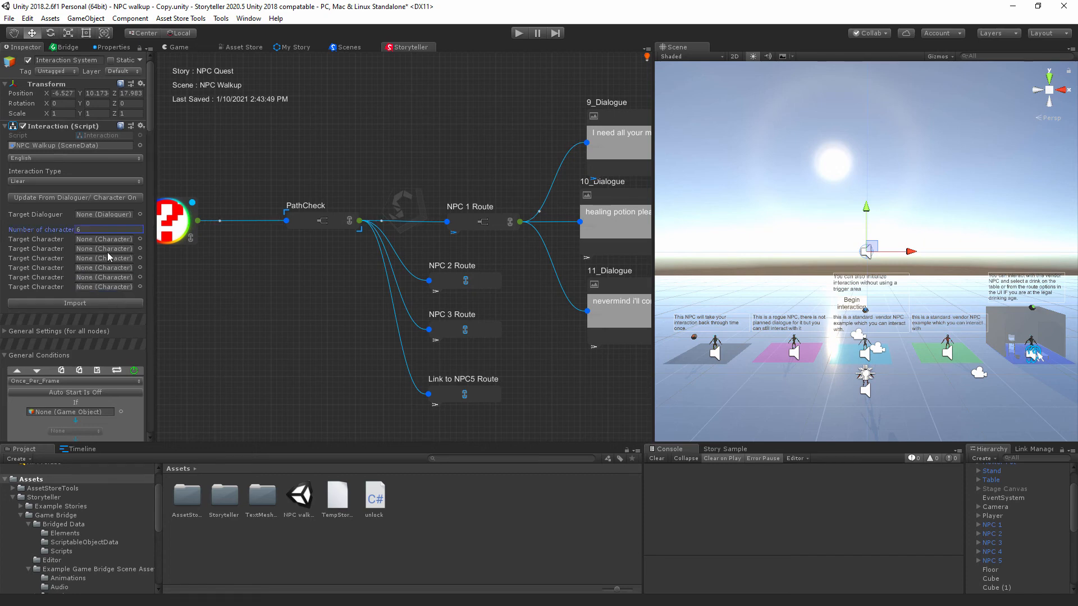
pyautogui.click(34, 197)
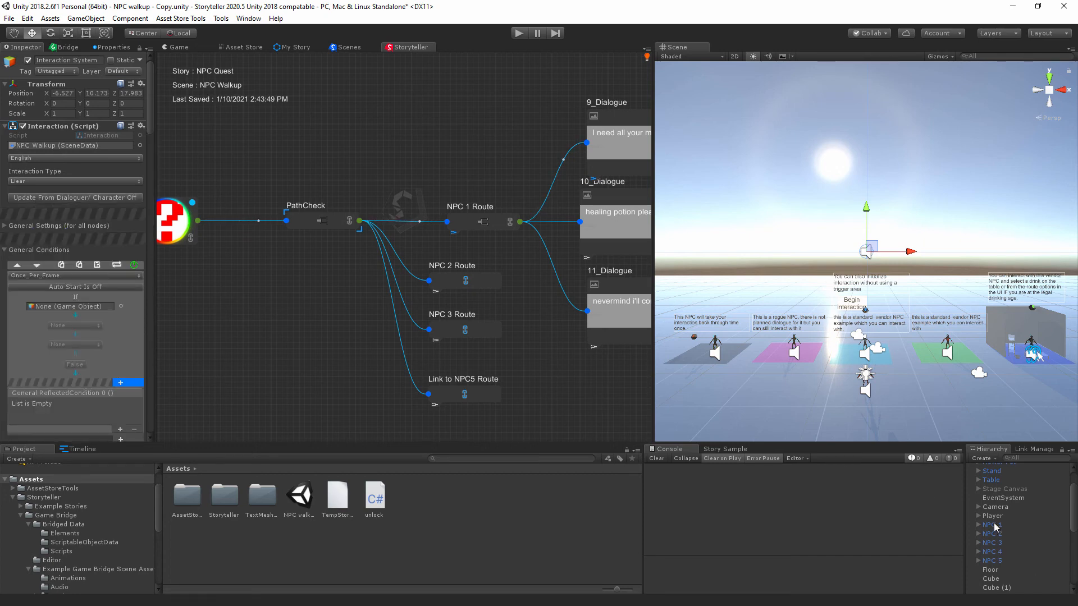
# - Remove the missing script component from the Player and add a Collision Interaction Trigger in its place
pyautogui.click(992, 515)
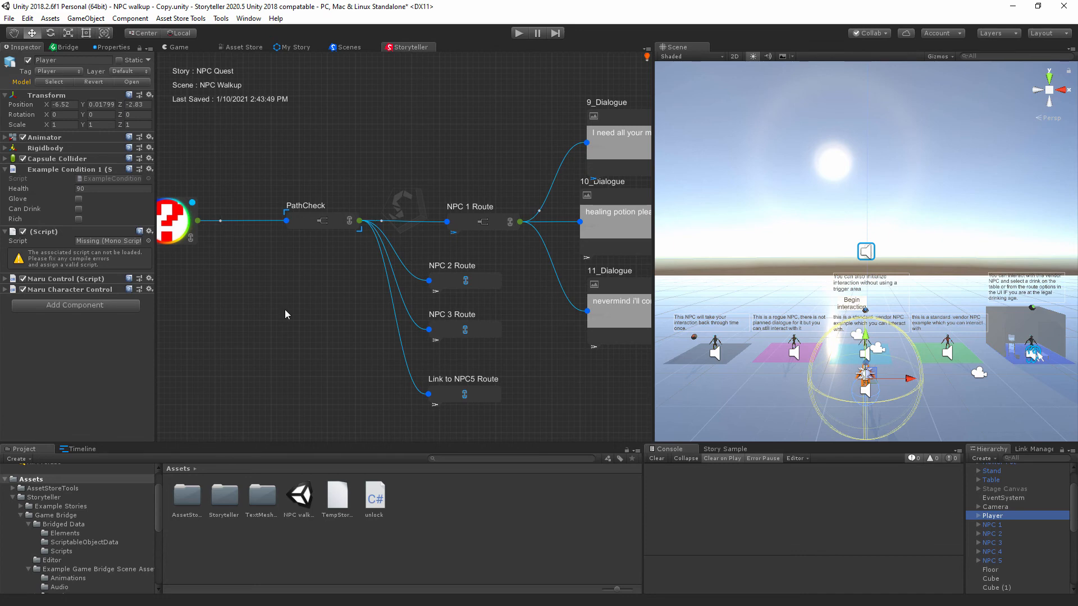
pyautogui.click(150, 235)
pyautogui.click(185, 261)
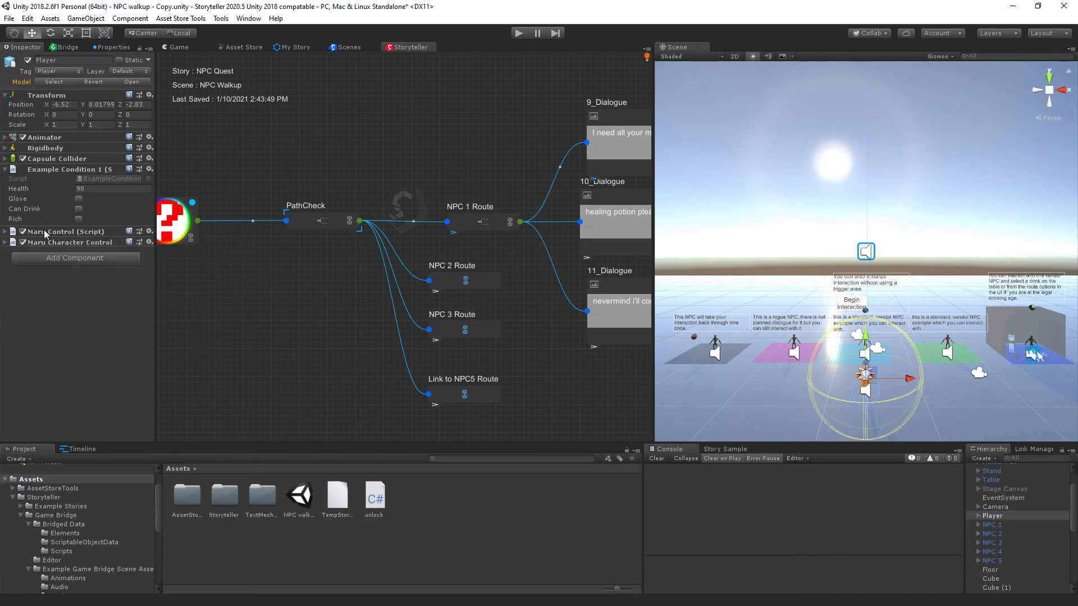
pyautogui.click(53, 259)
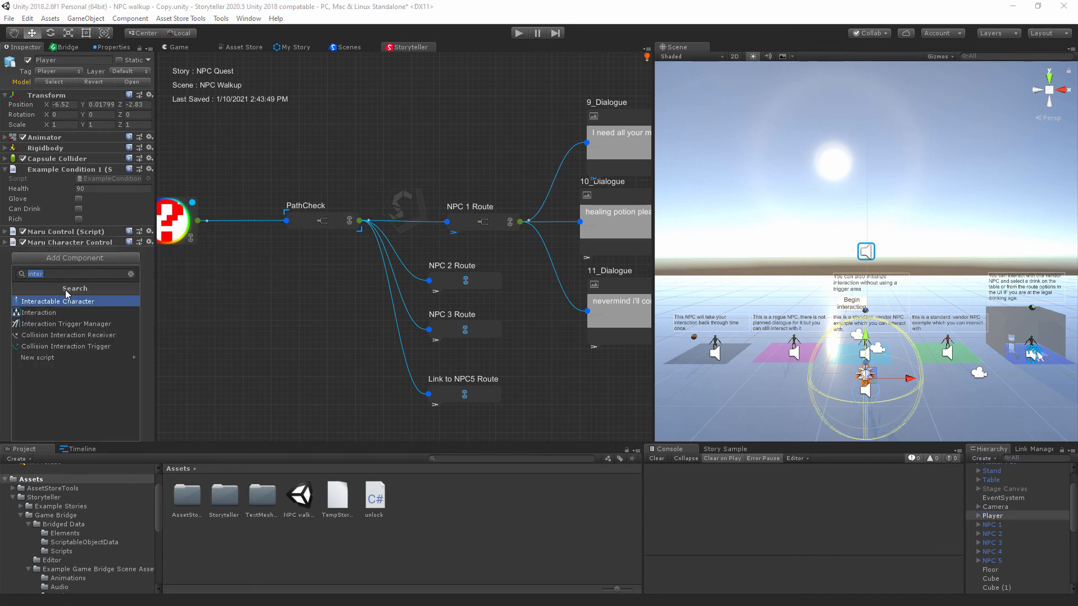
pyautogui.click(94, 346)
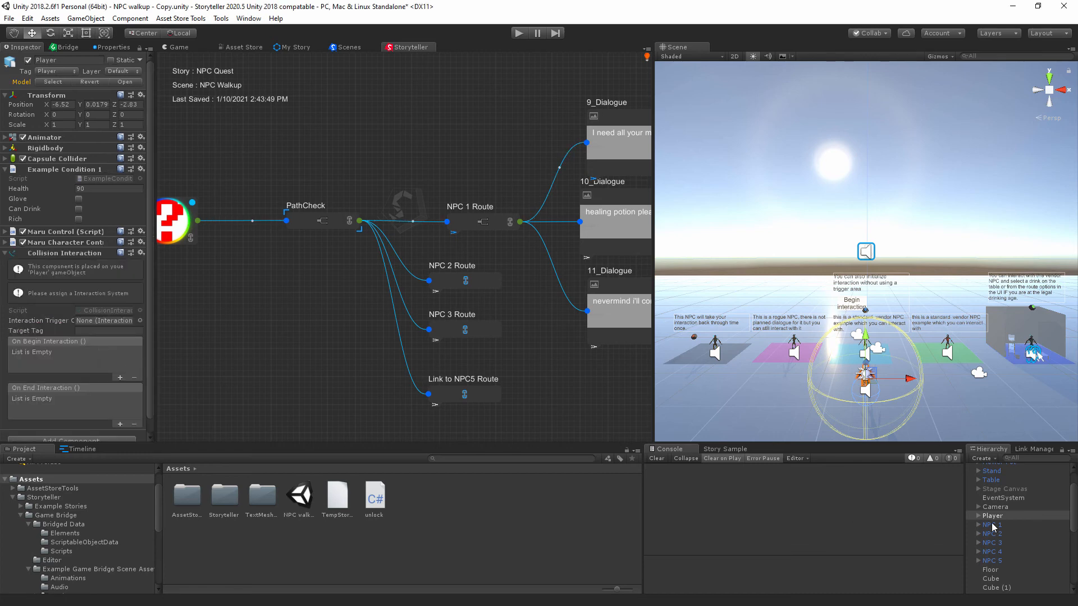
# - Add an Interactable Character component to NPC 1 through NPC 5 together
pyautogui.click(991, 524)
pyautogui.keyDown('shift'); pyautogui.click(996, 560); pyautogui.keyUp('shift')
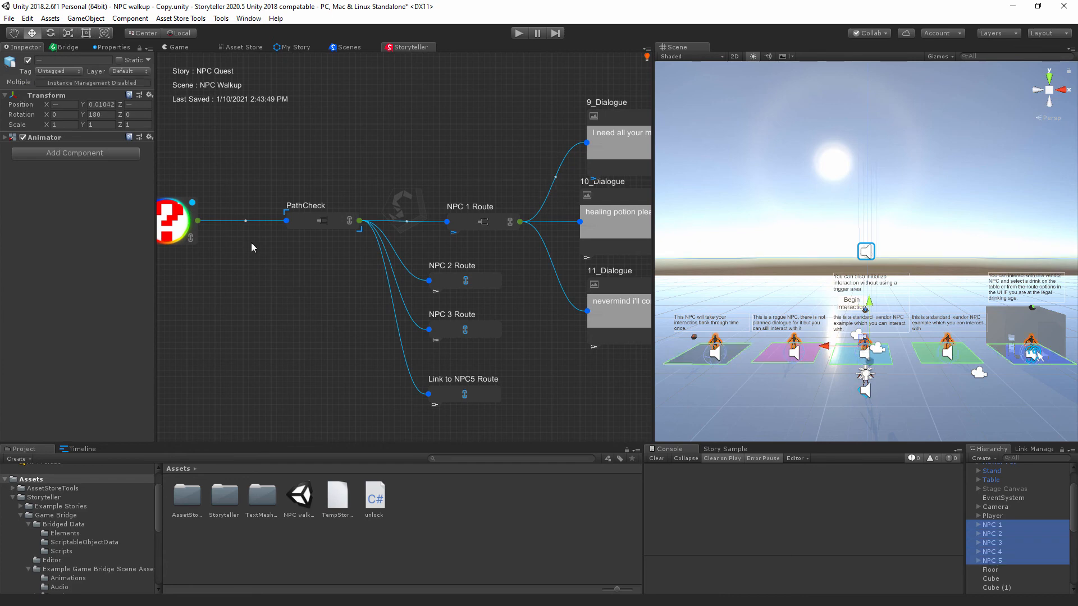
pyautogui.click(103, 155)
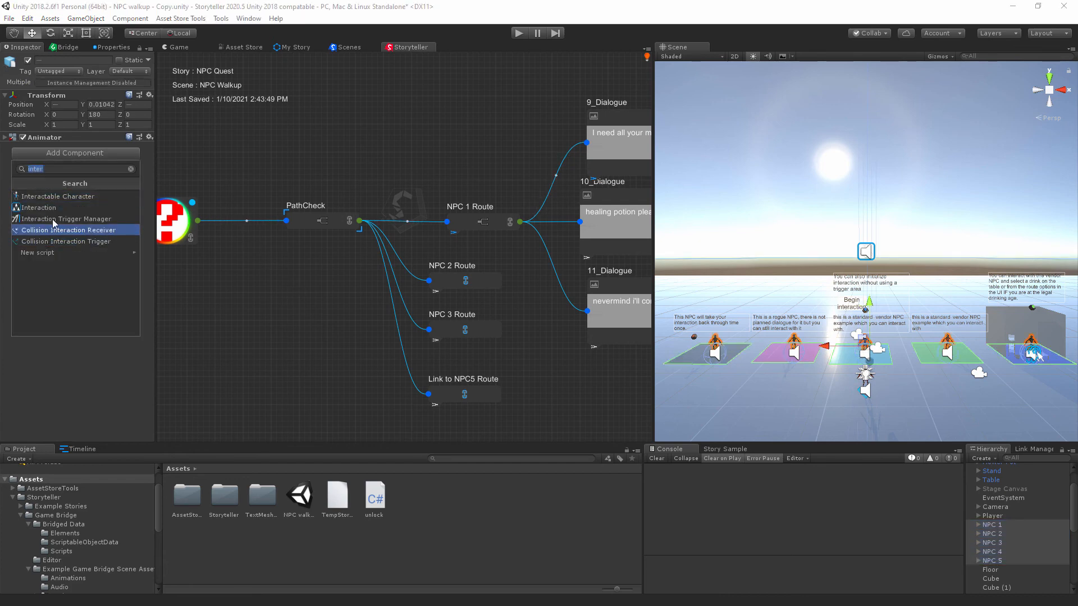
pyautogui.click(64, 197)
# - Add a Collision Interaction Receiver component to the trigger objects of all five NPCs together
pyautogui.click(980, 526)
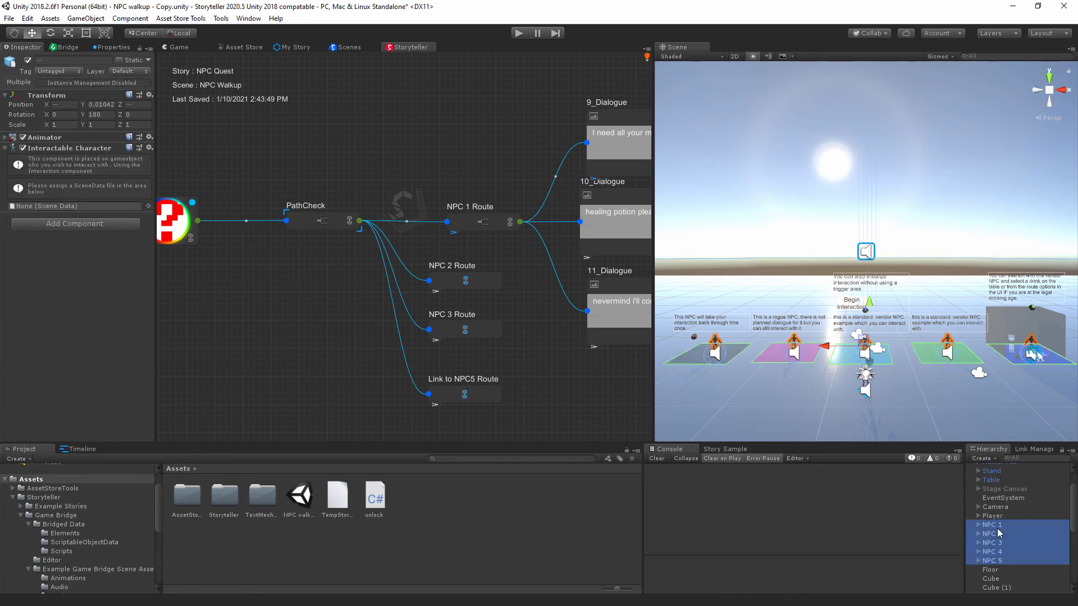
pyautogui.click(978, 553)
pyautogui.click(978, 543)
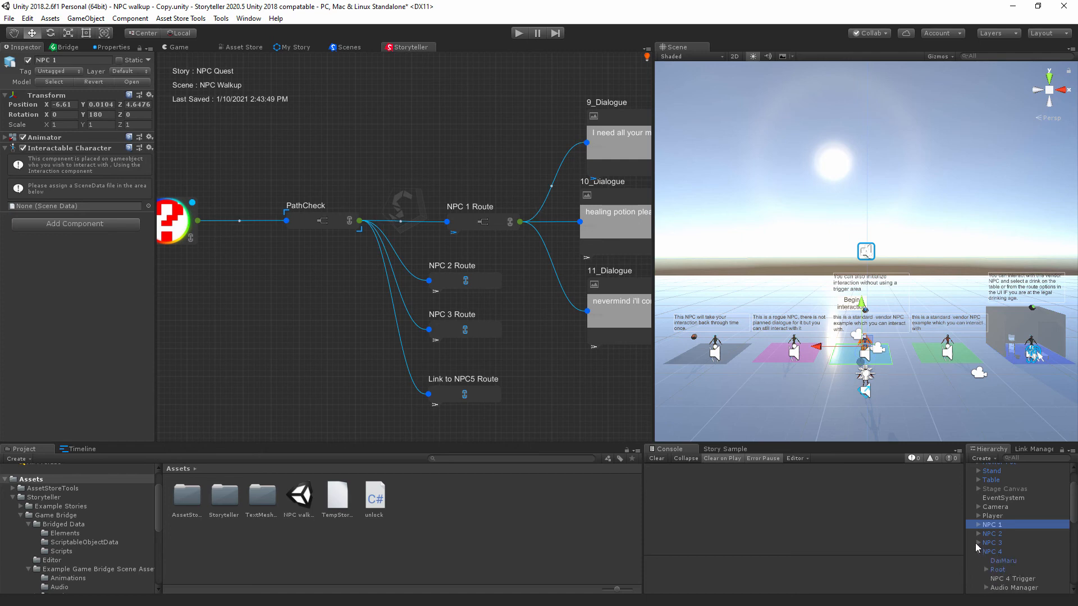
pyautogui.click(978, 525)
pyautogui.click(1017, 551)
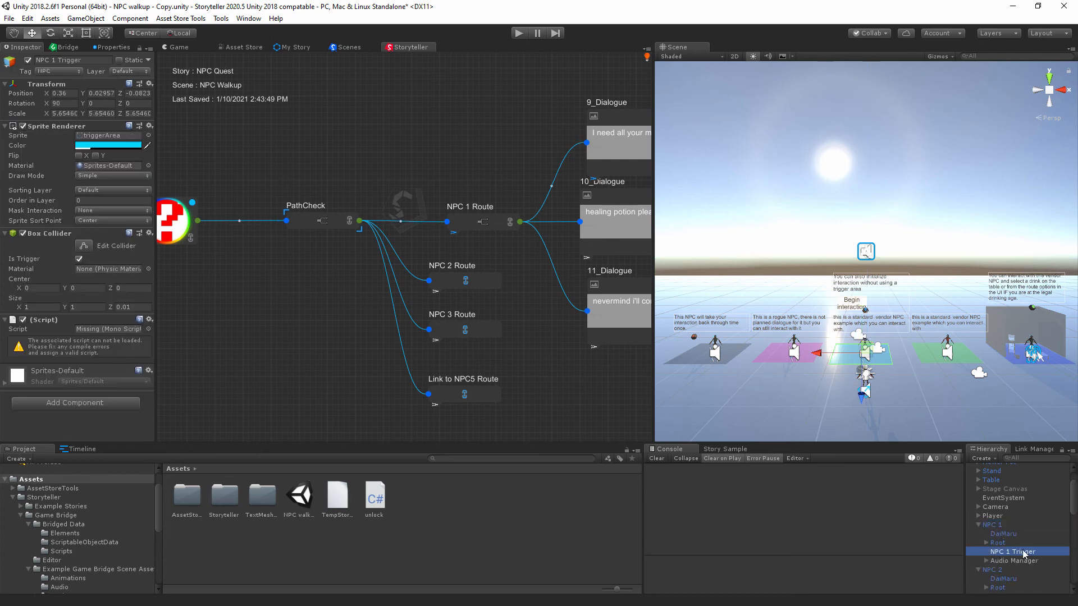
pyautogui.scroll(-5, 1043, 516)
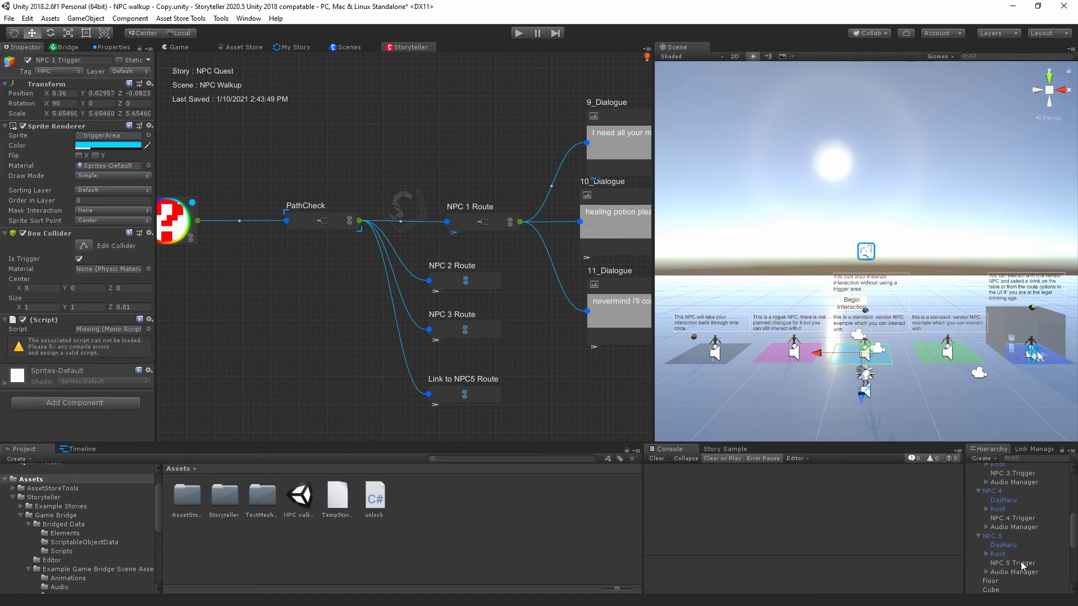
pyautogui.keyDown('ctrl'); pyautogui.click(1021, 563); pyautogui.keyUp('ctrl')
pyautogui.keyDown('ctrl'); pyautogui.click(1023, 518); pyautogui.keyUp('ctrl')
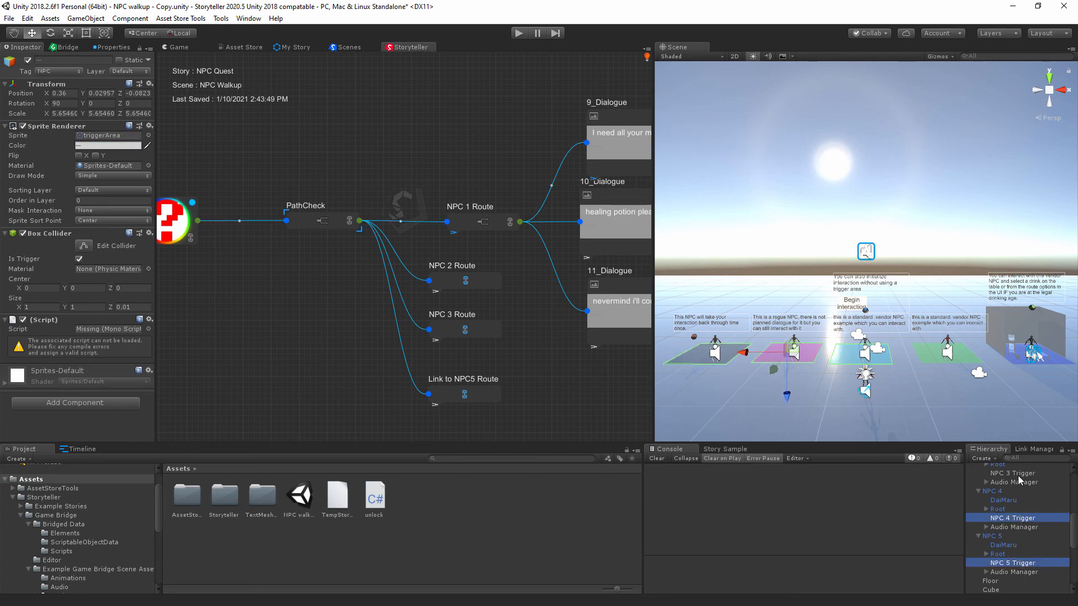
pyautogui.keyDown('ctrl'); pyautogui.click(1021, 474); pyautogui.keyUp('ctrl')
pyautogui.scroll(3, 1029, 517)
pyautogui.keyDown('ctrl'); pyautogui.click(1021, 529); pyautogui.keyUp('ctrl')
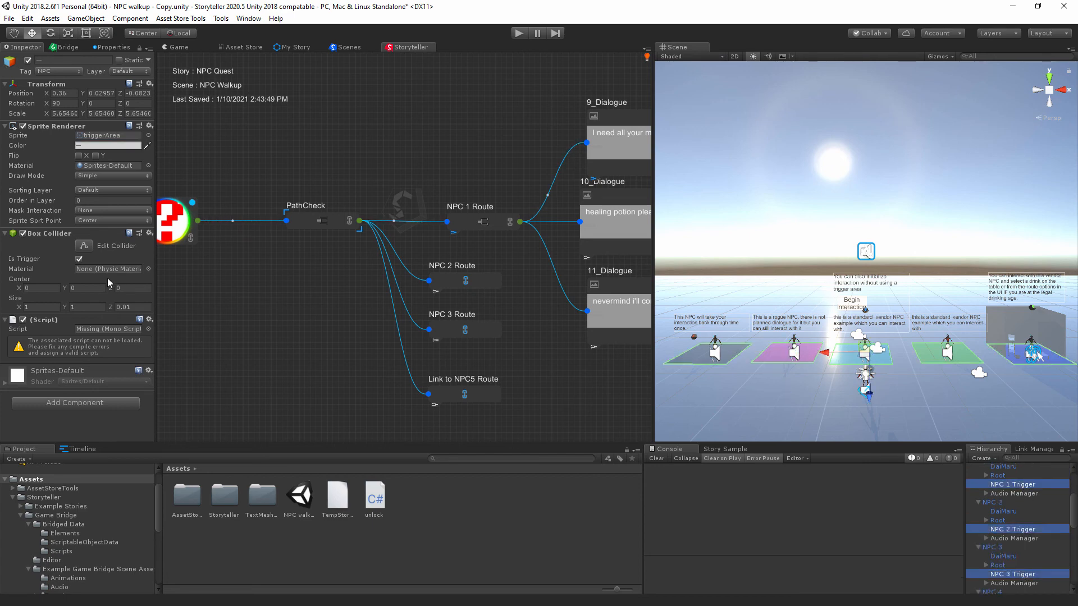
pyautogui.click(98, 403)
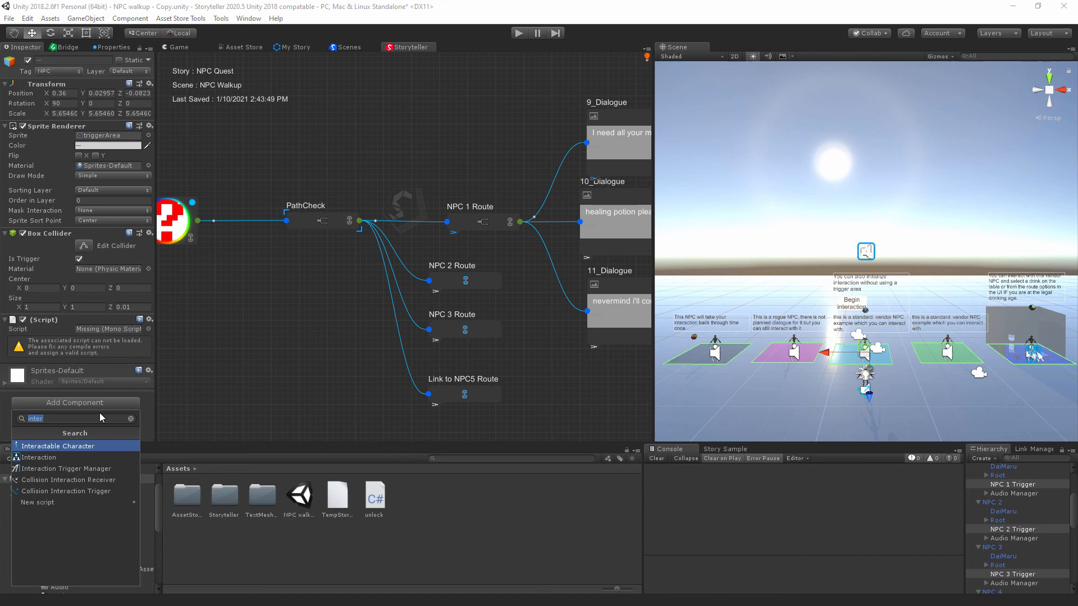
pyautogui.click(106, 483)
# - Remove the missing script component from the five NPC triggers and collapse the NPC entries in the hierarchy
pyautogui.click(137, 320)
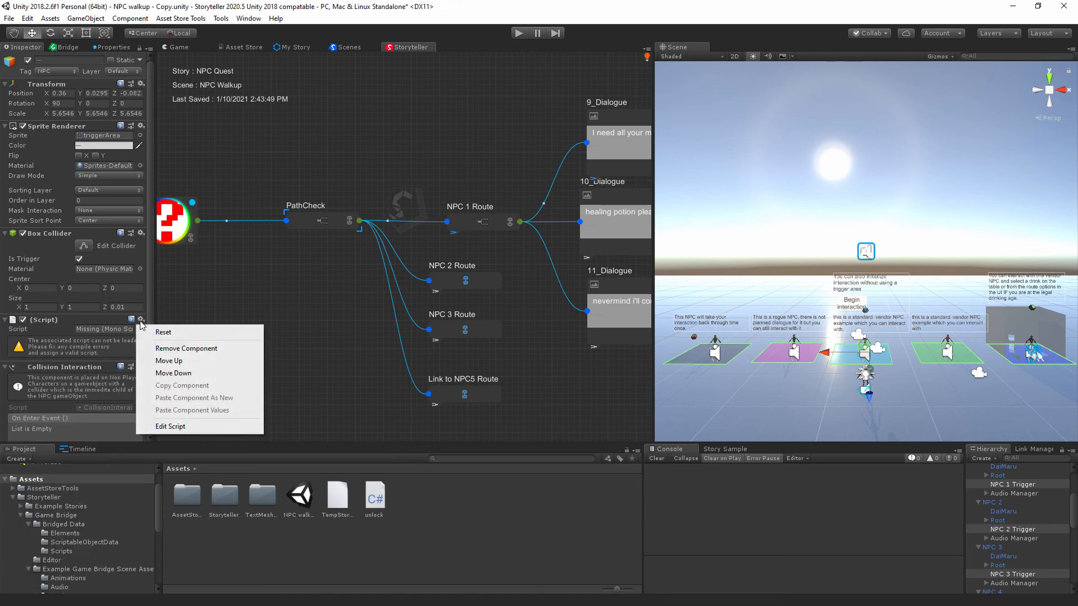
pyautogui.click(185, 346)
pyautogui.scroll(-3, 112, 371)
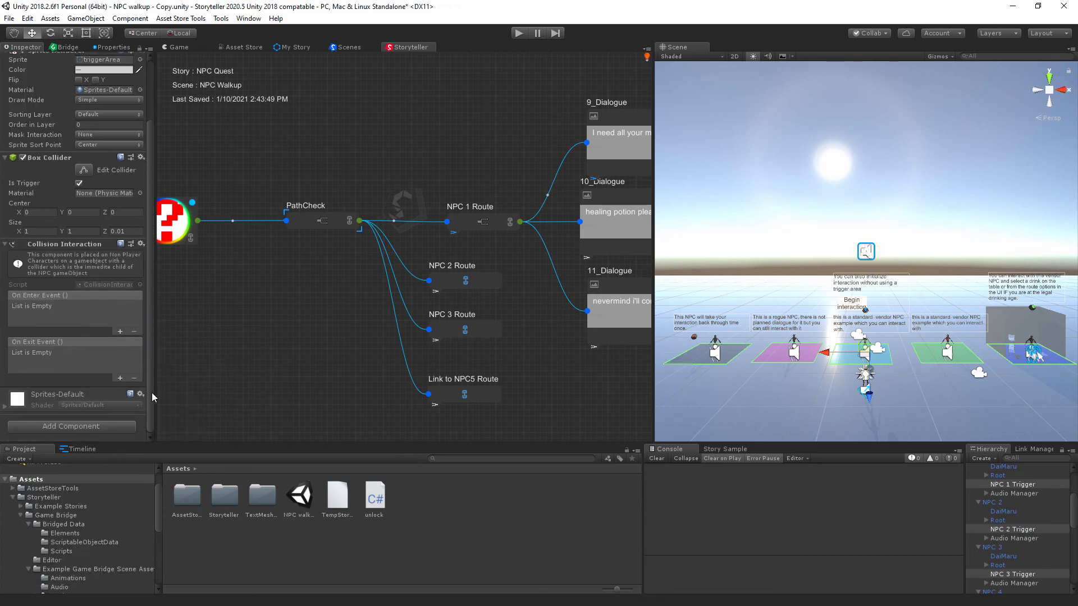
pyautogui.scroll(3, 997, 517)
pyautogui.click(979, 525)
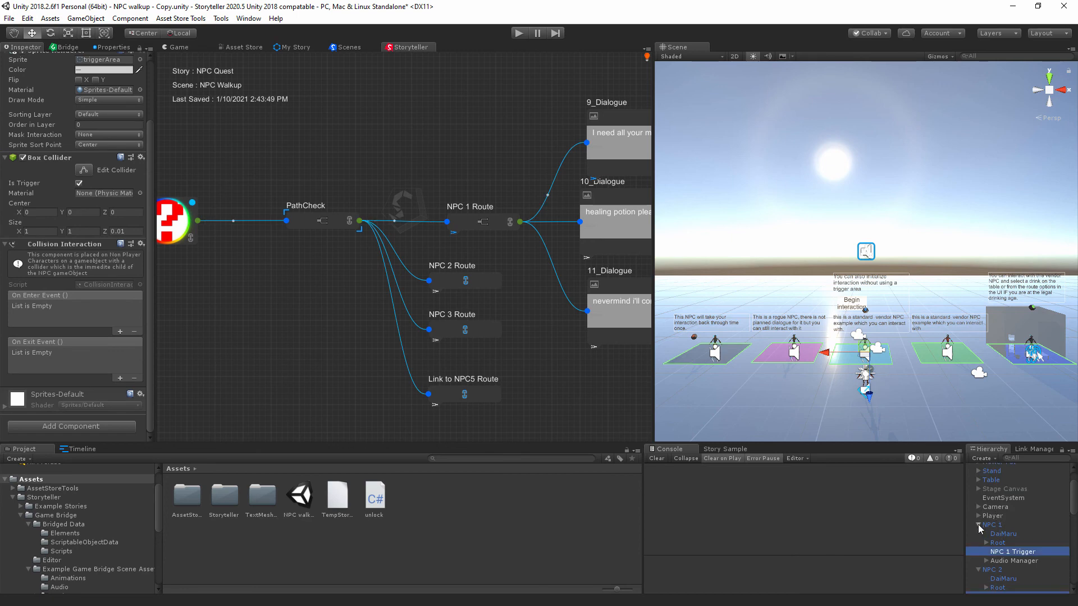
pyautogui.click(979, 533)
pyautogui.click(979, 543)
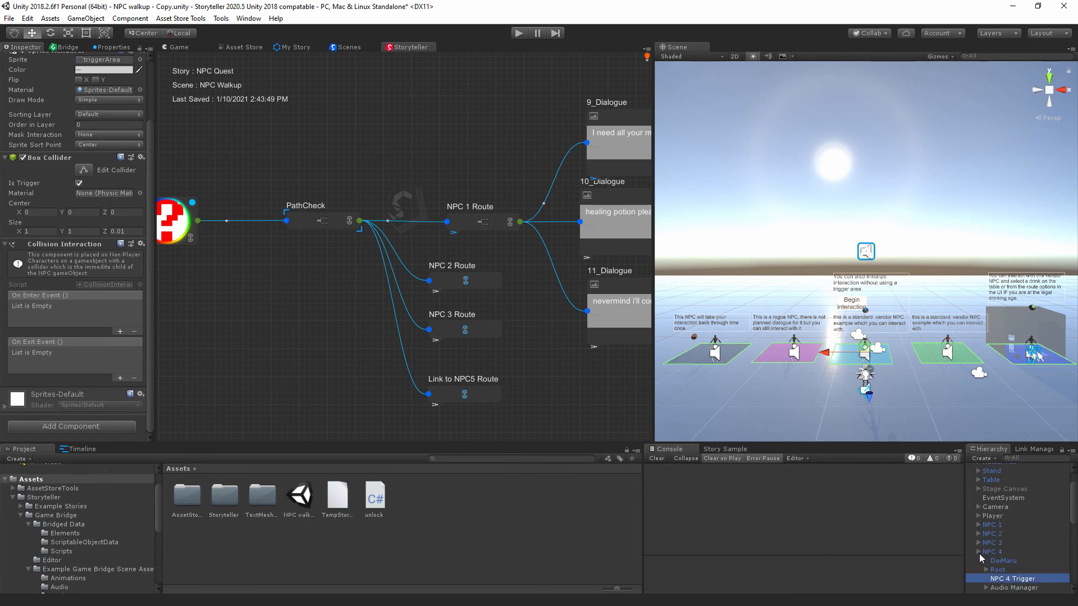
pyautogui.click(979, 553)
# - Assign the NPC Walkup scene data to NPC 1's Interactable Character component and choose NPC 1 as its character
pyautogui.click(996, 525)
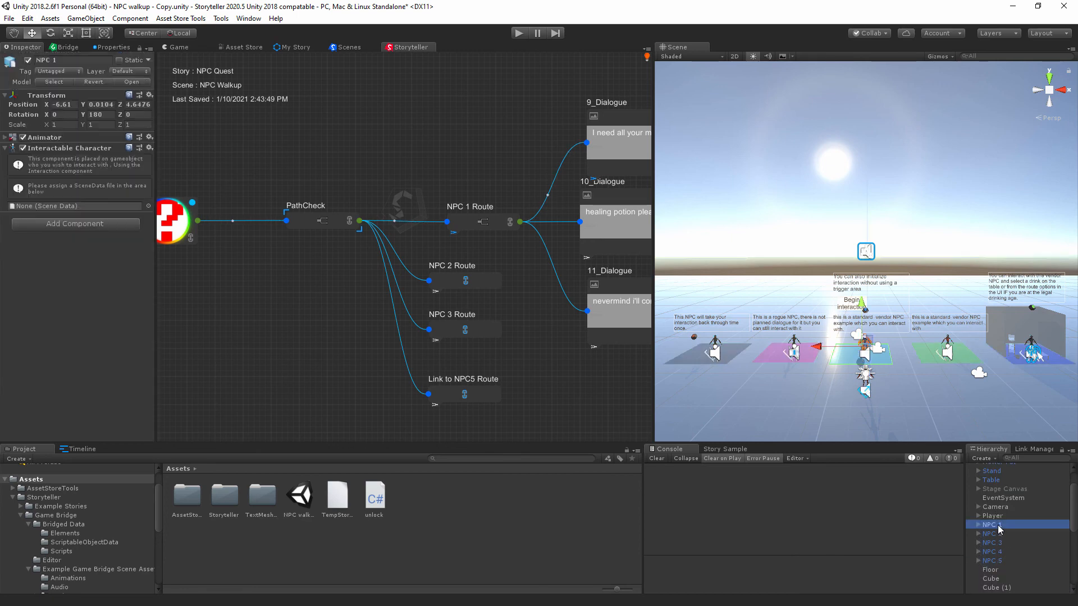
pyautogui.click(149, 207)
pyautogui.click(247, 206)
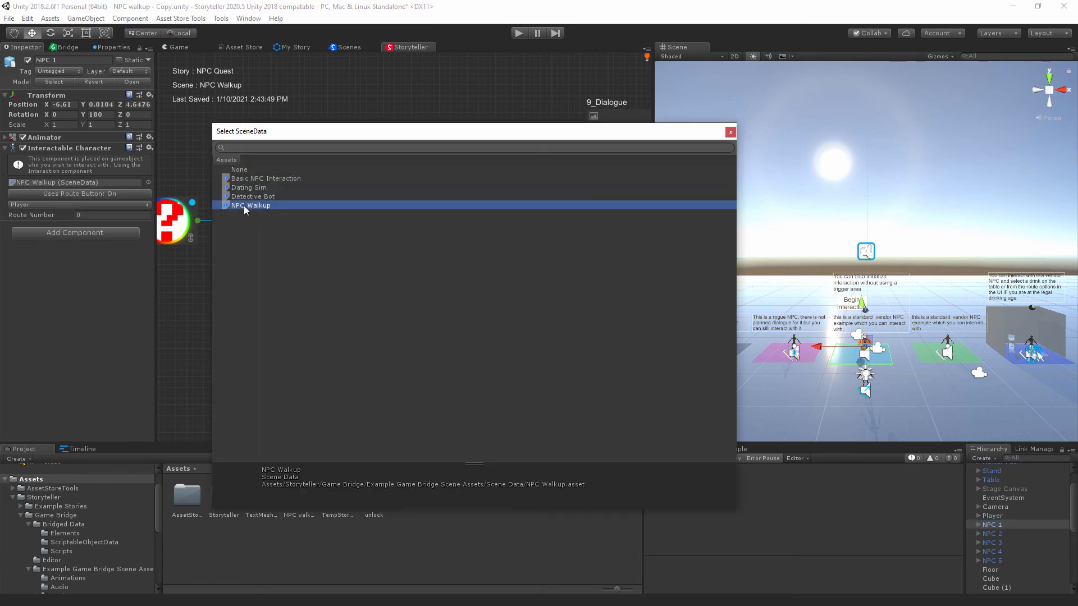
pyautogui.click(730, 133)
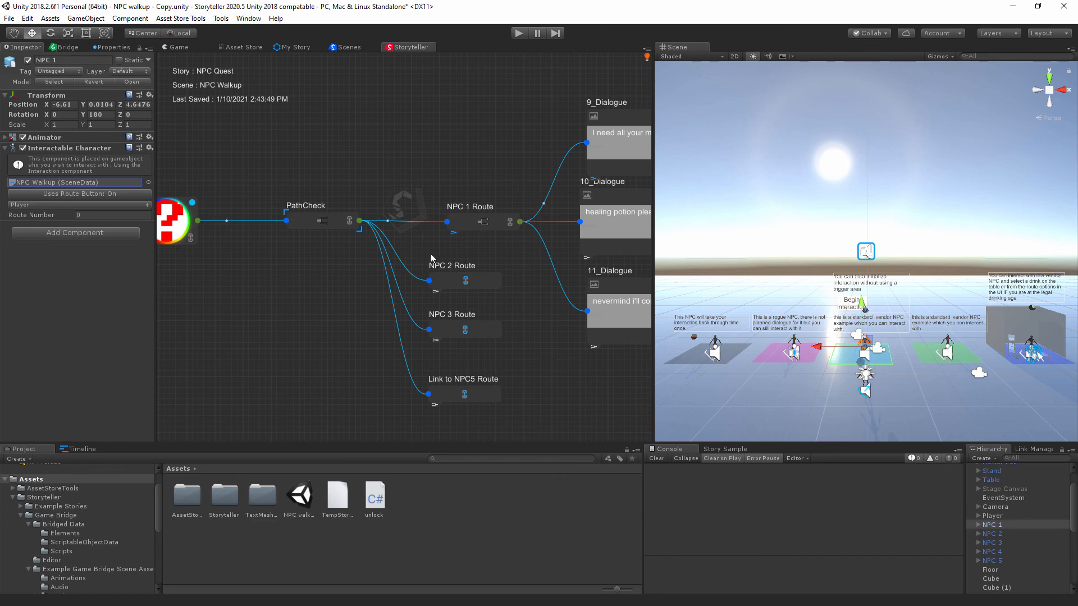
pyautogui.click(44, 205)
pyautogui.click(39, 277)
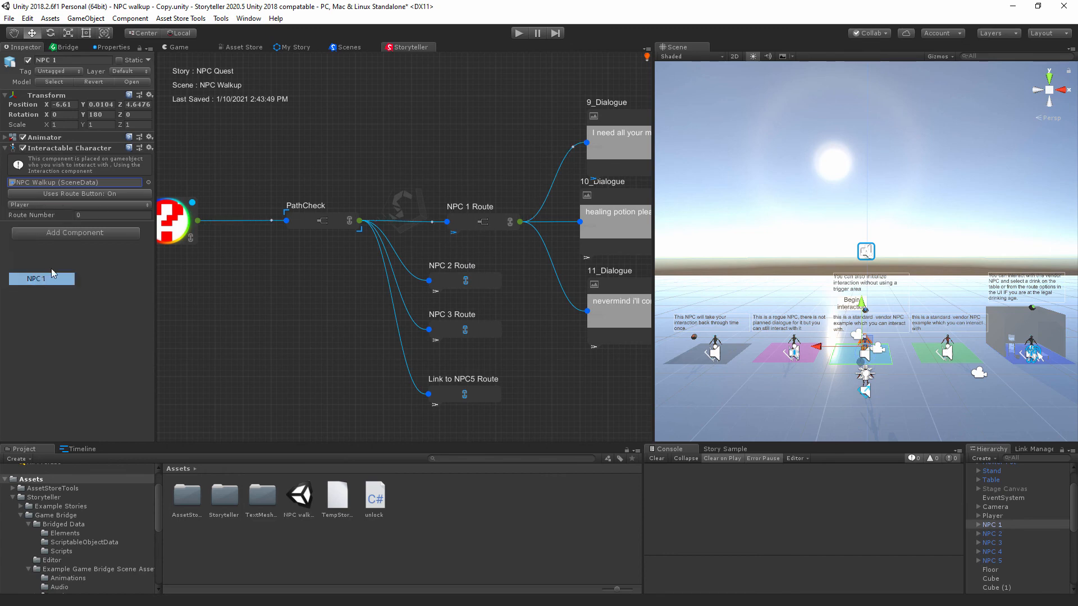
# - Assign the NPC Walkup scene data to NPC 2's Interactable Character component, with route number 1 and NPC 2 as its character
pyautogui.click(995, 533)
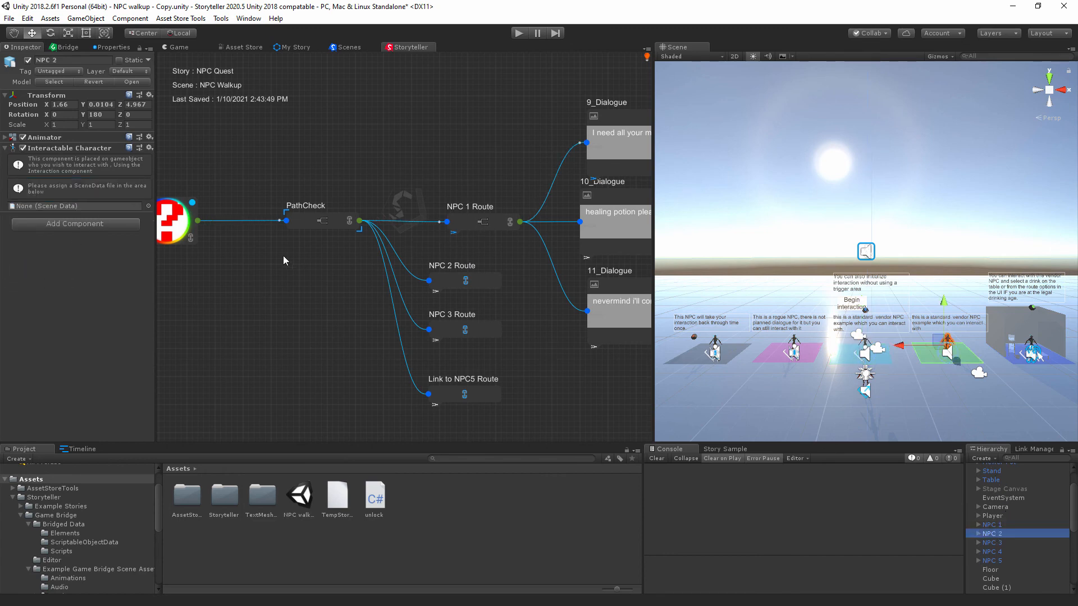
pyautogui.click(148, 206)
pyautogui.click(249, 210)
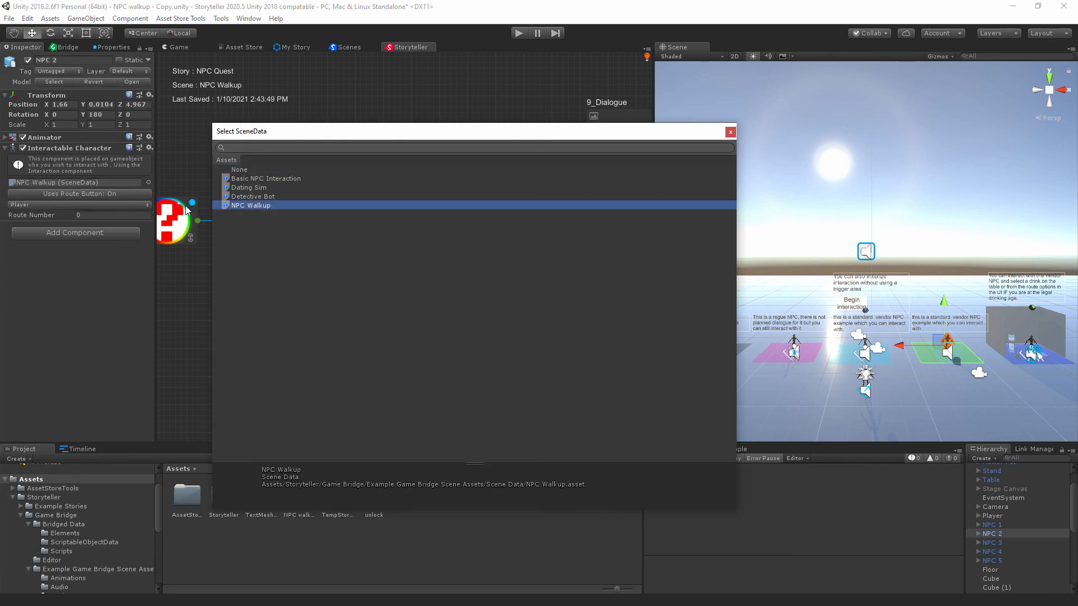
pyautogui.click(96, 216)
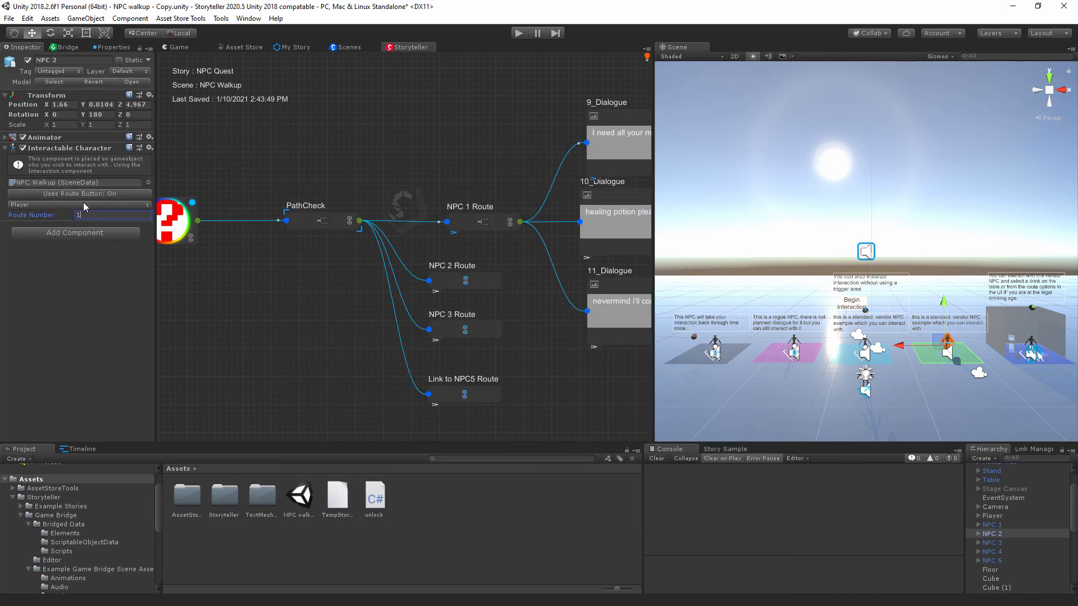
pyautogui.click(84, 207)
pyautogui.click(33, 236)
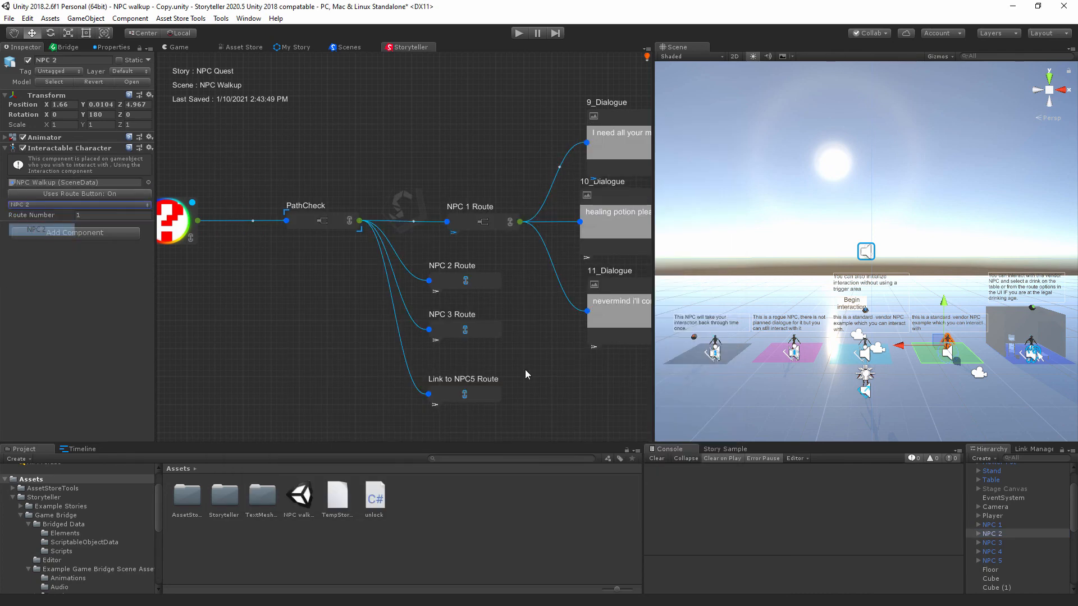
# - Assign the NPC Walkup scene data to NPC 3's Interactable Character component, set its route number to 2 and choose its character
pyautogui.click(992, 543)
pyautogui.click(148, 206)
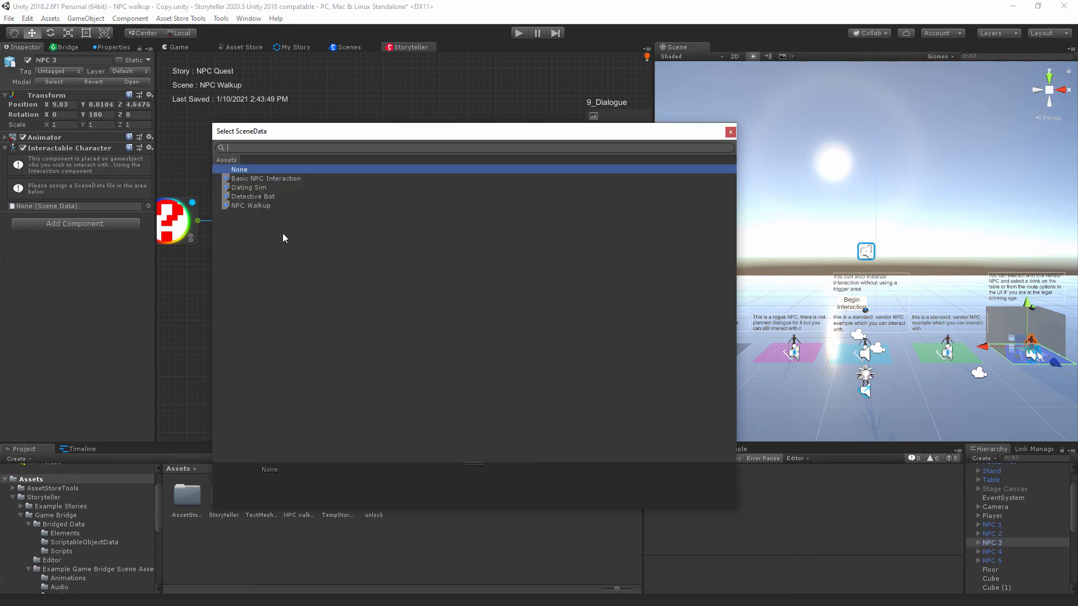
pyautogui.click(251, 206)
pyautogui.click(96, 214)
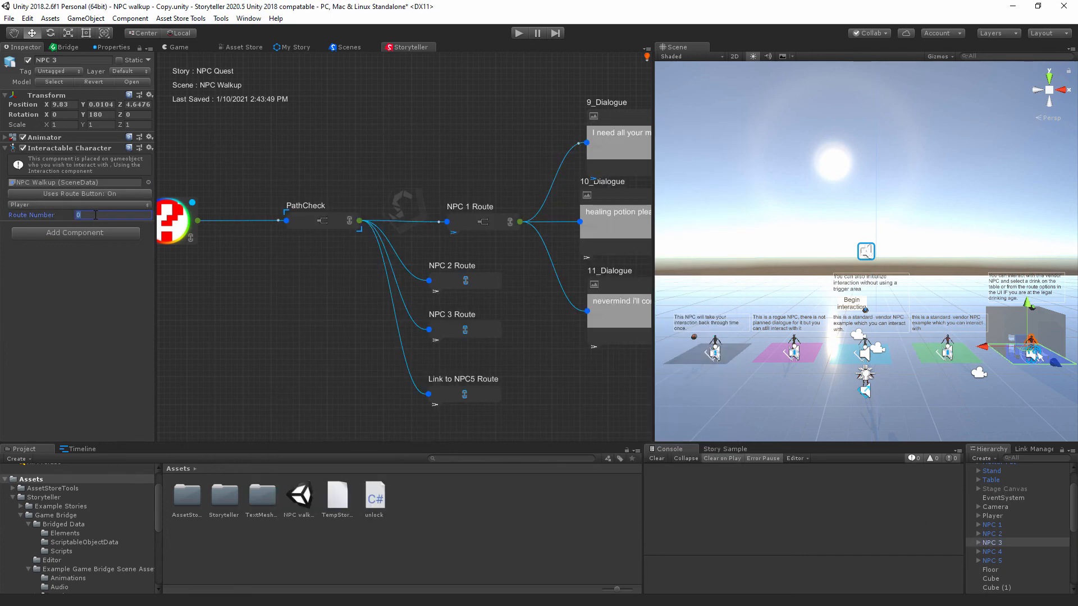
pyautogui.click(88, 206)
pyautogui.click(34, 241)
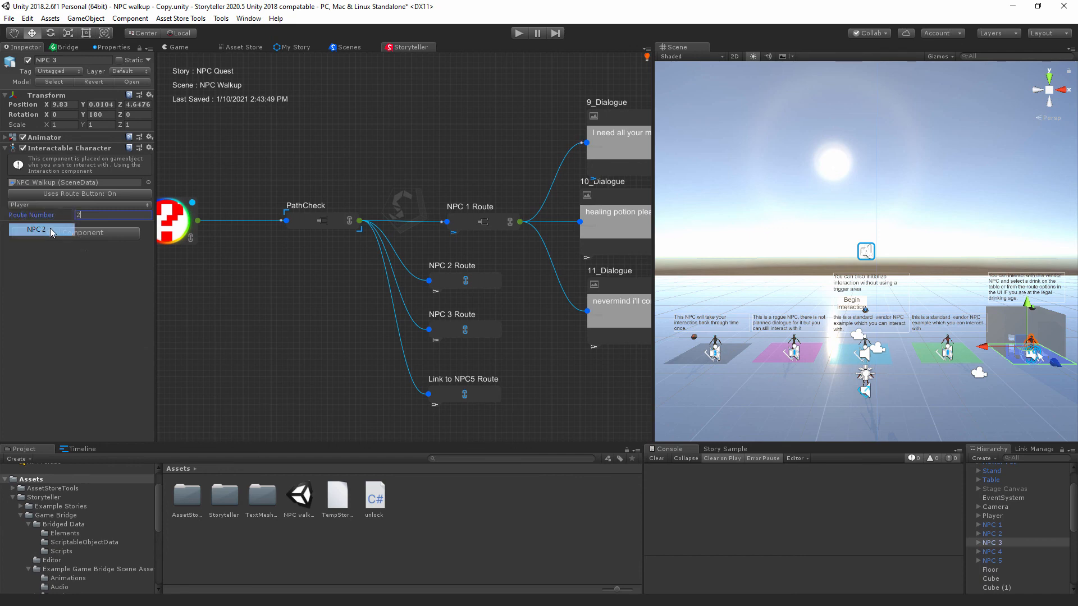
# - Assign the NPC Walkup scene data to NPC 4's Interactable Character component and switch off its route use
pyautogui.click(990, 552)
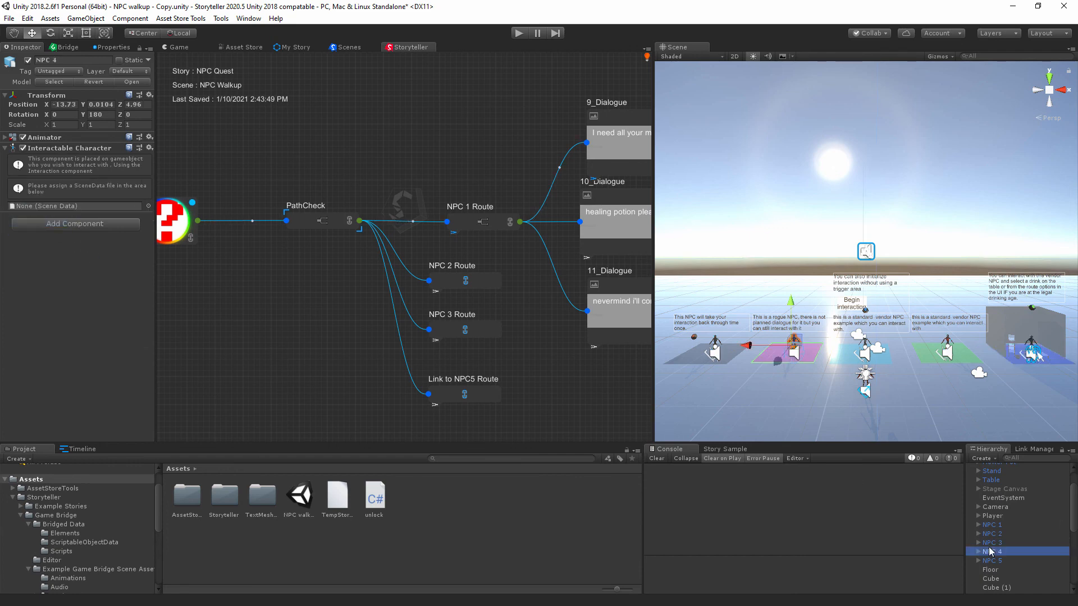
pyautogui.click(148, 206)
pyautogui.click(264, 207)
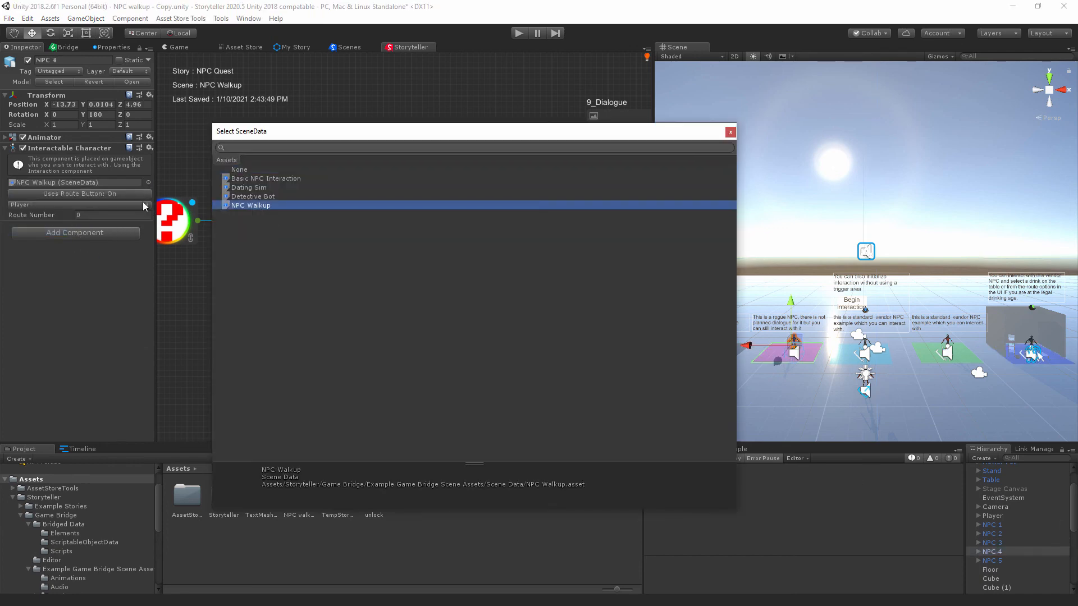
pyautogui.click(121, 194)
# - Assign the NPC Walkup scene data to NPC 5's Interactable Character component, with route number 3 and NPC 5 as its character
pyautogui.click(992, 561)
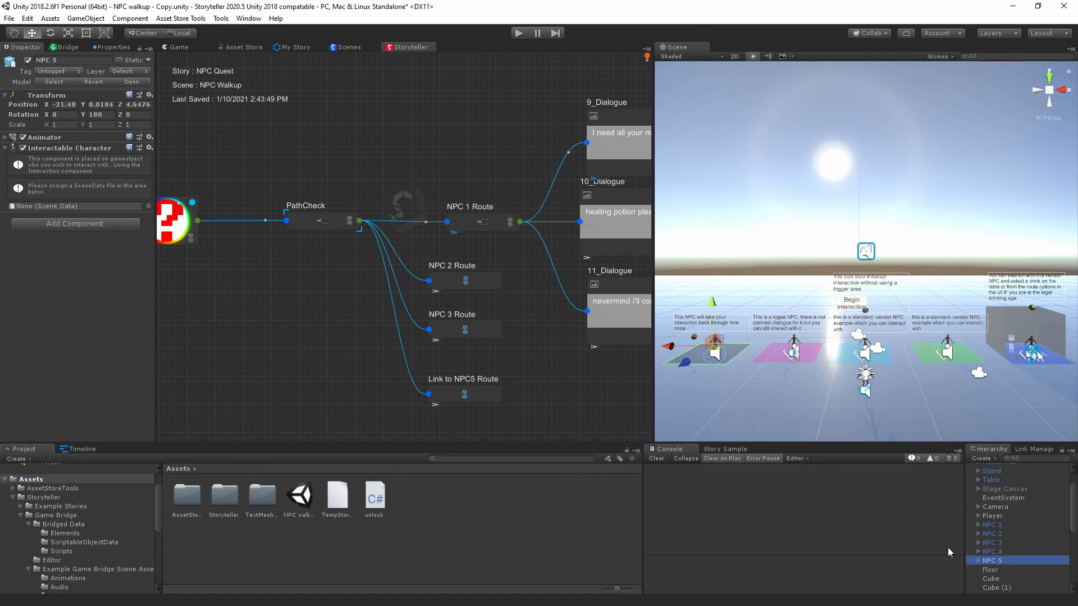
pyautogui.click(148, 206)
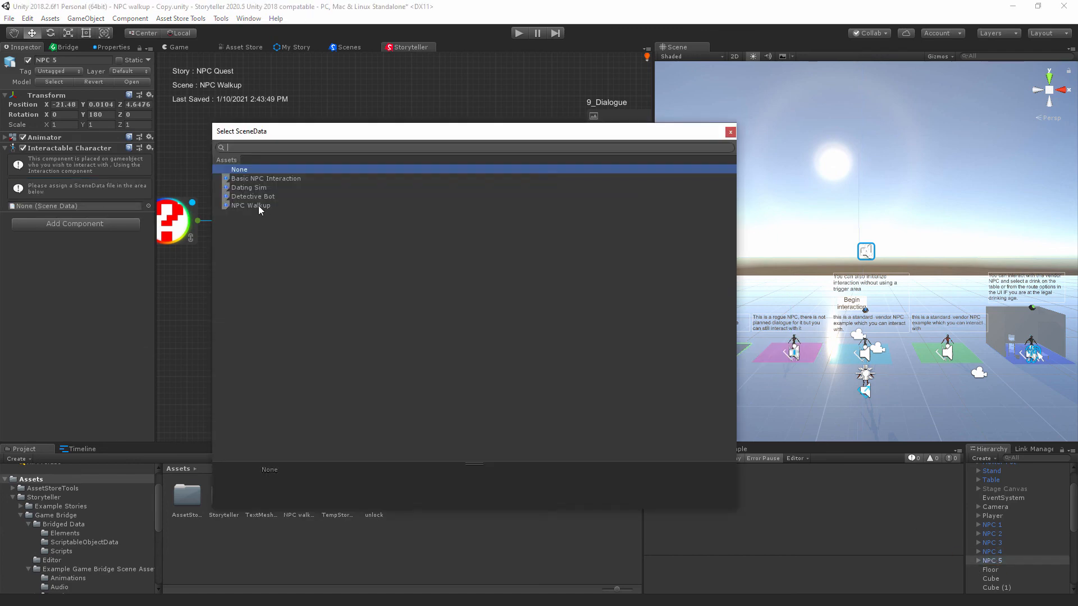
pyautogui.click(208, 206)
pyautogui.click(93, 217)
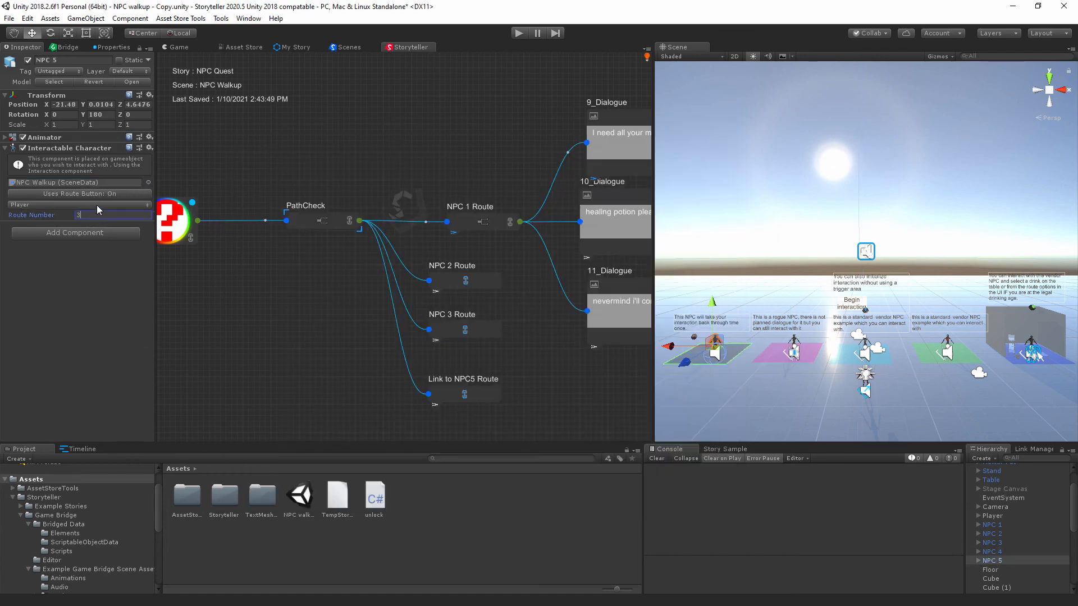
pyautogui.click(98, 206)
pyautogui.click(25, 274)
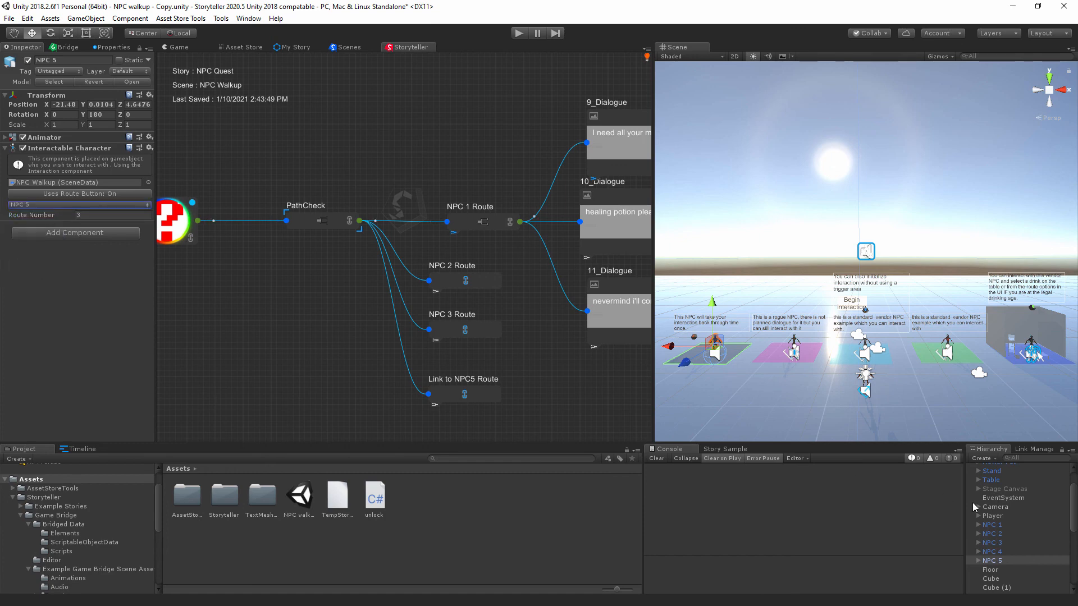
pyautogui.click(1000, 552)
pyautogui.click(996, 543)
pyautogui.click(995, 534)
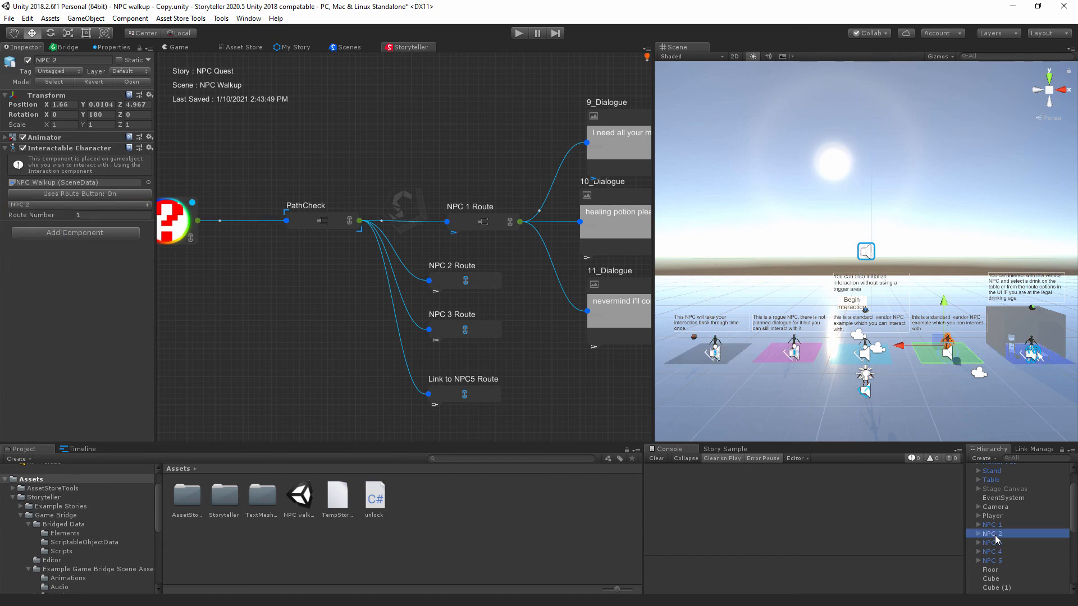
# - Set the Player's collision interaction target tag to NPC and assign the Interaction System object to its interaction reference
pyautogui.click(996, 517)
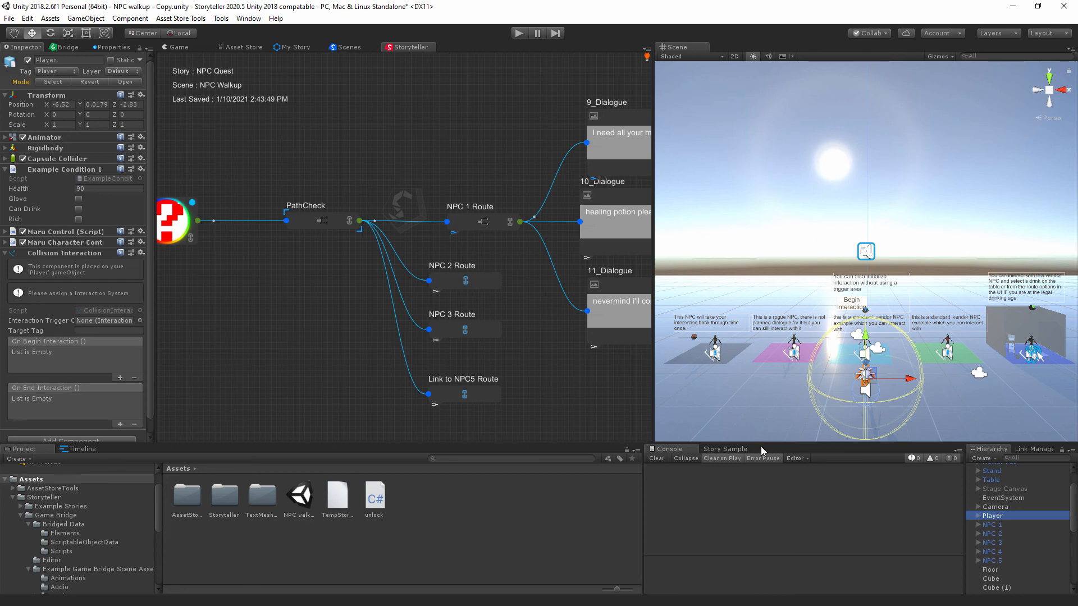
pyautogui.click(123, 331)
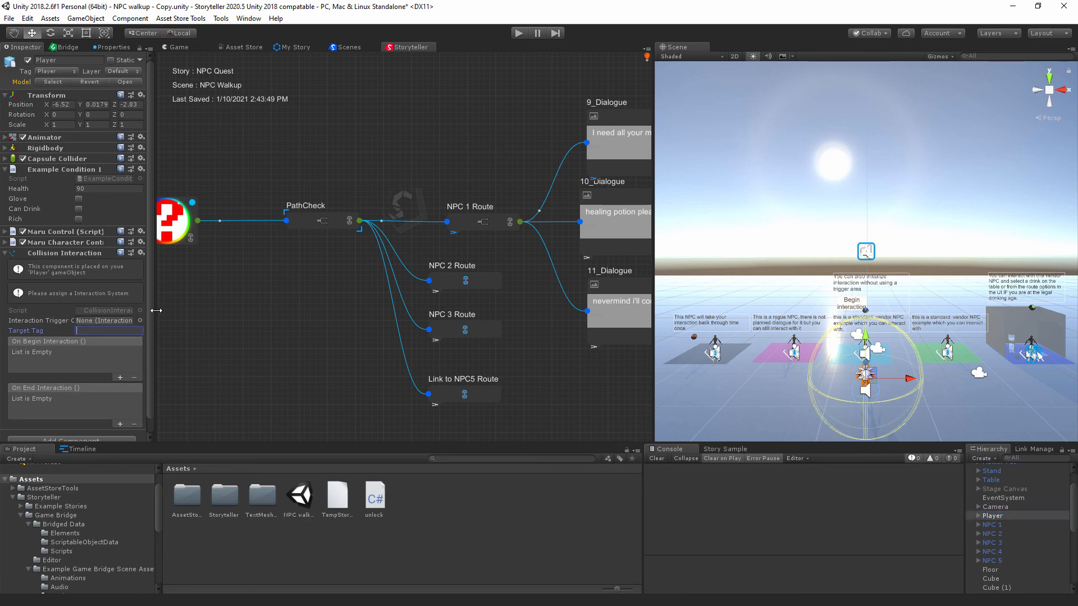
pyautogui.write('NPC')
pyautogui.scroll(-5, 1039, 562)
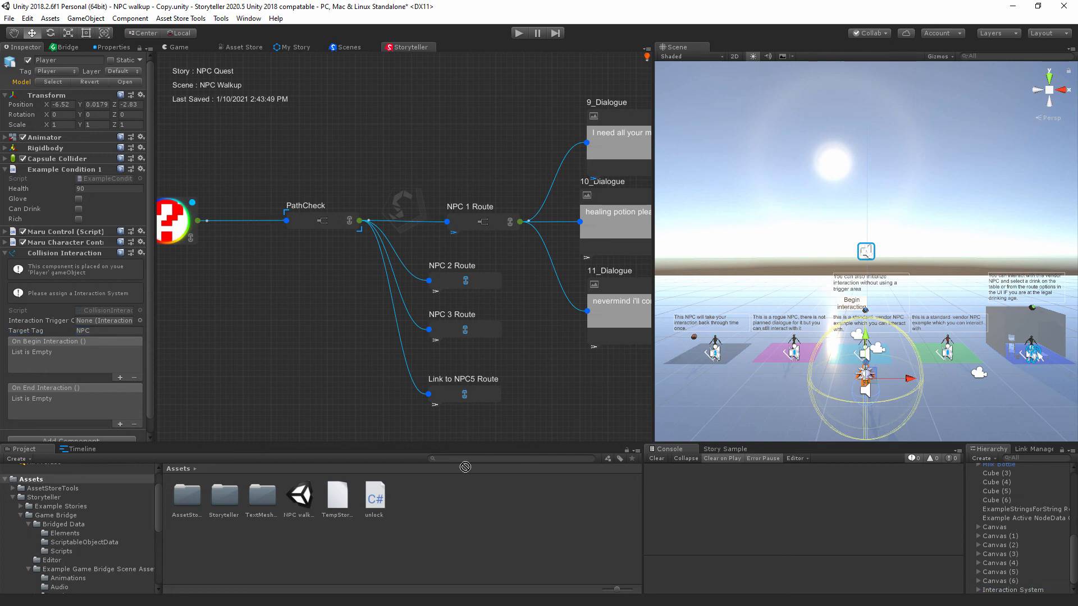
pyautogui.moveTo(84, 301); pyautogui.dragTo(98, 325)
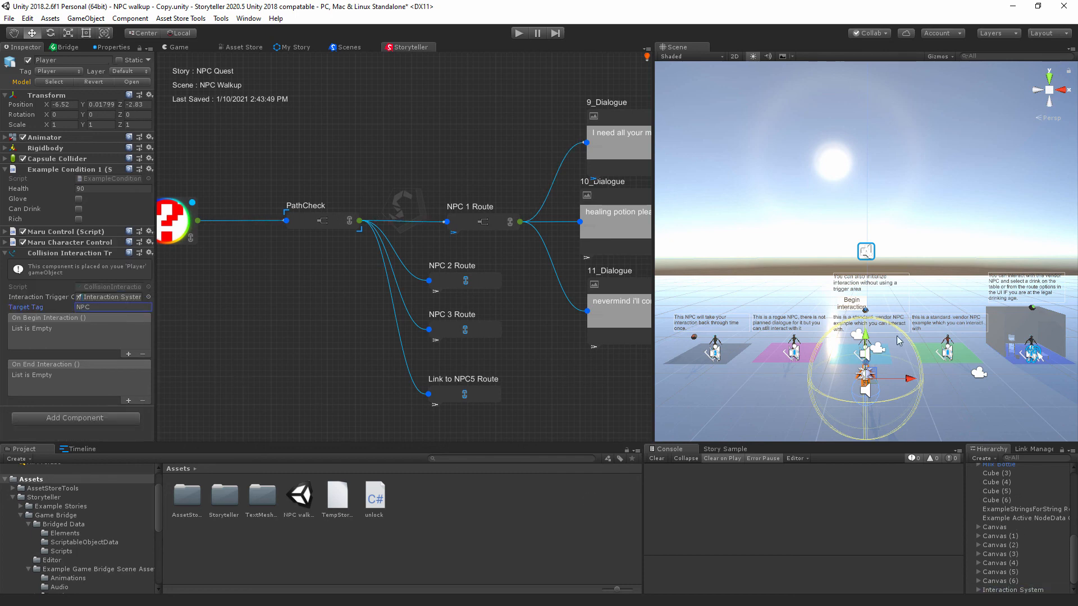
pyautogui.scroll(-5, 907, 216)
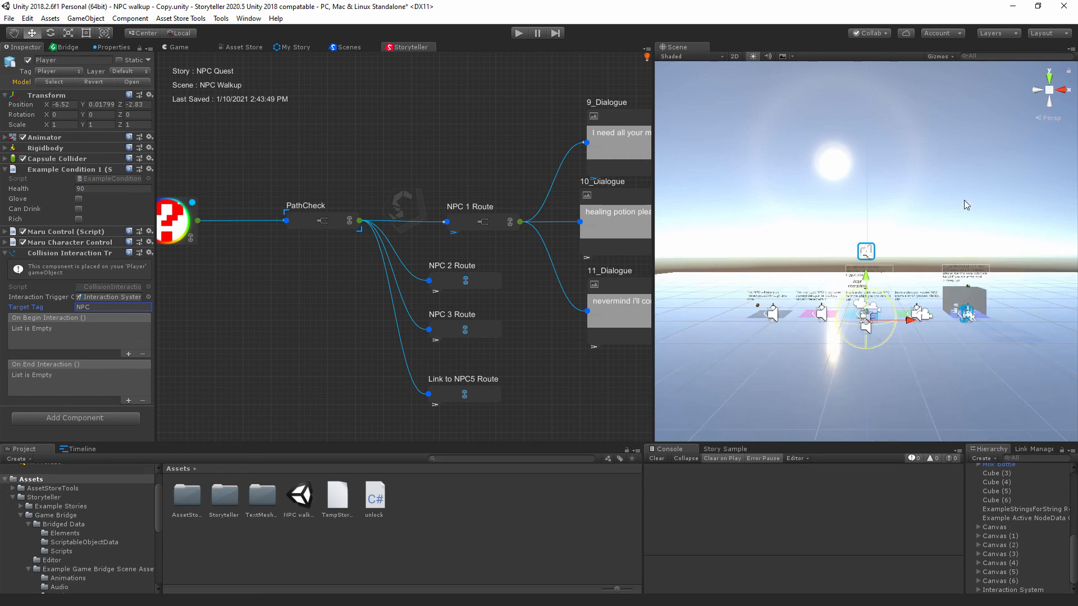
pyautogui.moveTo(898, 207); pyautogui.dragTo(890, 277, button='right')
pyautogui.moveTo(890, 277); pyautogui.dragTo(853, 245, button='middle')
pyautogui.scroll(4, 858, 332)
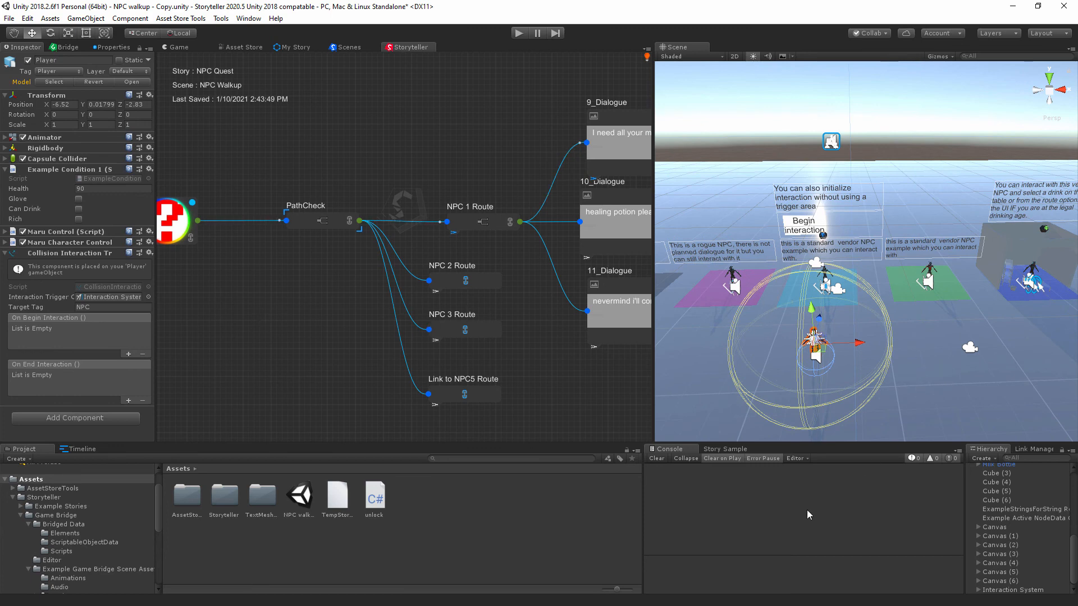
pyautogui.scroll(10, 1040, 530)
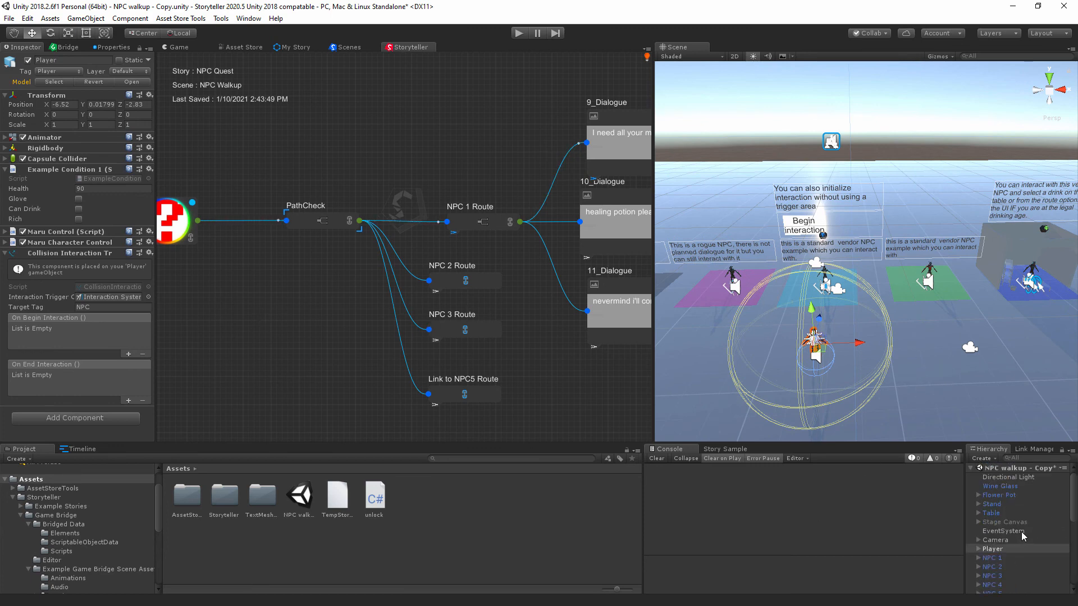
pyautogui.click(1001, 559)
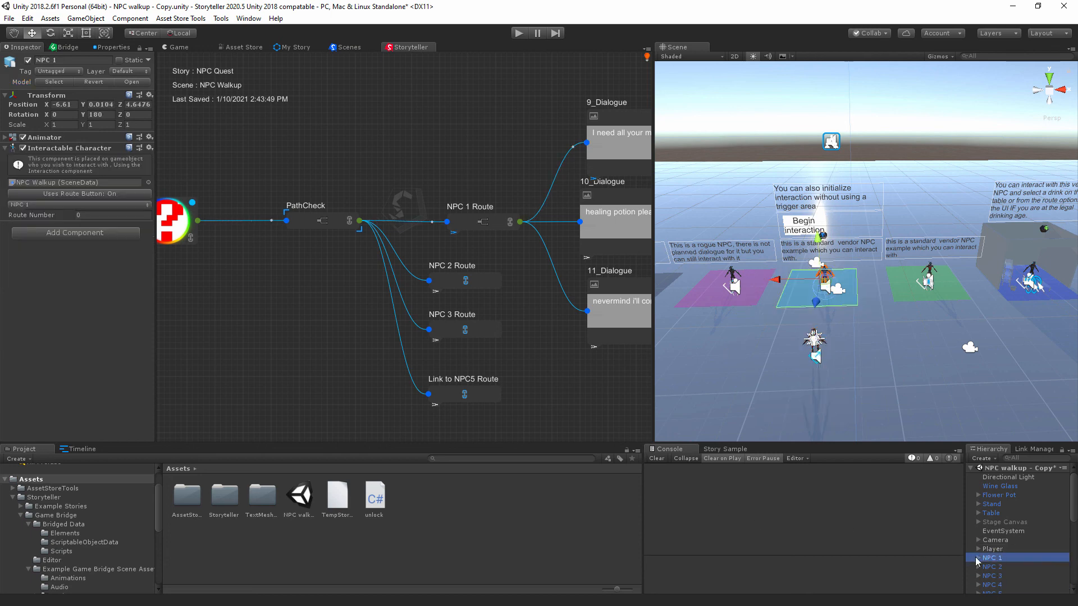
# - Examine the general conditions and NPC 1's conditions in the Interaction System object's Interaction component
pyautogui.scroll(-10, 1037, 566)
pyautogui.click(1023, 590)
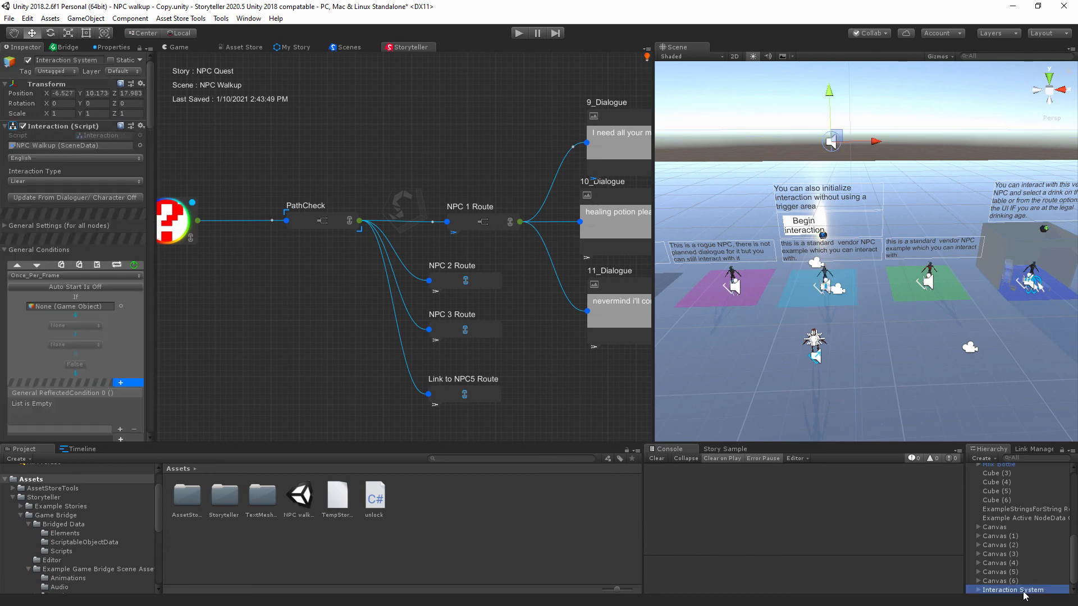
pyautogui.scroll(-8, 121, 315)
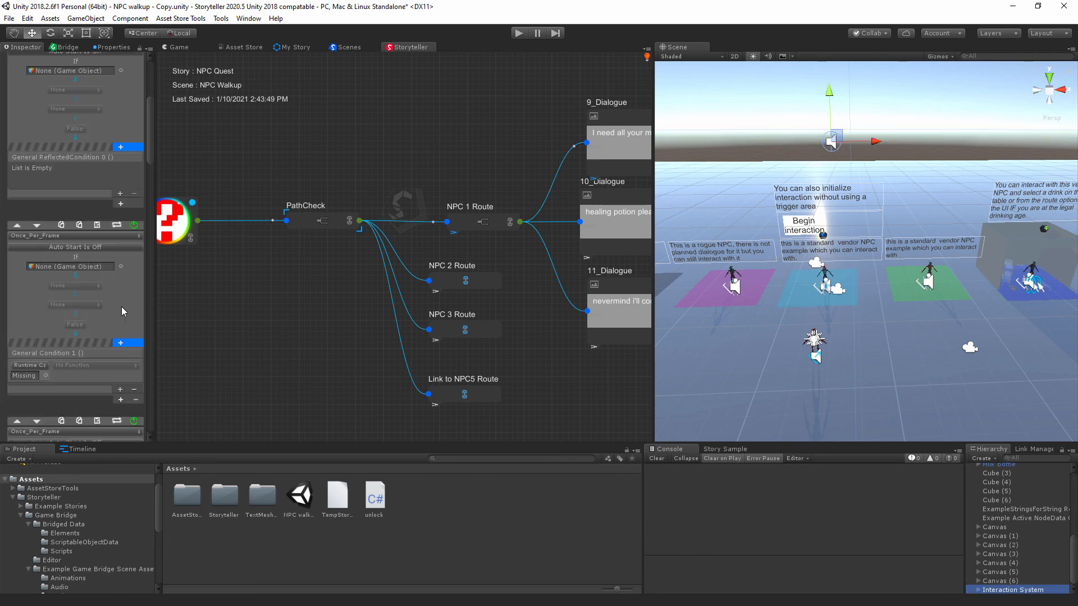
pyautogui.scroll(-6, 118, 331)
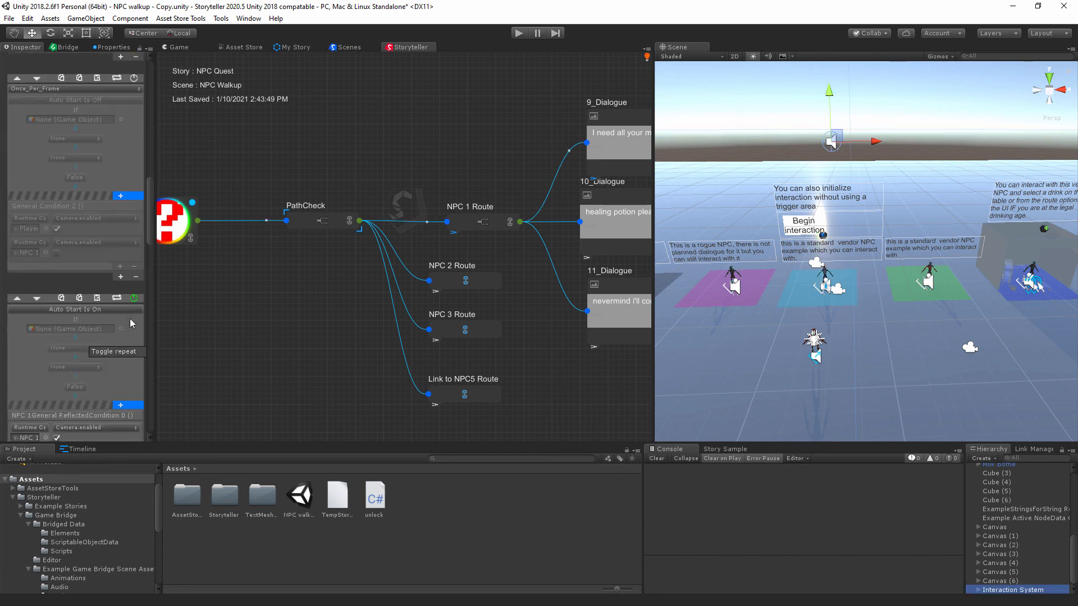